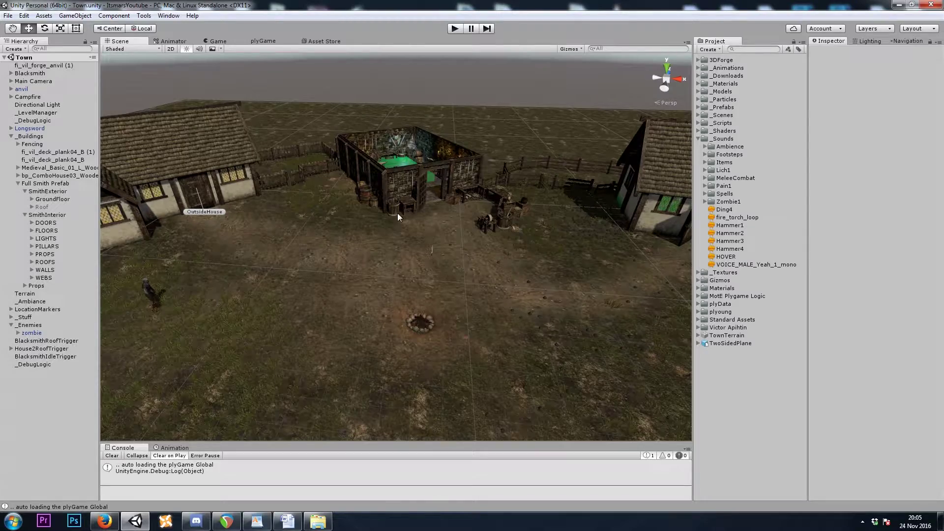
Step: Select the Blacksmith object in the smithy and collapse its Audio Source and Ply Blox components
mouse_move(397, 214)
right_down()
mouse_move(485, 143)
mouse_move(411, 164)
mouse_move(383, 210)
right_up()
key(w)
click(382, 210)
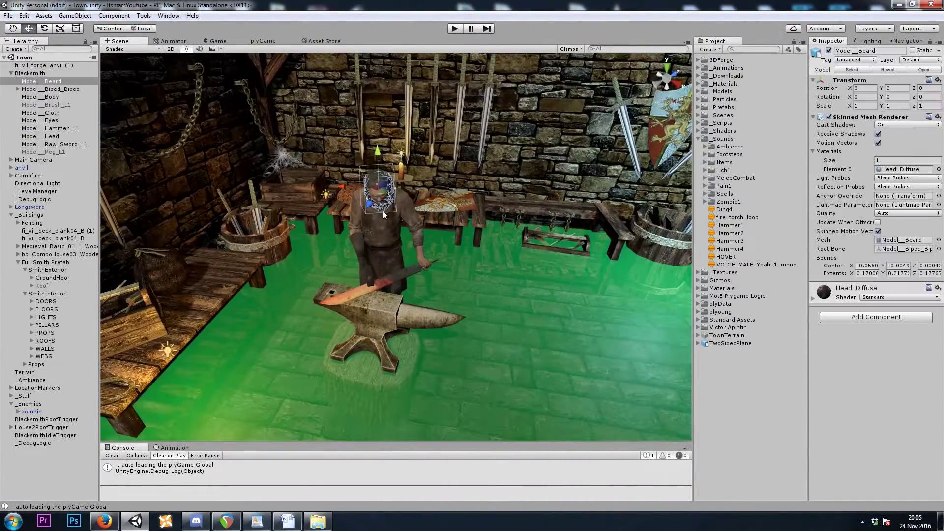
click(43, 73)
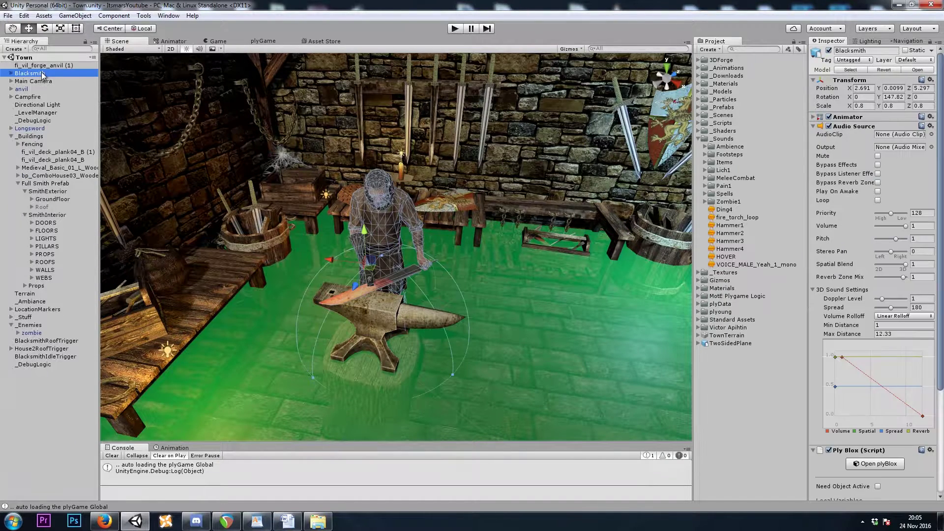
click(836, 125)
click(865, 136)
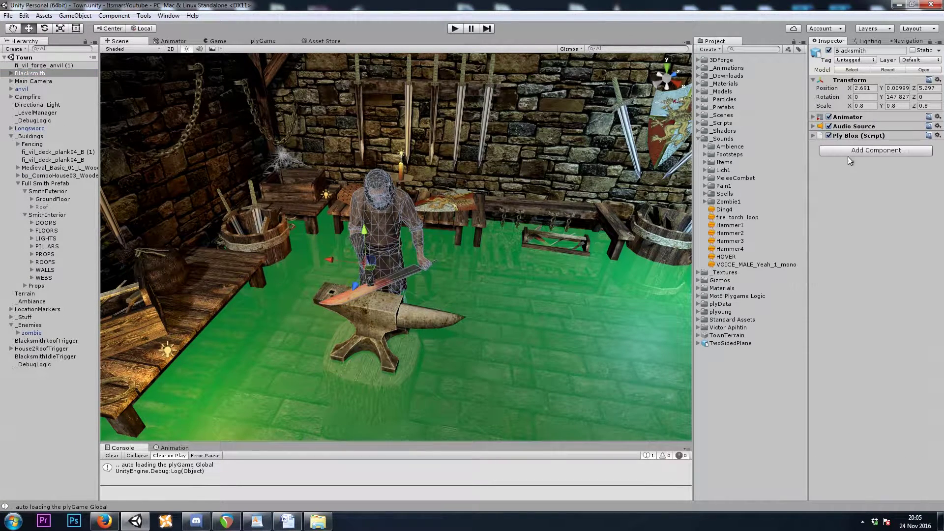
Step: Add the plyGame NPC Controller component to the Blacksmith
click(867, 151)
click(859, 285)
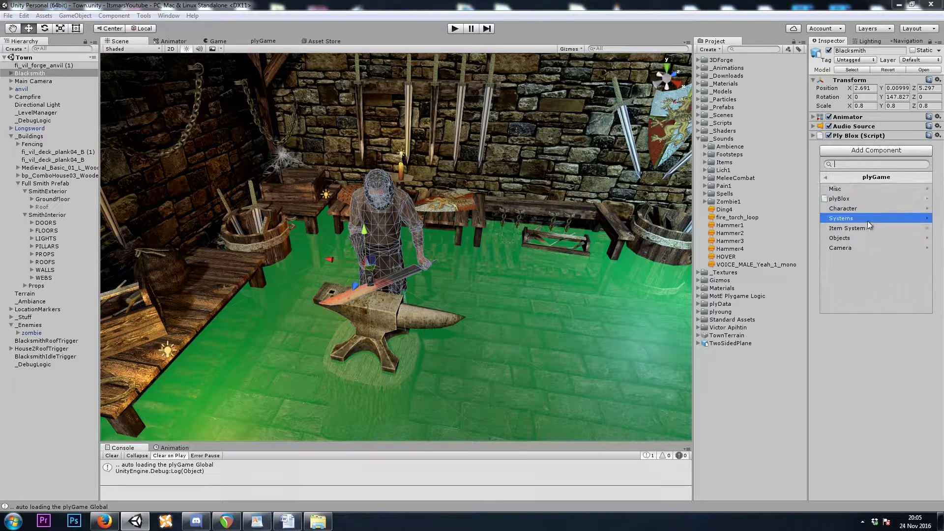
click(855, 209)
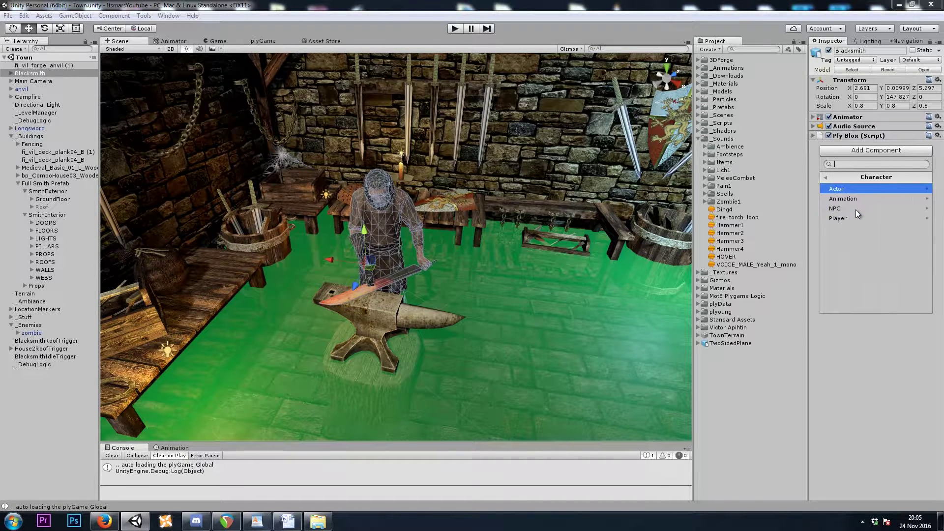
click(842, 210)
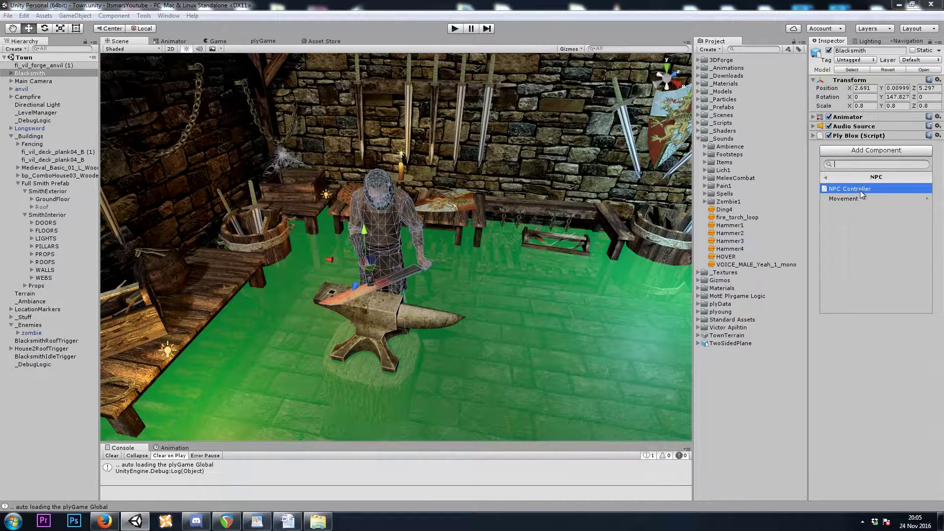
click(860, 190)
Step: Add the plyGame NPC No-Move movement component to the Blacksmith
click(855, 178)
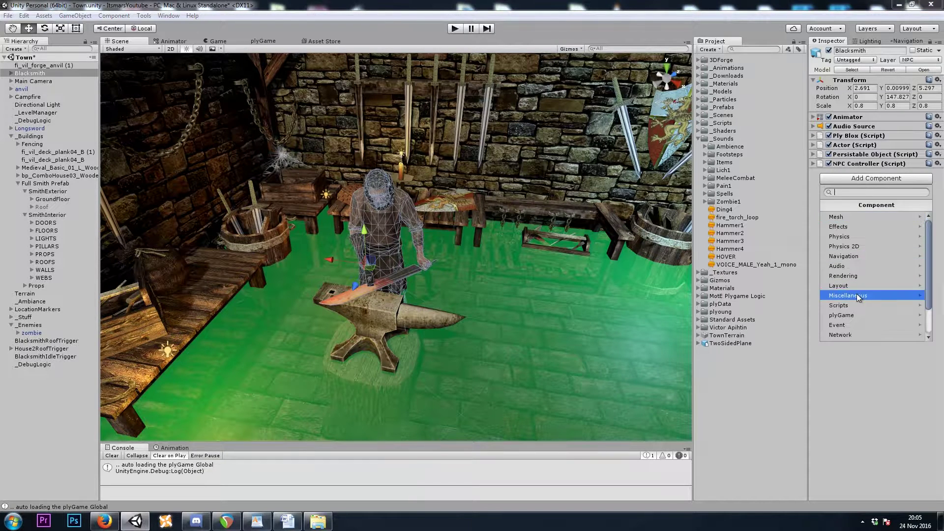
click(856, 315)
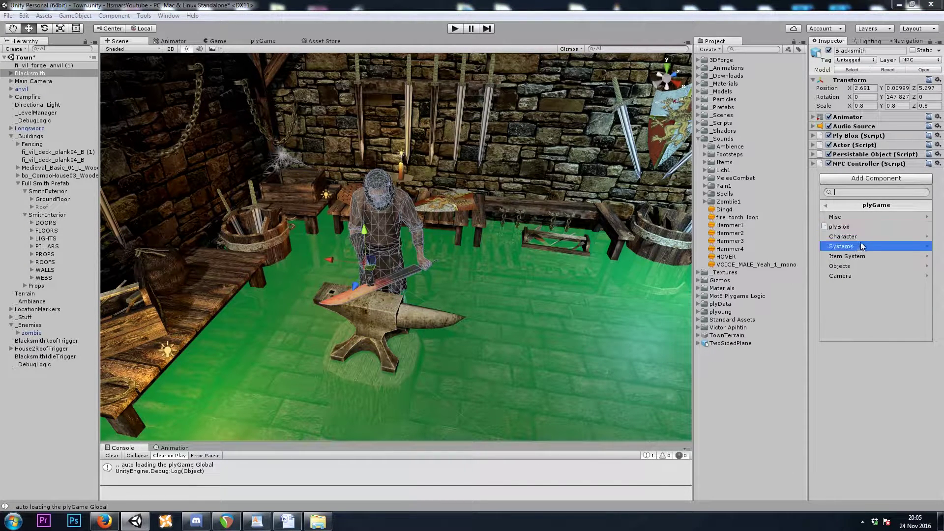
click(858, 236)
click(844, 237)
click(846, 227)
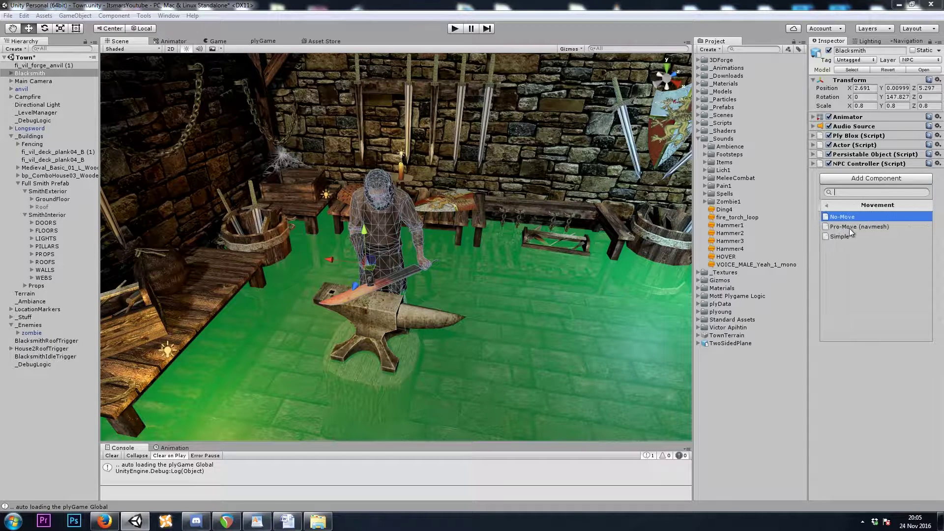
click(845, 219)
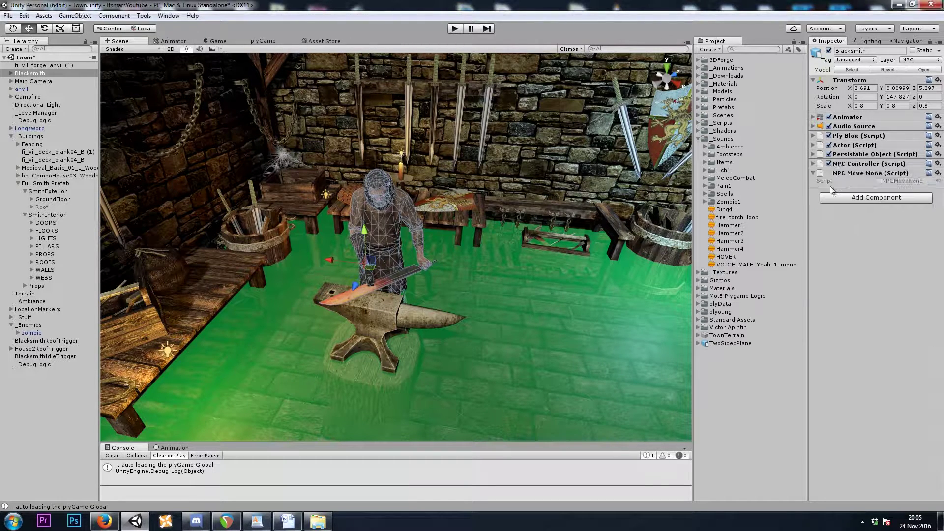
Step: Review the Blacksmith's NPC Controller, Persistable Object and Actor component settings
click(863, 164)
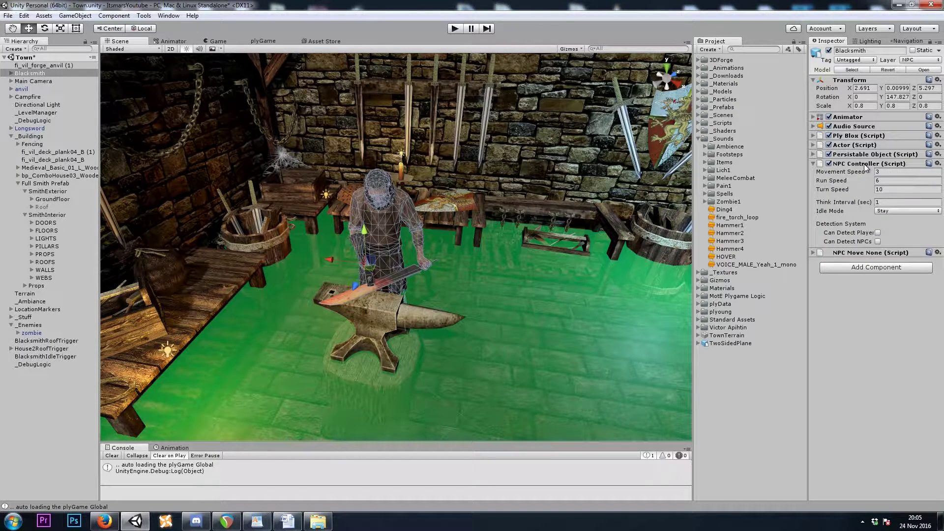
click(864, 164)
click(862, 154)
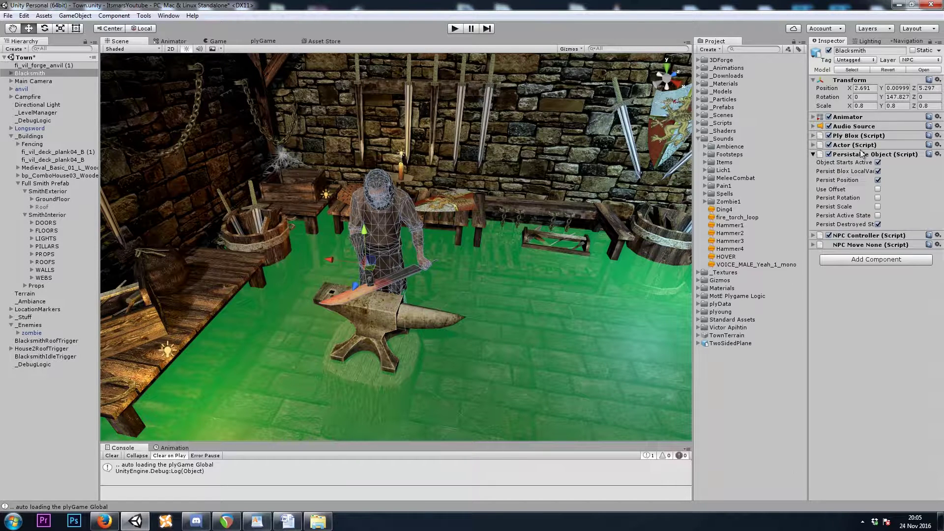
click(862, 154)
click(860, 145)
click(860, 145)
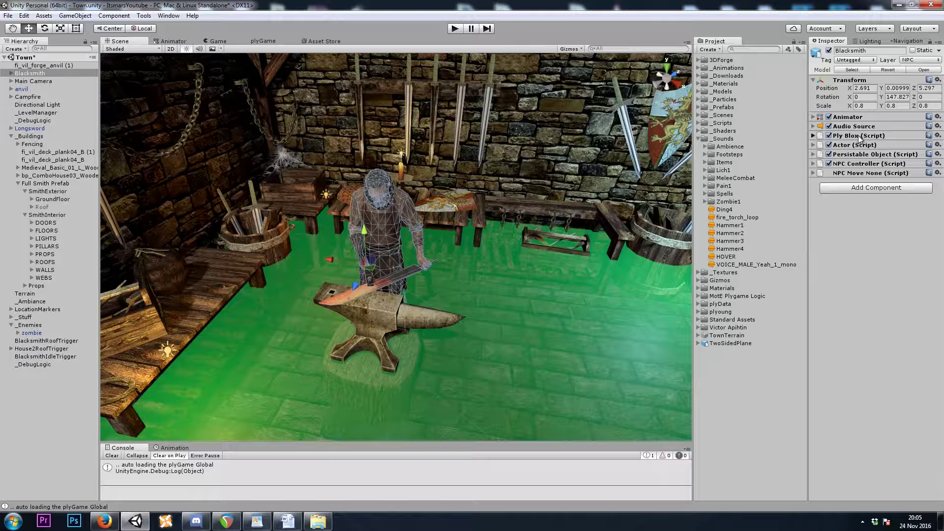
Step: Open the Blacksmith's plyBlox and add a plyRPG Object event of type On Interact
click(859, 138)
click(888, 151)
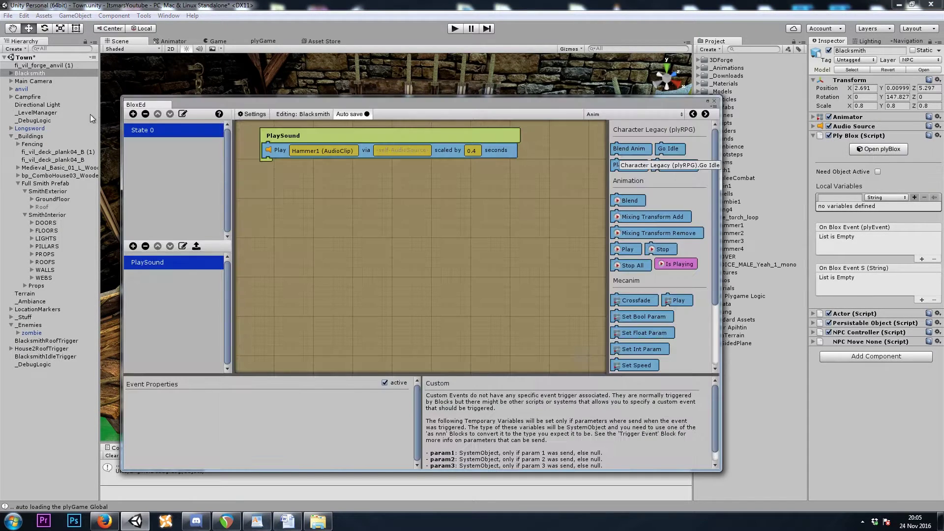
click(133, 245)
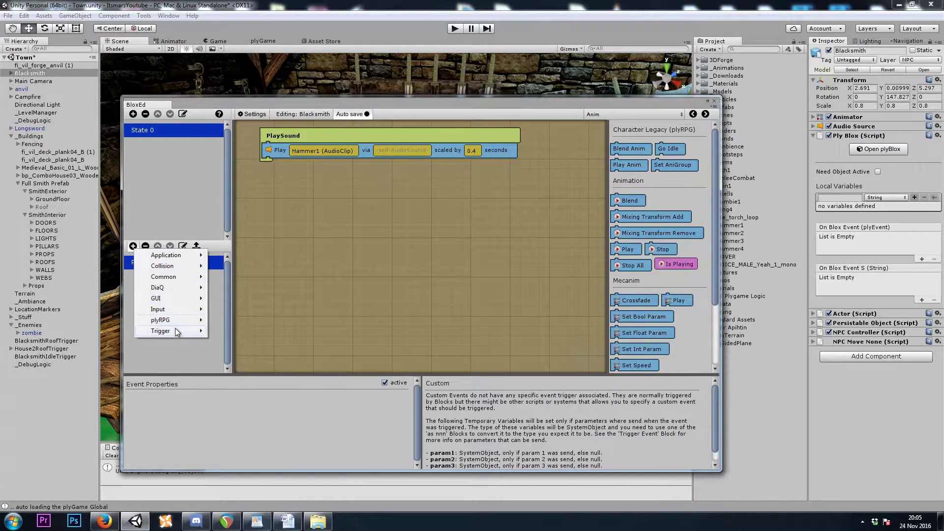
mouse_move(177, 320)
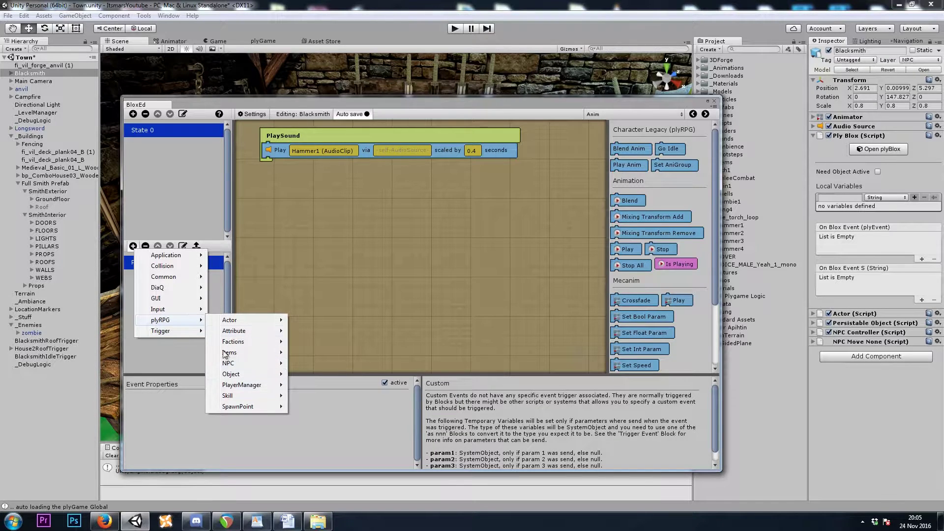
mouse_move(243, 367)
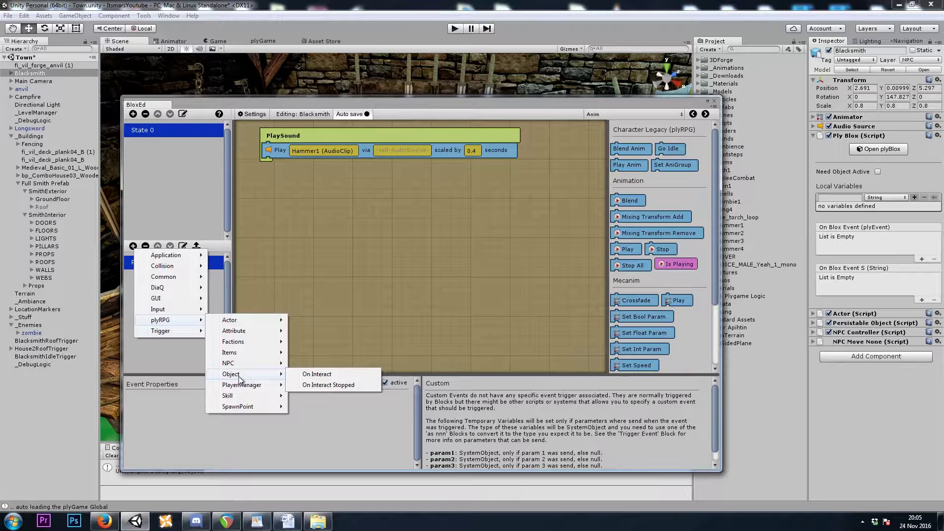
click(329, 377)
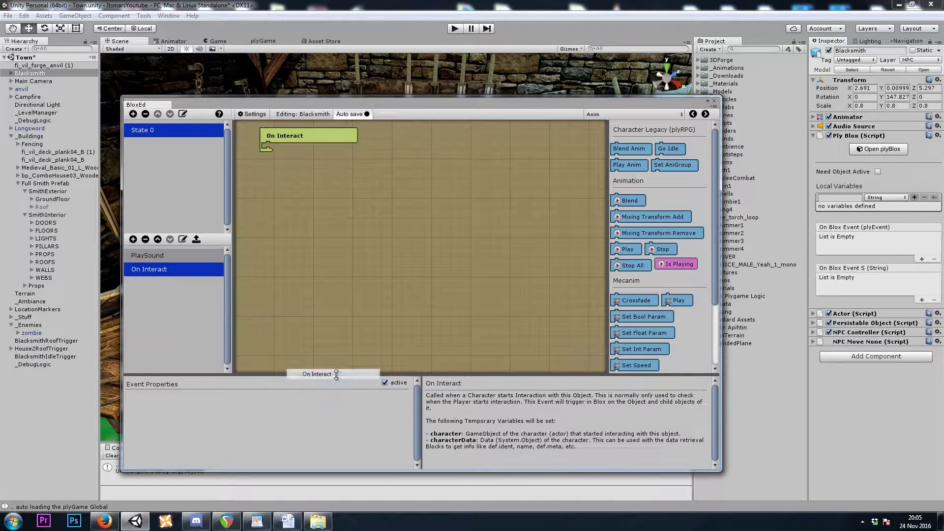
Step: Add a Debug block labelled "You interacted with me" to the On Interact event and close the Blox editor
click(644, 115)
click(617, 162)
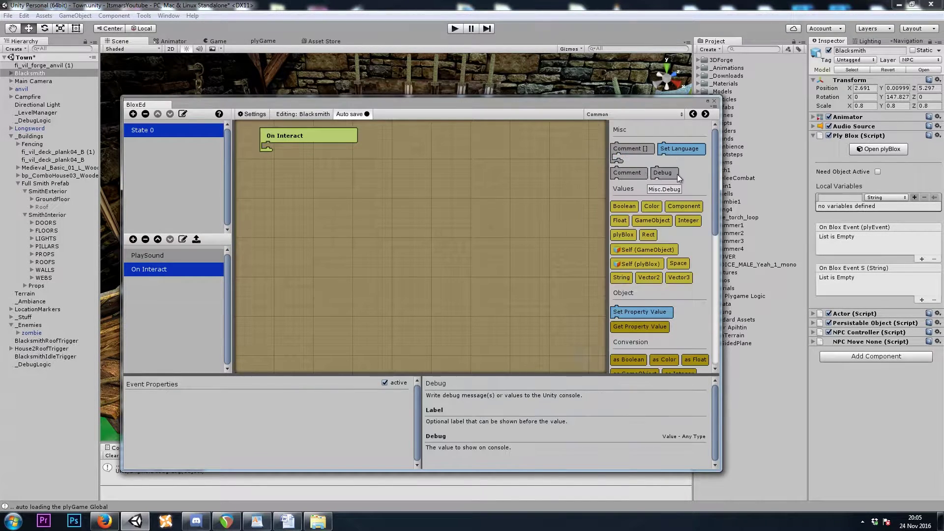
drag(671, 173, 295, 149)
click(230, 395)
text(Y)
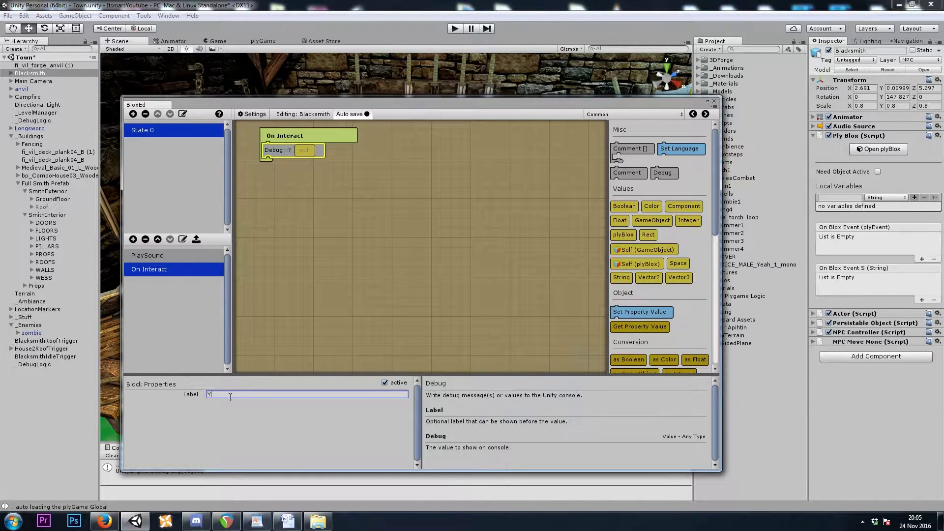
text(ou interacted with me)
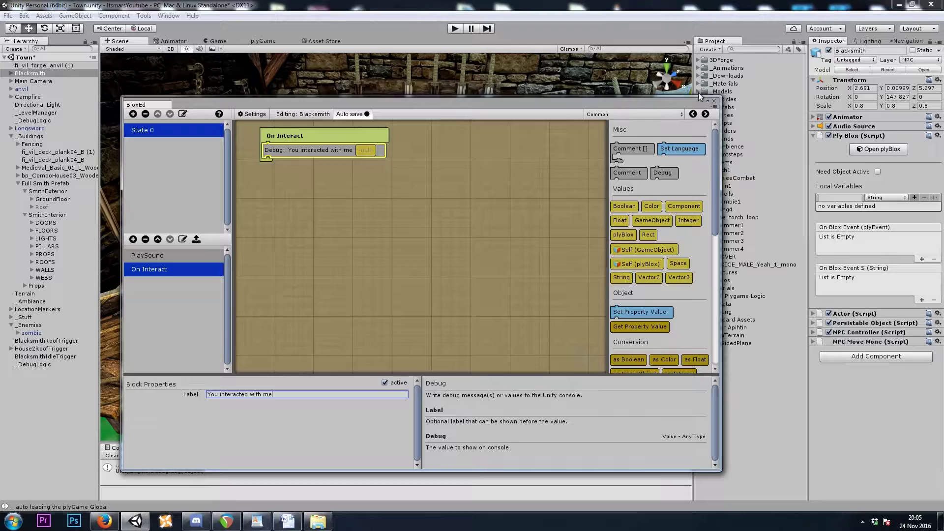
click(713, 101)
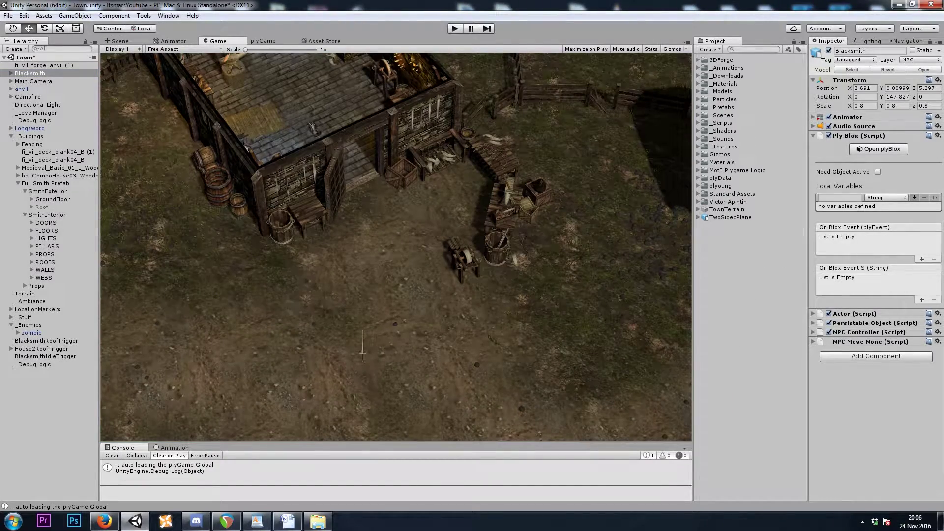
Step: Return to the scene, collapse the Ply Blox component and add a Capsule Collider to the Blacksmith
click(120, 41)
alt+drag(400, 299, 468, 208)
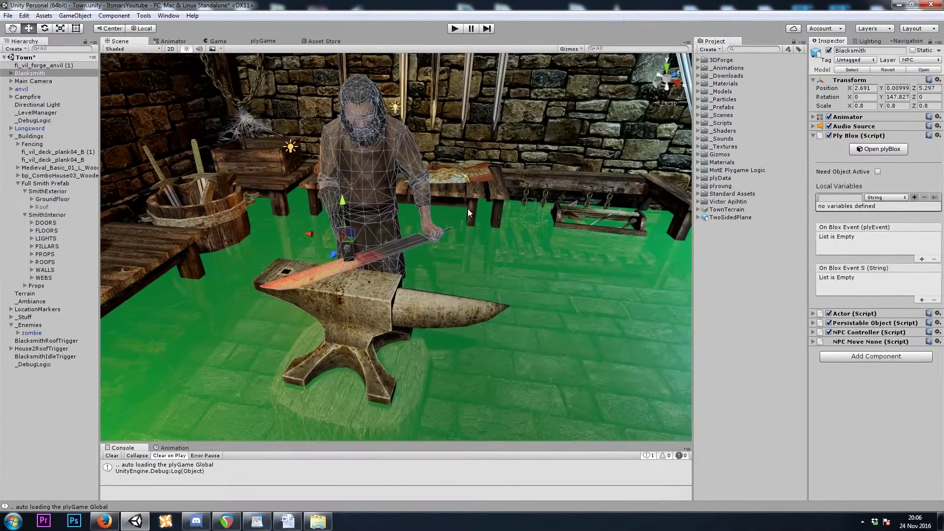
click(853, 137)
click(859, 189)
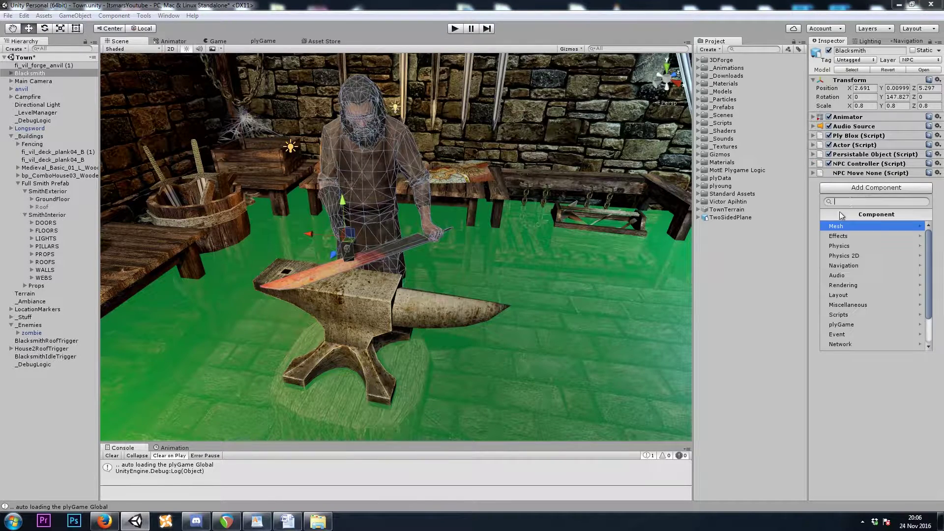
click(844, 246)
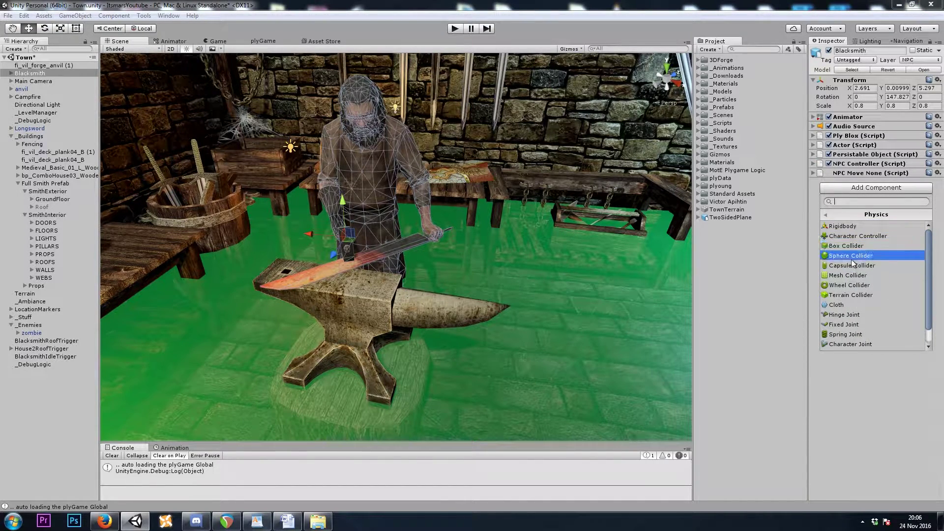
click(844, 265)
Step: Fit the capsule collider around the Blacksmith with center Y 1.25, radius 0.47 and height 2.27
click(857, 182)
click(873, 228)
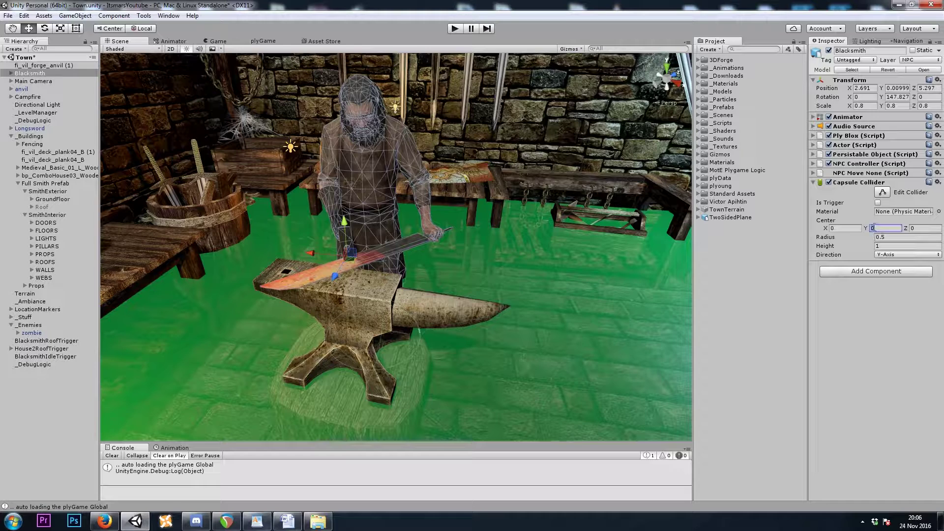
text(1)
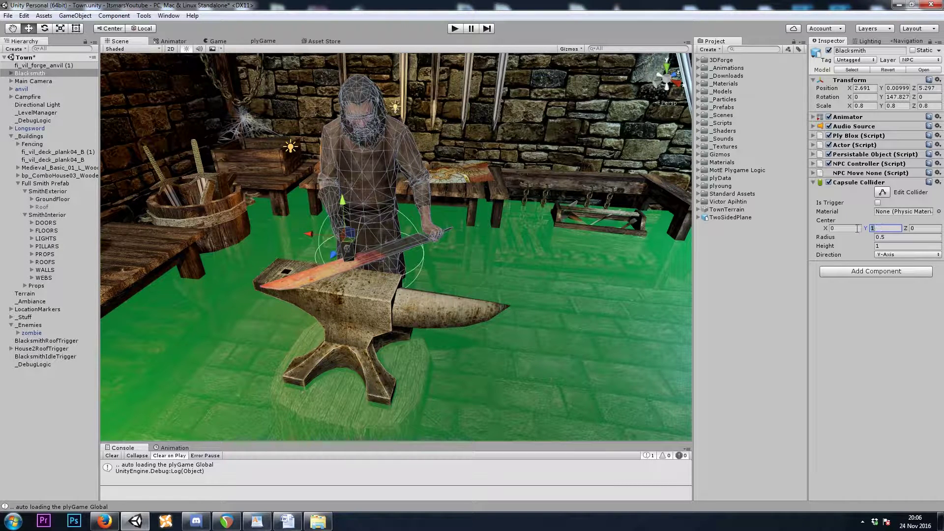
text(2)
text(1.5)
drag(827, 240, 848, 247)
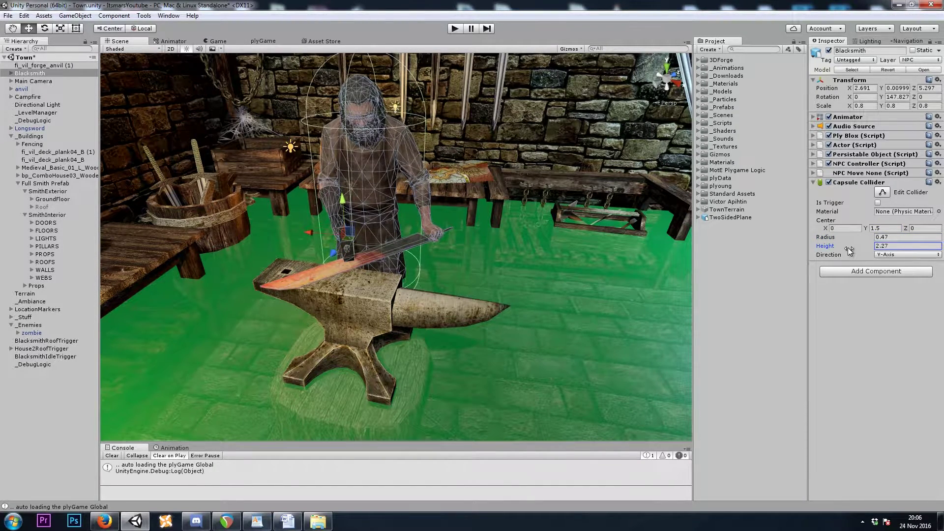
click(877, 228)
text(1.2)
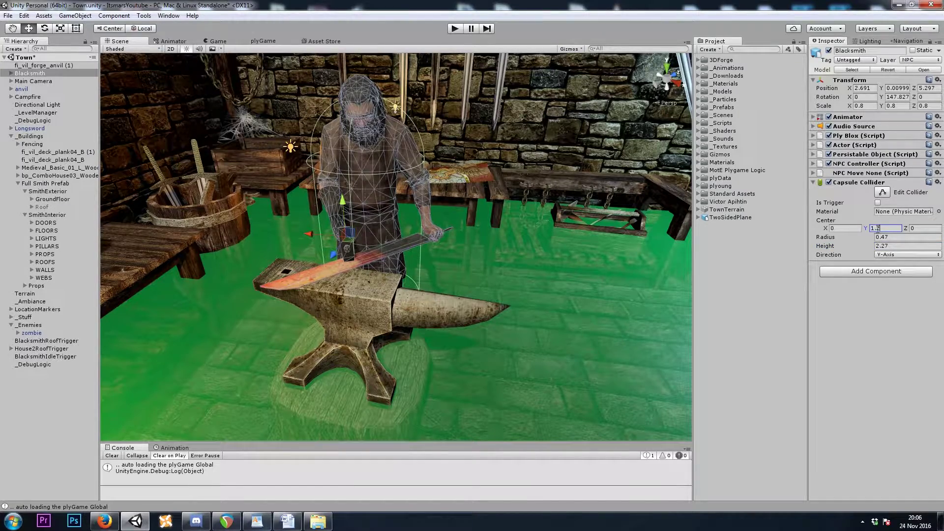
text(5)
Step: Play the game, run the character into the smithy and interact with the blacksmith to test the event
key(ctrl+p)
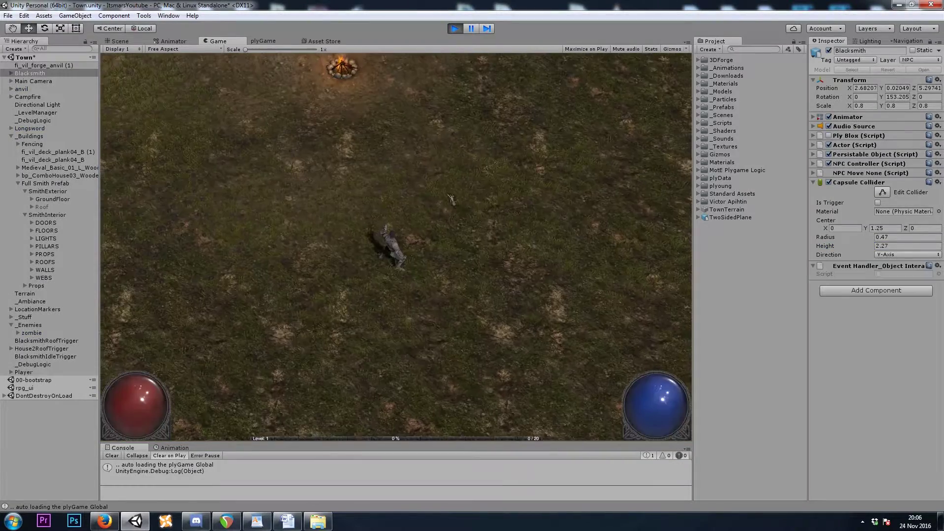
click(411, 163)
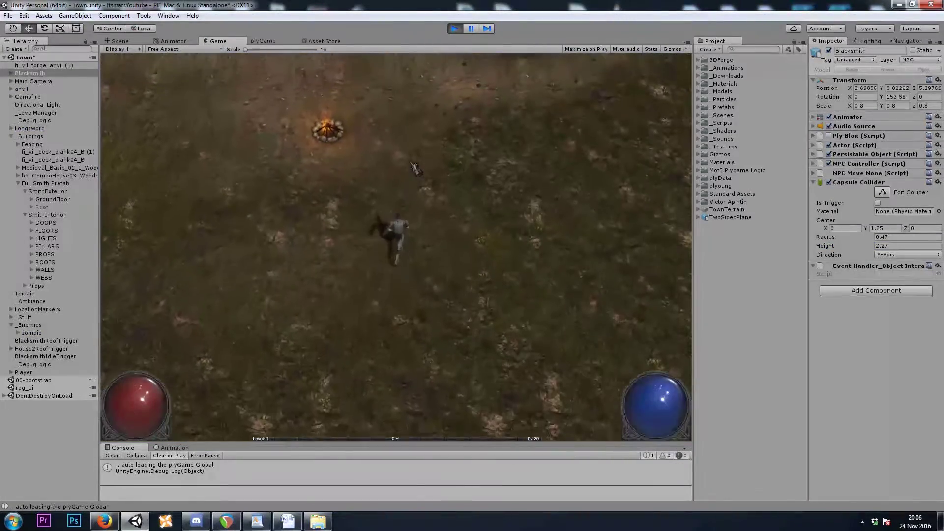
drag(411, 162, 369, 250)
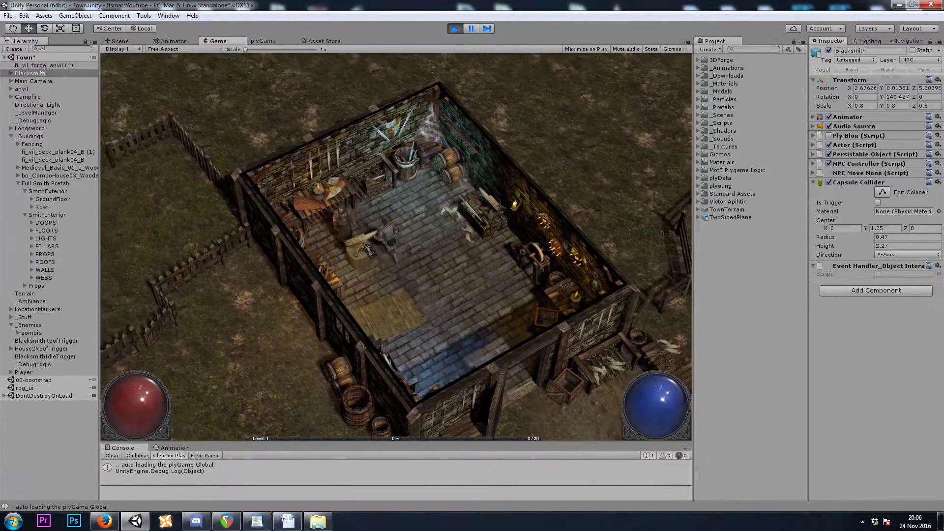
click(362, 248)
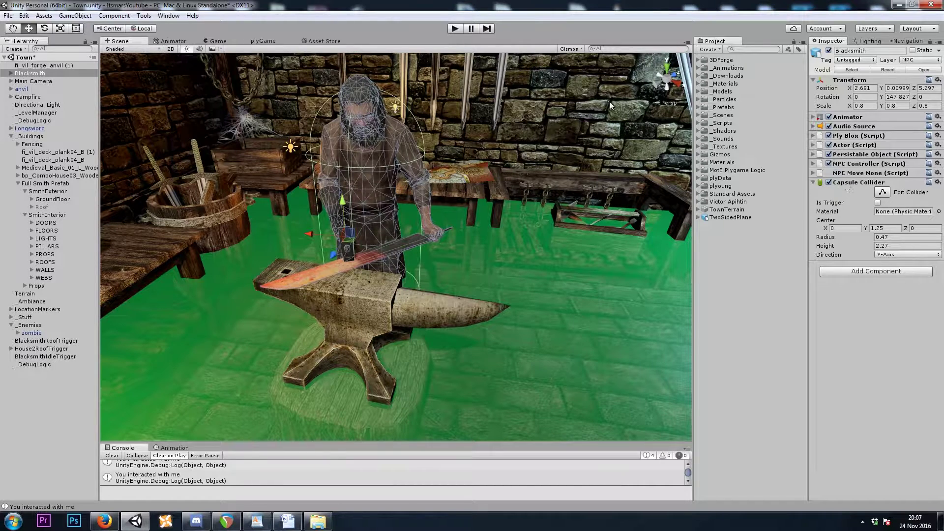
Step: Open the DiaQ Quest Editor, dock it beside the other editor views and close the Asset Store view
click(144, 16)
mouse_move(153, 27)
mouse_move(234, 54)
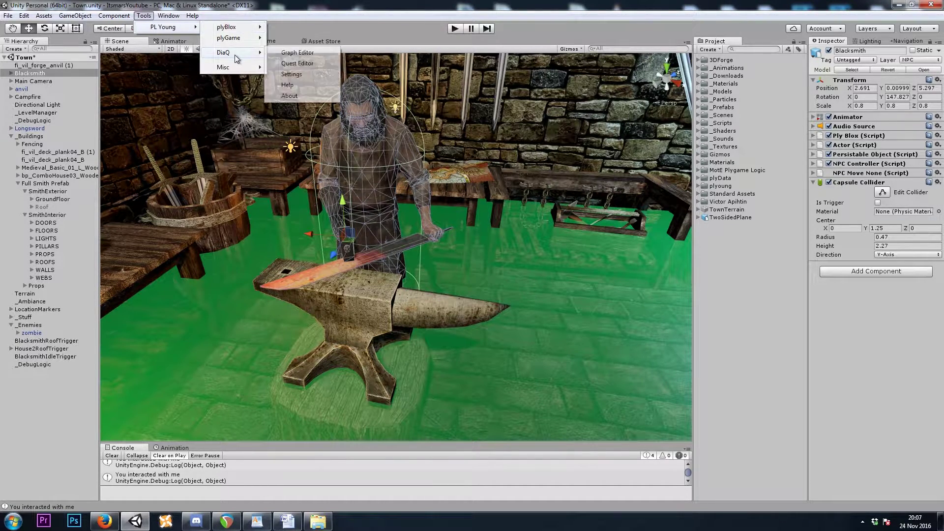
click(311, 63)
drag(183, 146, 368, 42)
right_click(320, 41)
click(354, 73)
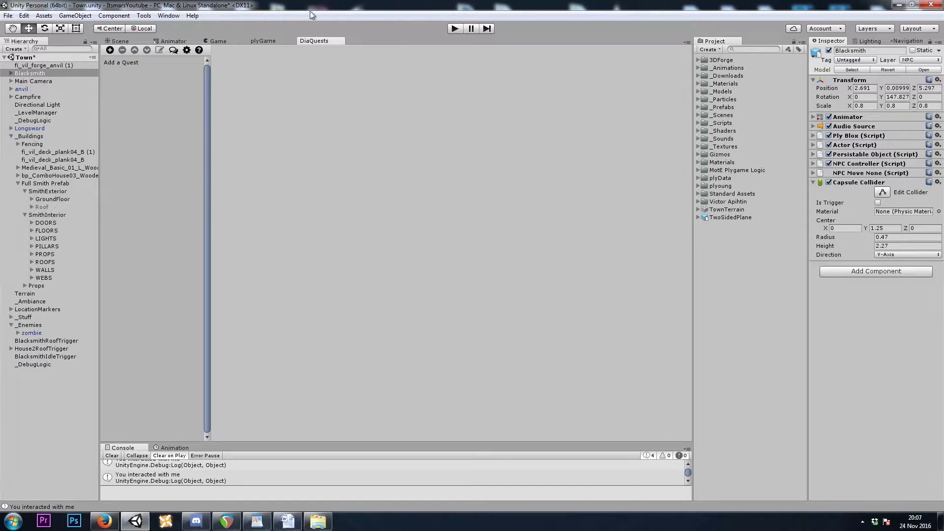
Step: Open the DiaQ Graph Editor and dock it beside the DiaQuests view
click(144, 16)
mouse_move(167, 27)
mouse_move(237, 52)
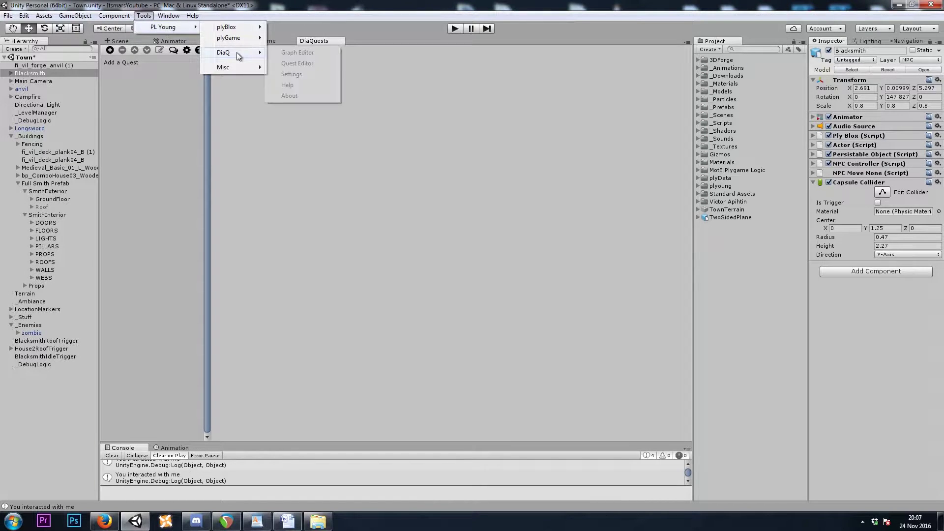
click(315, 52)
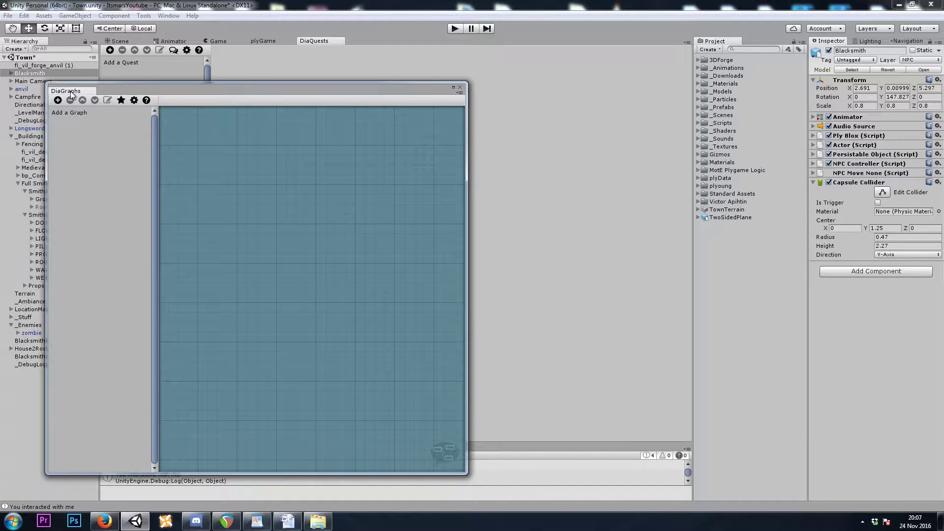
drag(71, 92, 361, 39)
Step: Add a new quest in DiaQuests and rename it KillZombies
click(312, 41)
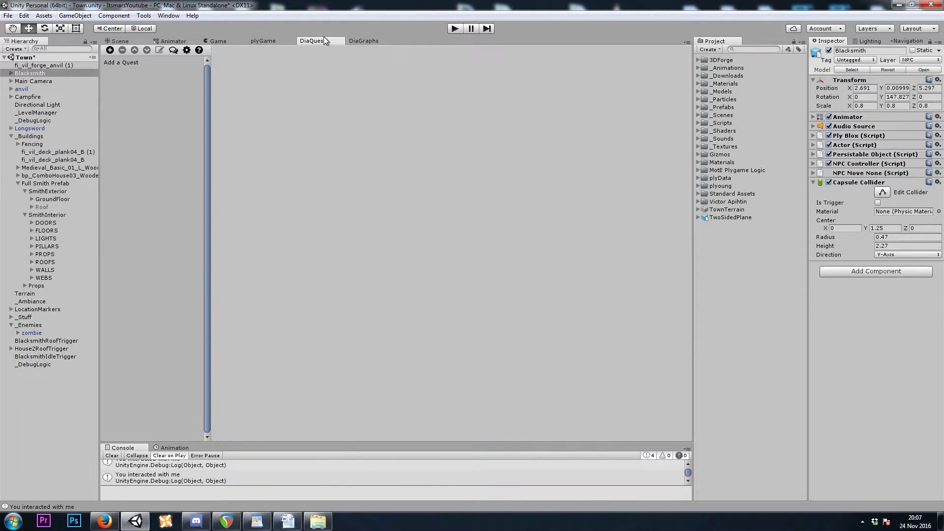
click(110, 51)
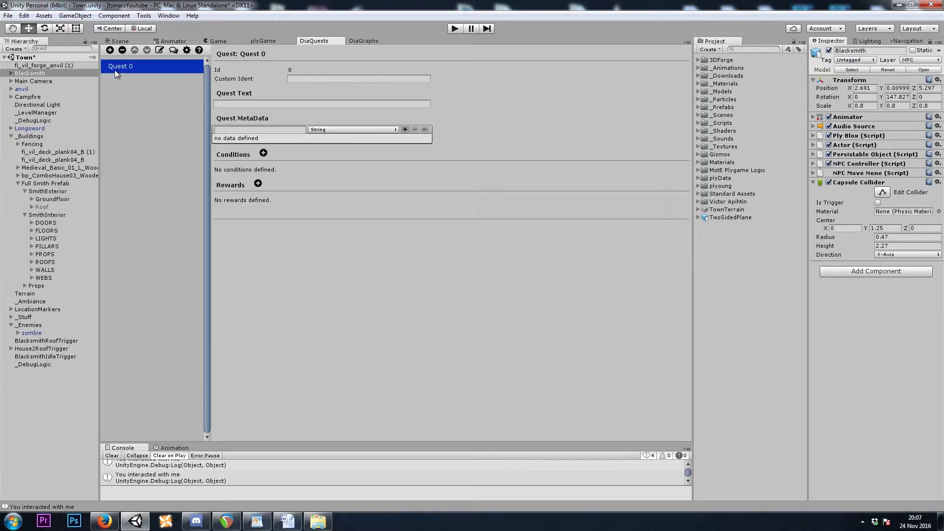
click(159, 50)
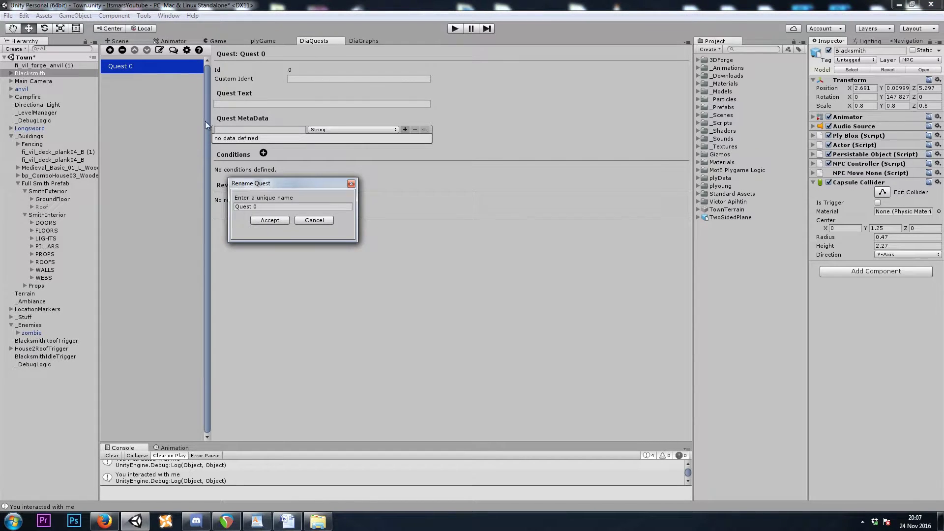
click(284, 205)
text(KillZombies)
click(268, 220)
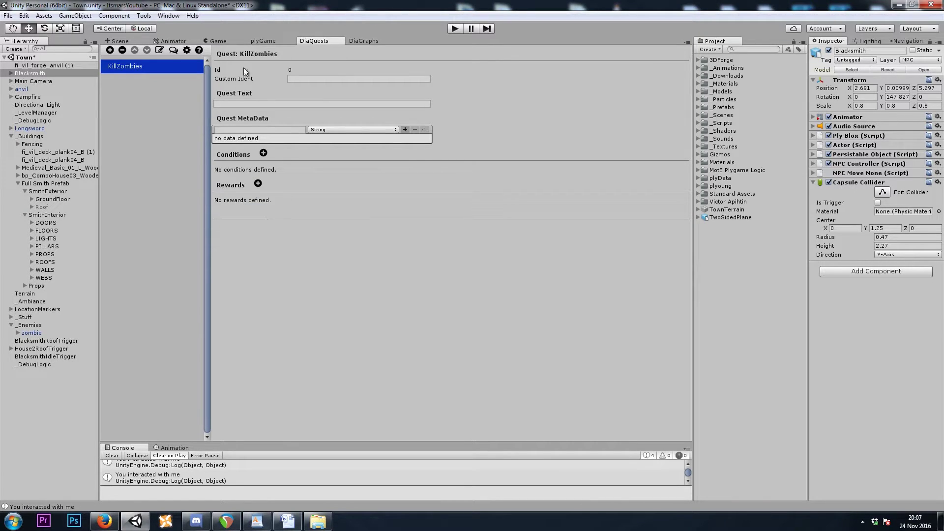
Step: Set the quest text of KillZombies to "Kill 2 Zombies"
click(225, 105)
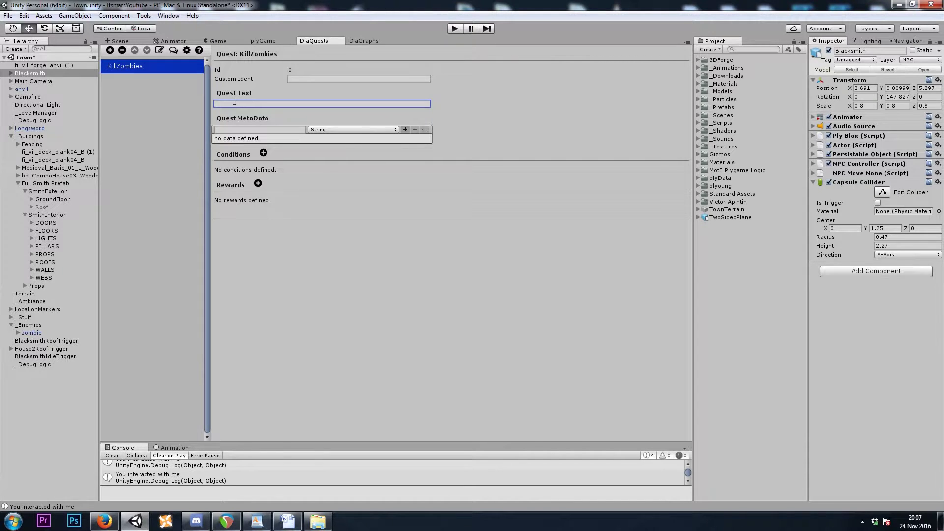
text(st Zo)
key(ctrl+a)
text(Kill 2 Zombies)
key(ctrl+a)
Step: Add a condition to the quest with the key ZombiesKilled and target value 2
click(263, 154)
click(256, 182)
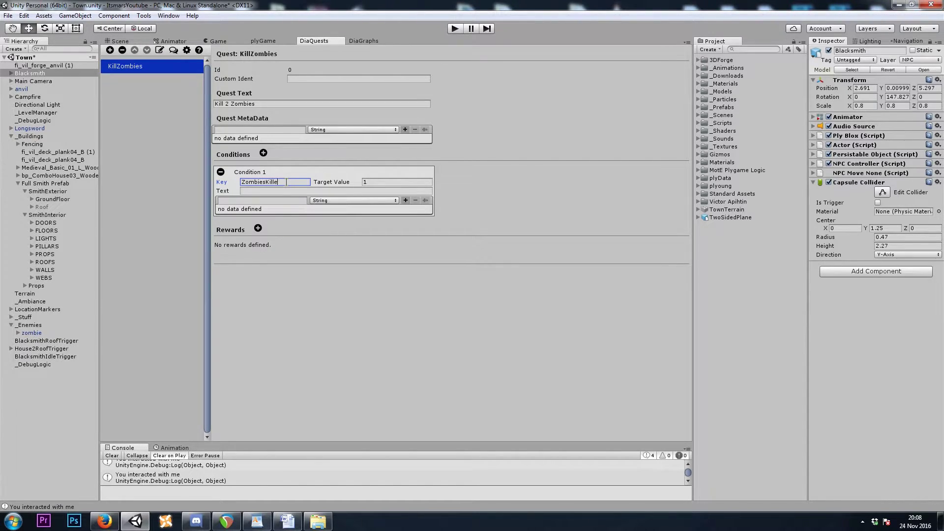
click(388, 182)
text(2)
Step: Add a reward to the quest using provider plyRPG, reward type Currency and value 200
click(258, 228)
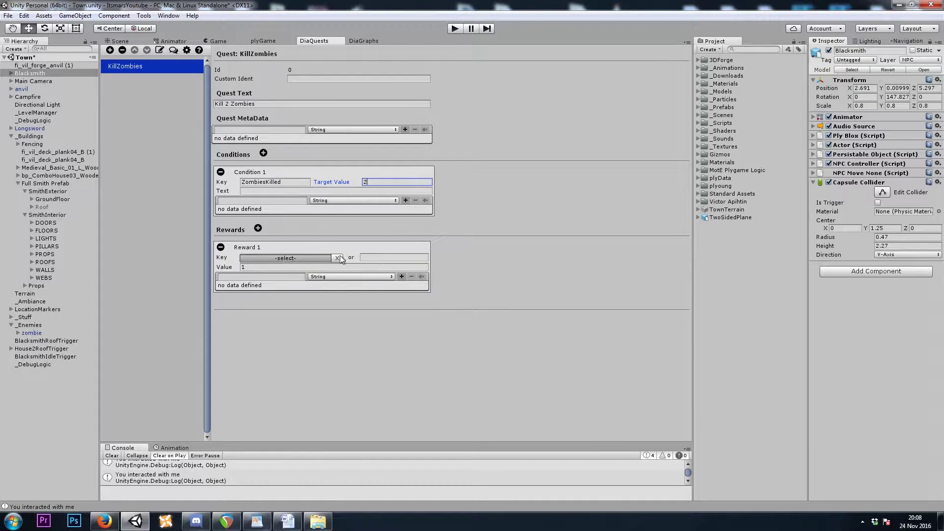
click(317, 257)
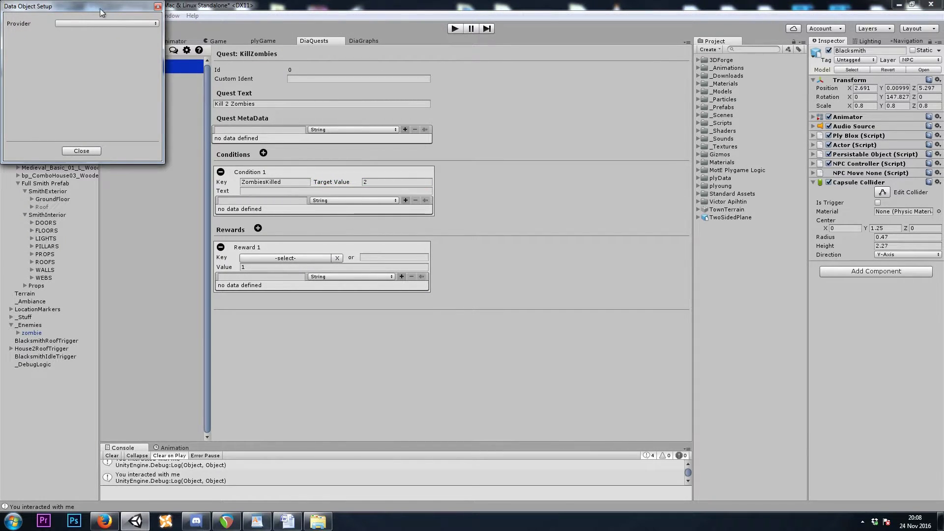
click(101, 23)
click(90, 33)
click(84, 38)
click(90, 50)
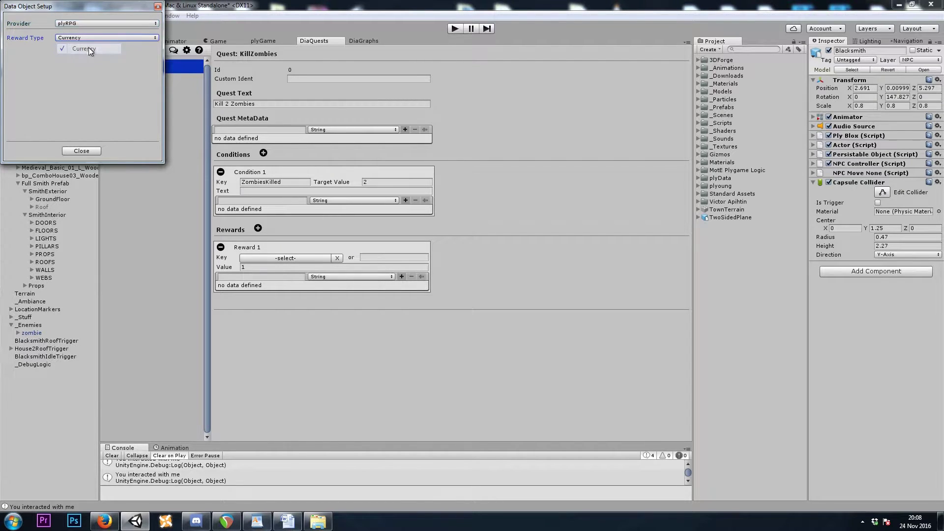
click(77, 151)
click(265, 260)
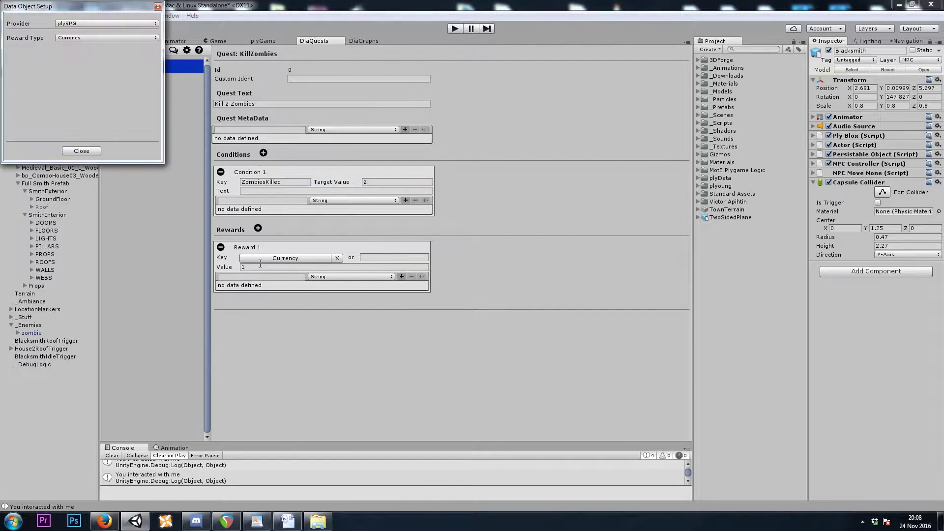
click(261, 266)
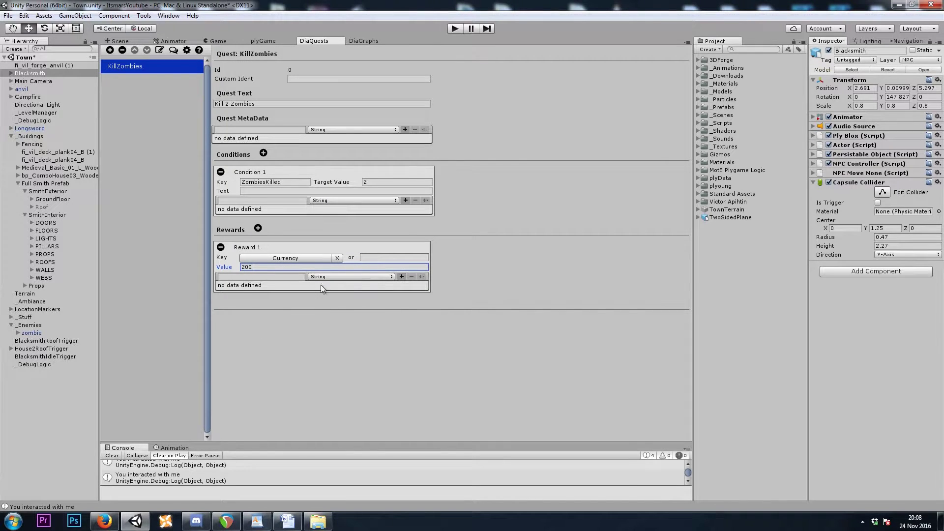
Step: Add a new graph in DiaGraphs, insert a Quest Status node and connect the Start node to it
click(375, 41)
click(109, 51)
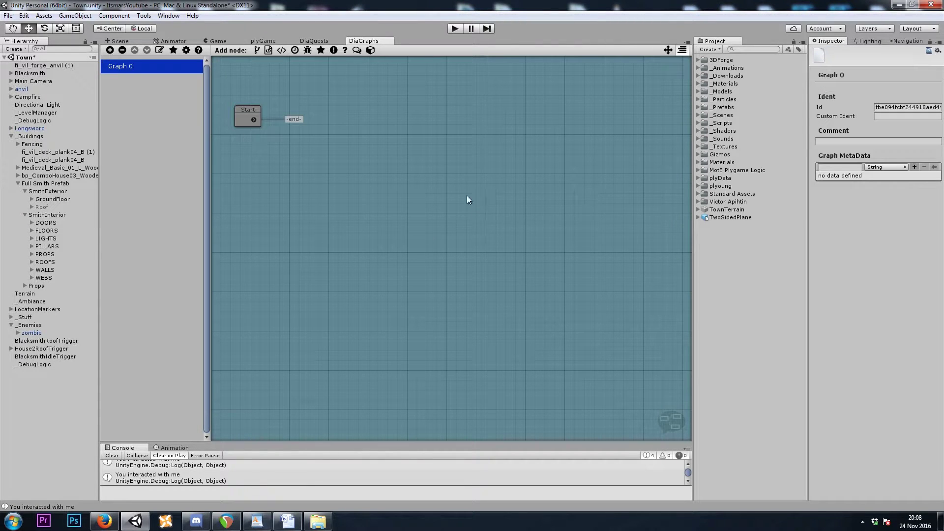
click(346, 49)
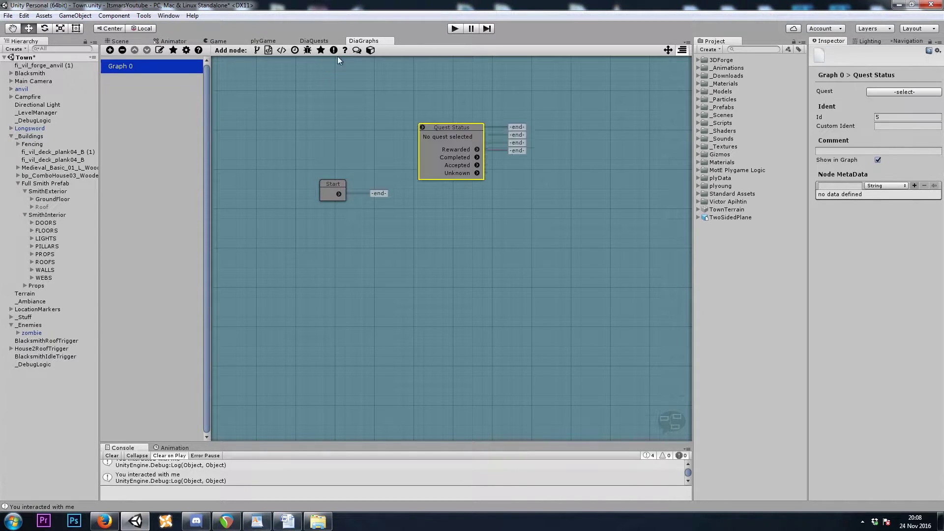
drag(428, 172, 401, 236)
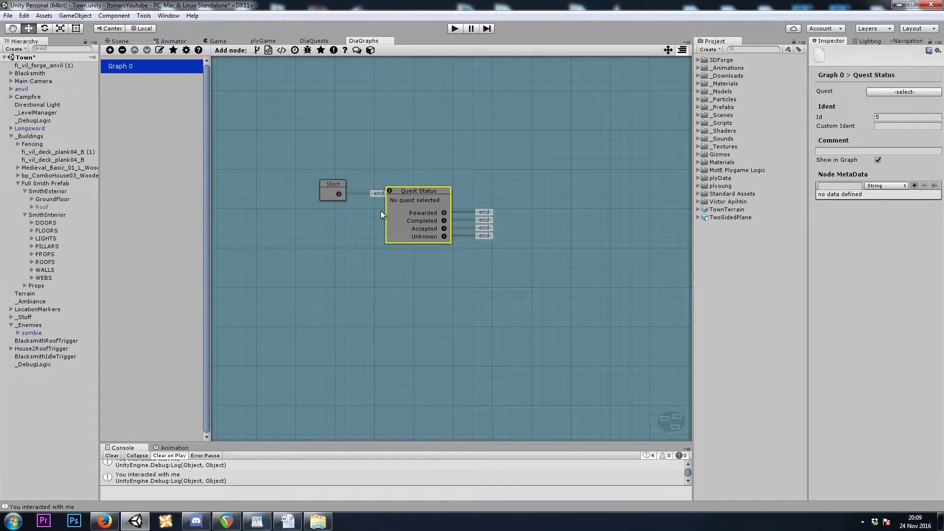
drag(338, 196, 374, 226)
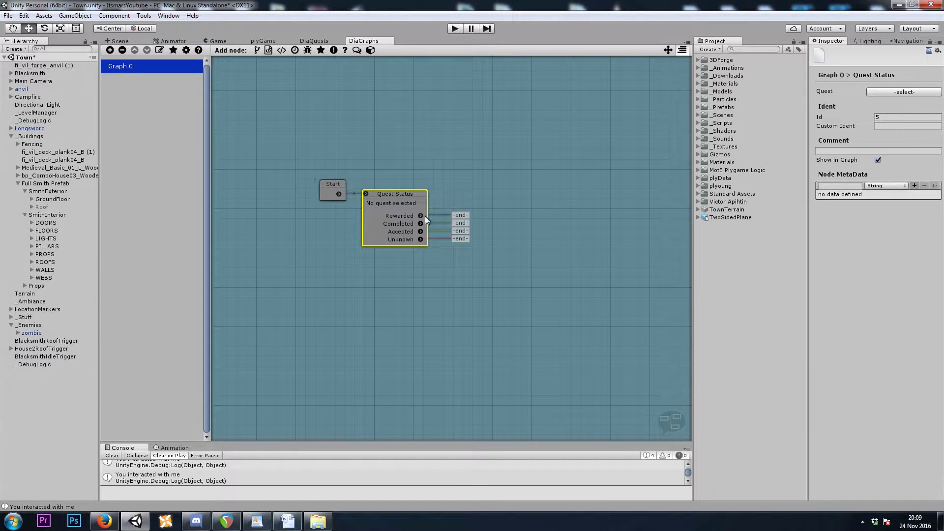
drag(375, 202, 375, 202)
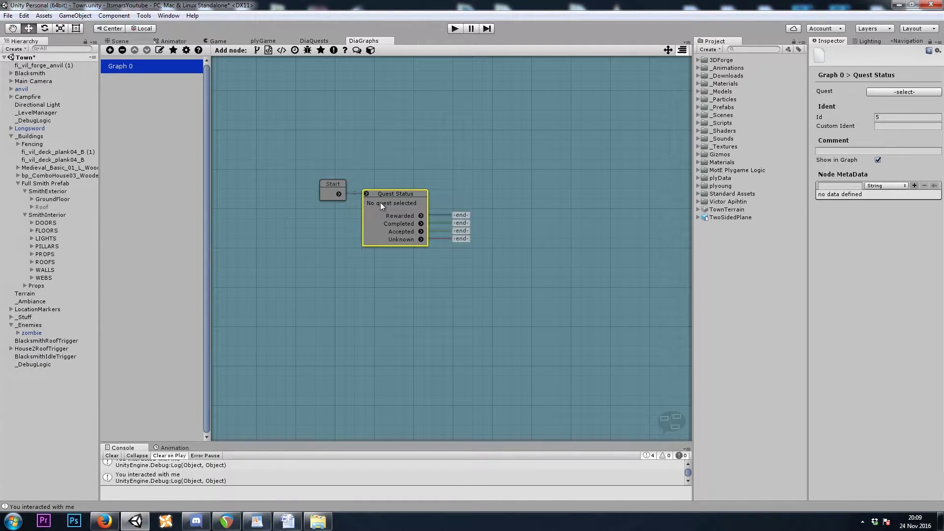
Step: Assign the KillZombies quest to the Quest Status node
click(900, 91)
click(526, 281)
click(508, 403)
Step: Add a Dialogue node below and beside the Quest Status node and connect the Unknown output to it
middle_drag(522, 299, 474, 290)
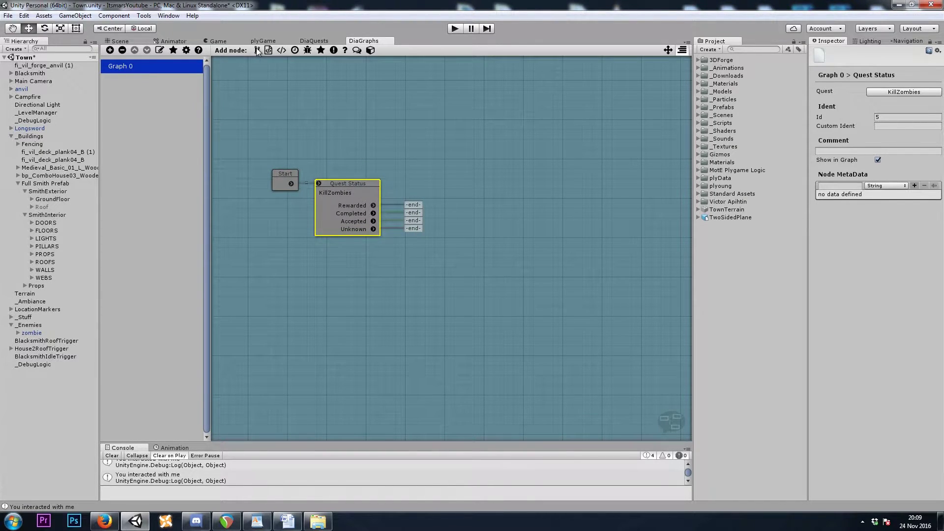
click(356, 50)
drag(438, 149, 438, 271)
drag(373, 228, 406, 251)
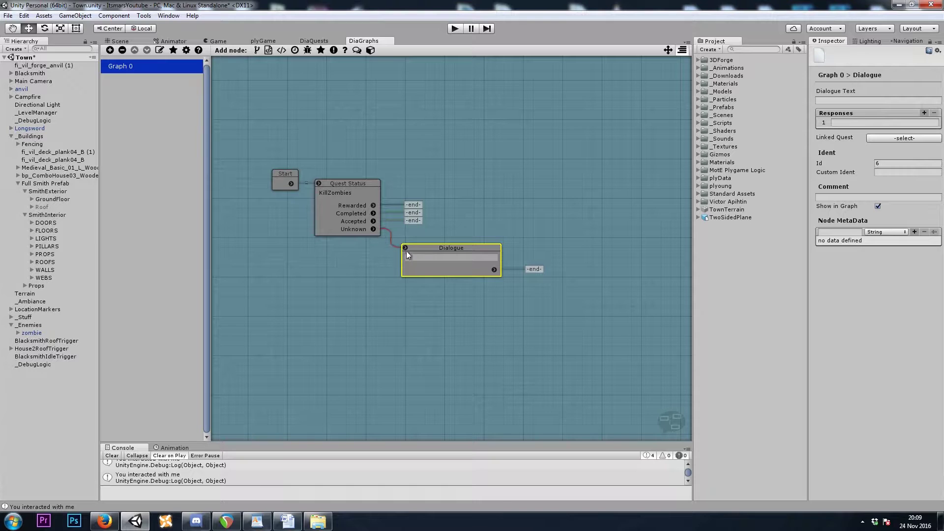
Step: Set the dialogue text to "Can you help me?", with two response slots and "What's going on?" as the first response
click(851, 100)
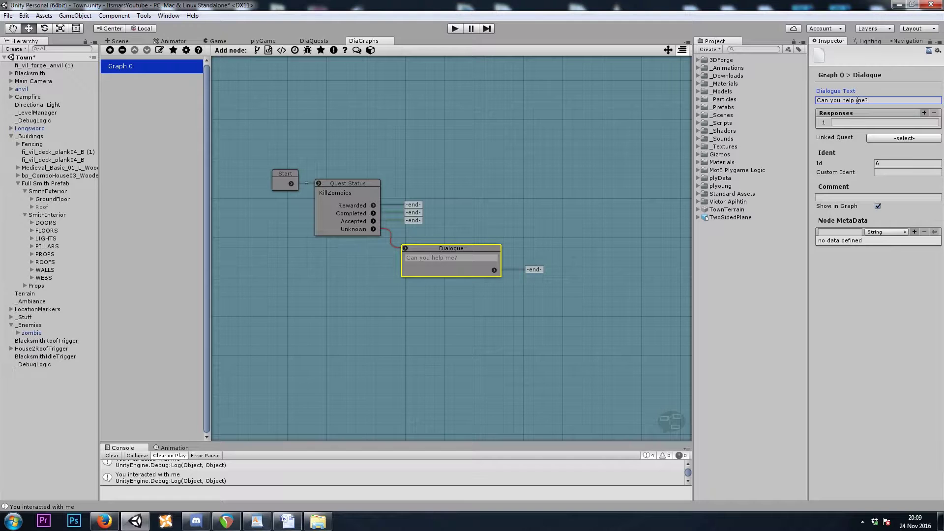
click(924, 113)
click(852, 122)
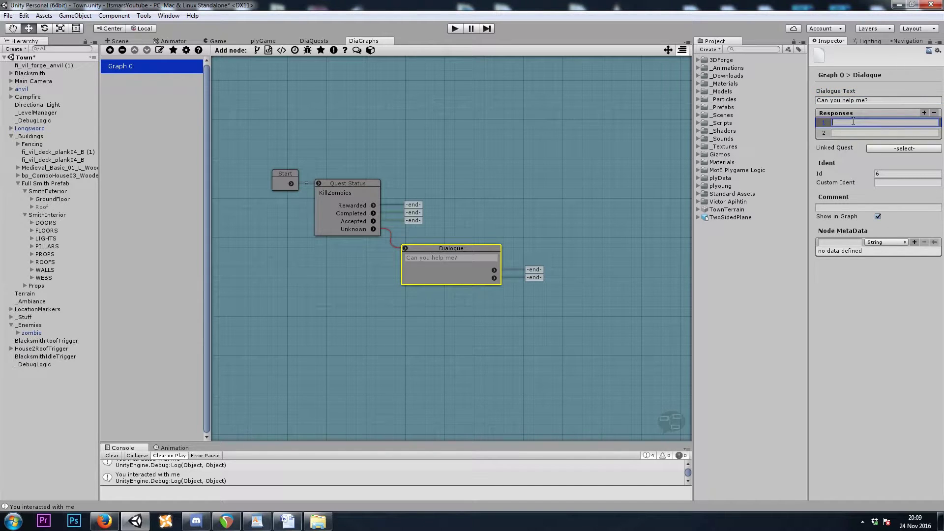
text(What's going on?)
Step: Set the second response of the "Can you help me?" dialogue to "I'm sorry, I can't."
click(851, 133)
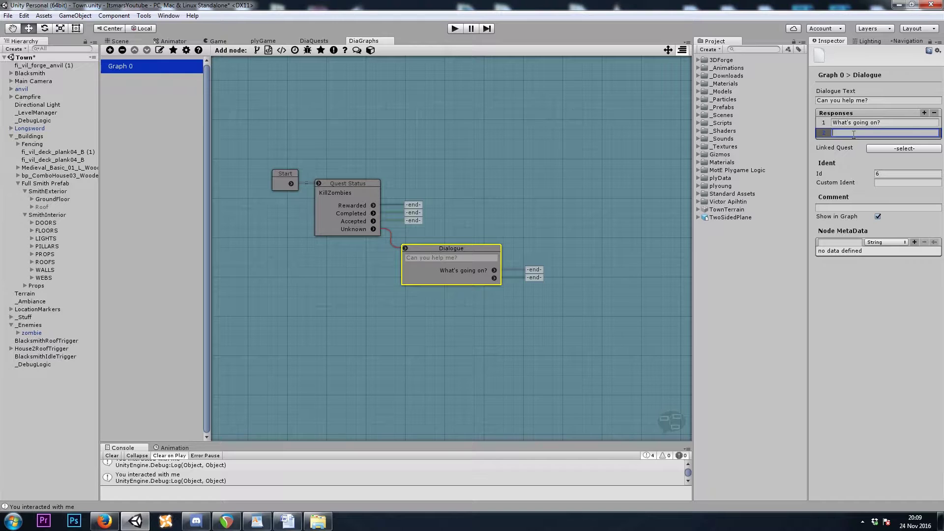
text(I'm sorry, I can;t)
key(BackSpace)
key(BackSpace)
text('t.)
click(854, 122)
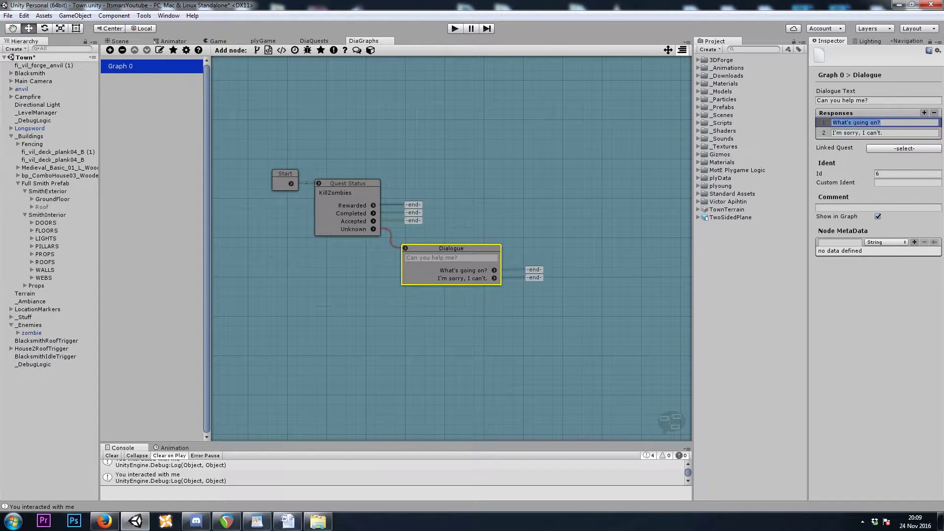
click(884, 124)
drag(495, 277, 545, 276)
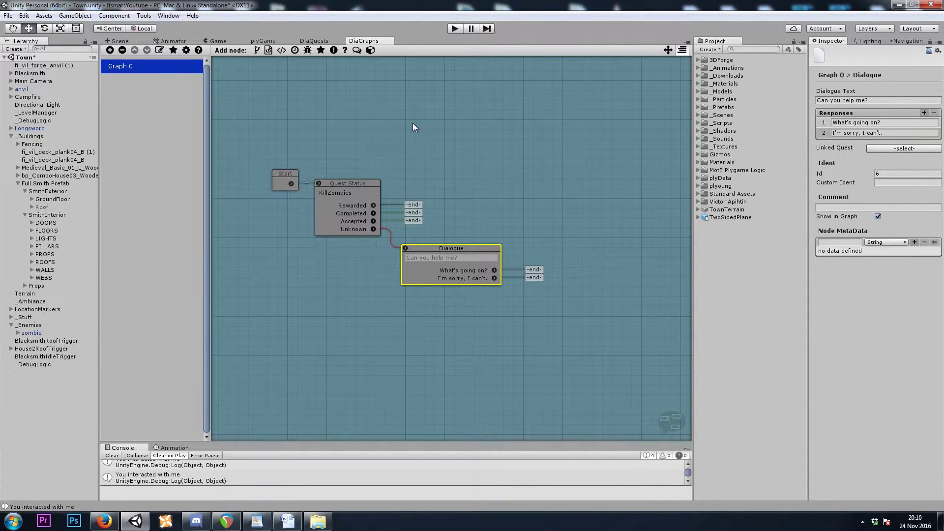
Step: Add a second Dialogue node beside the first and connect the "What's going on?" response to it
click(358, 51)
drag(444, 142, 561, 257)
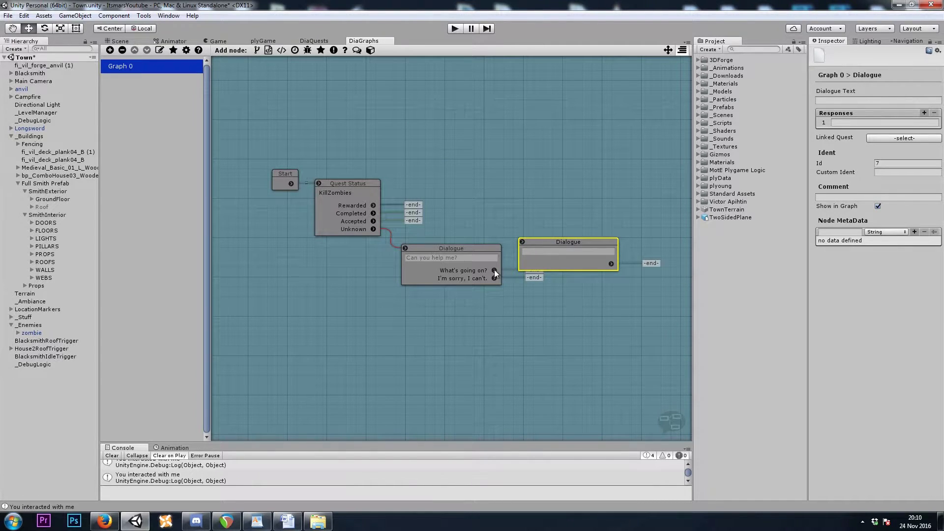
drag(494, 270, 534, 245)
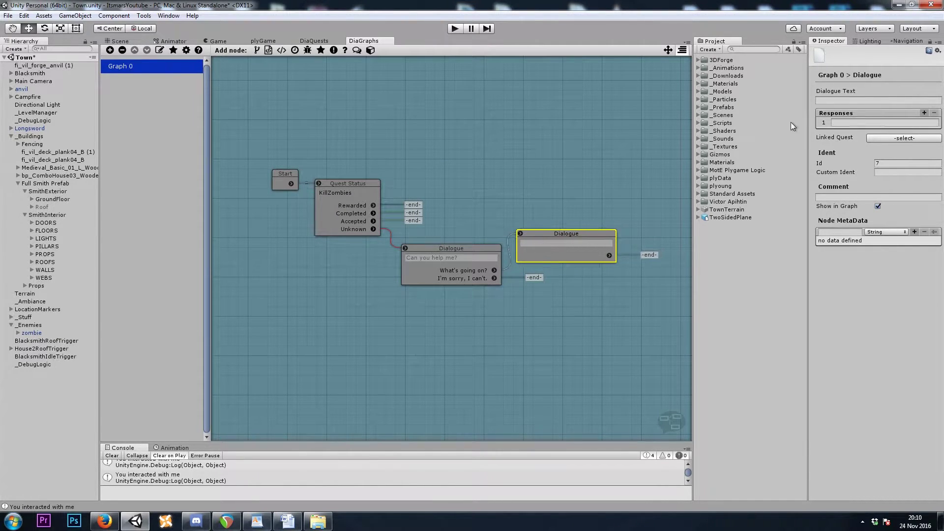
Step: Set the second dialogue node's text to "I need you to kill those monsters outside!" and nudge the node into place
click(823, 99)
text(I nee)
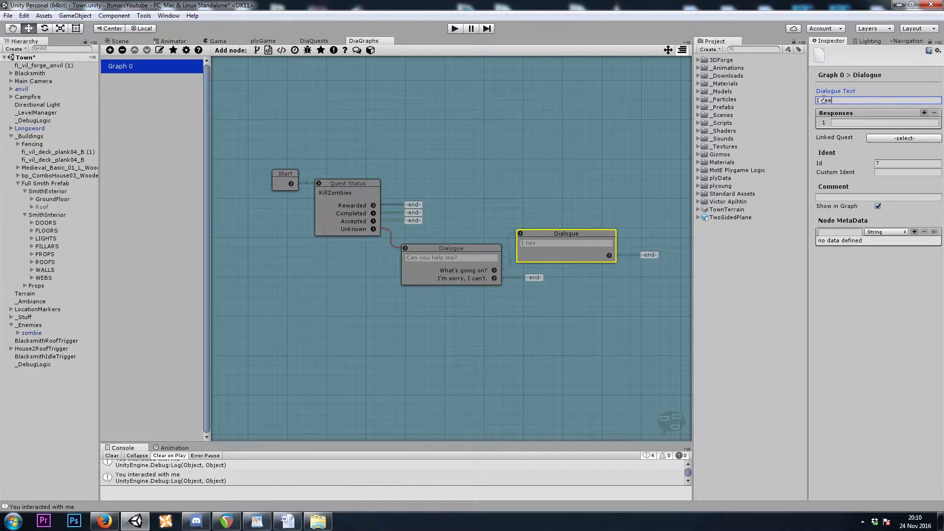
text(d you to k)
text(wo zombie)
key(BackSpace)
key(BackSpace)
key(BackSpace)
key(BackSpace)
key(BackSpace)
key(BackSpace)
key(BackSpace)
key(BackSpace)
key(BackSpace)
text(he undead)
key(BackSpace)
key(BackSpace)
key(BackSpace)
key(BackSpace)
key(BackSpace)
key(BackSpace)
key(BackSpace)
text(ose monsters outside.)
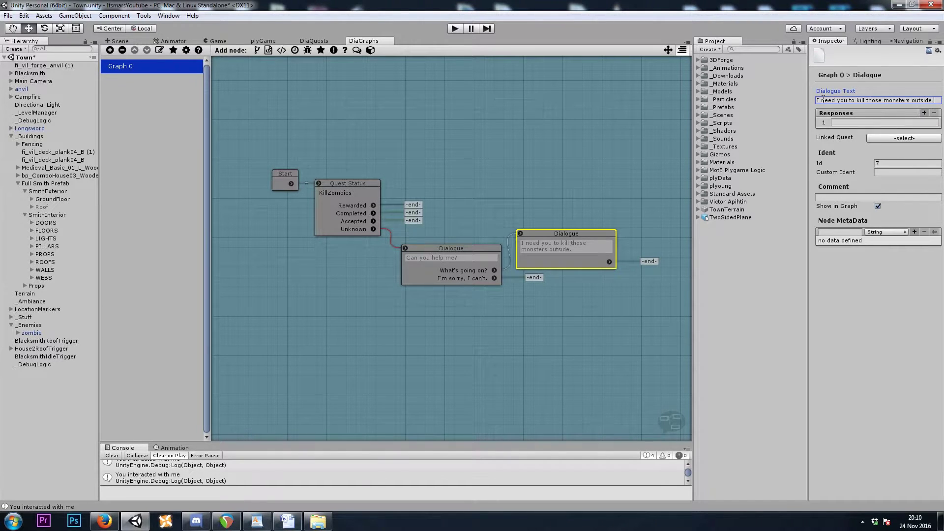
key(BackSpace)
text(!)
drag(567, 252, 572, 245)
Step: Add a second response to the monsters dialogue and copy "I'm sorry, I can't." into it from the first dialogue
middle_drag(606, 330, 510, 309)
click(924, 113)
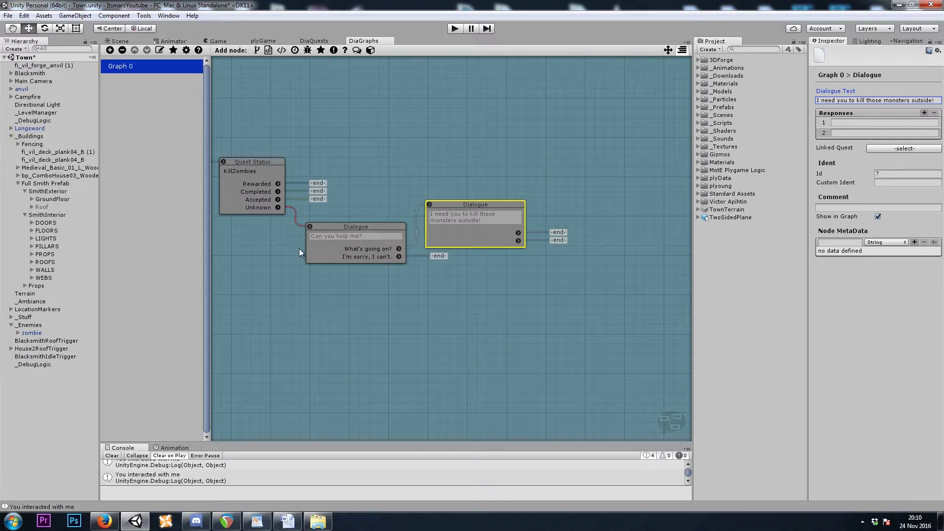
click(366, 259)
click(871, 134)
key(ctrl+c)
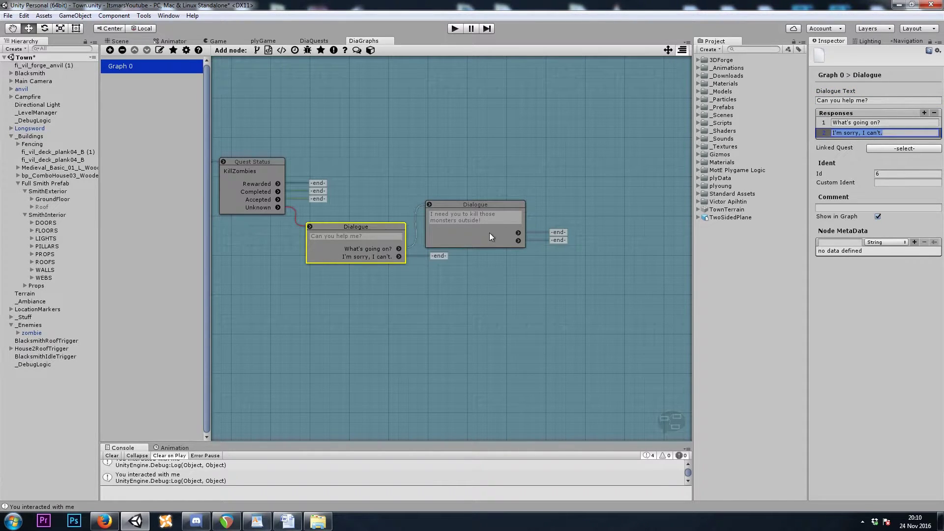
click(489, 232)
click(864, 133)
key(ctrl+v)
Step: Set the monsters dialogue's first response to "I'll take it care of it!" and move the node farther from the first dialogue
click(852, 122)
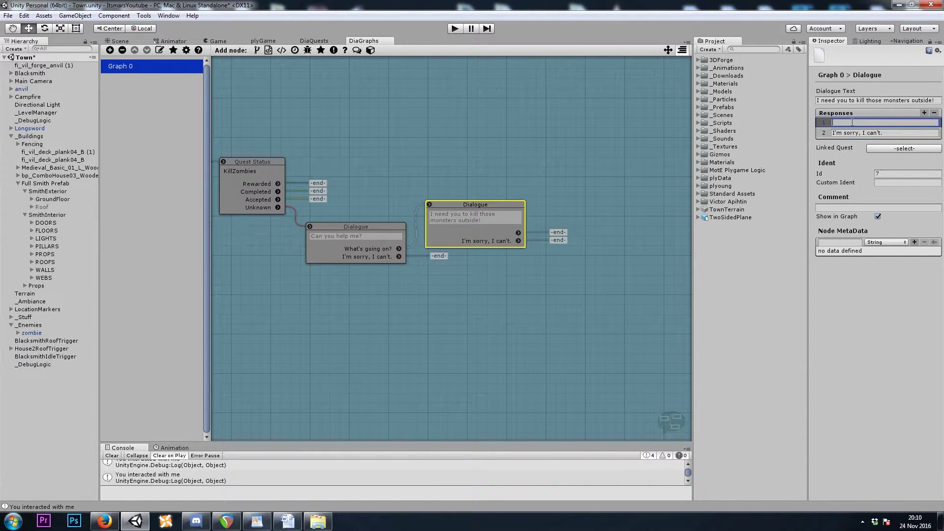
text(I'll take it care of it!)
click(432, 237)
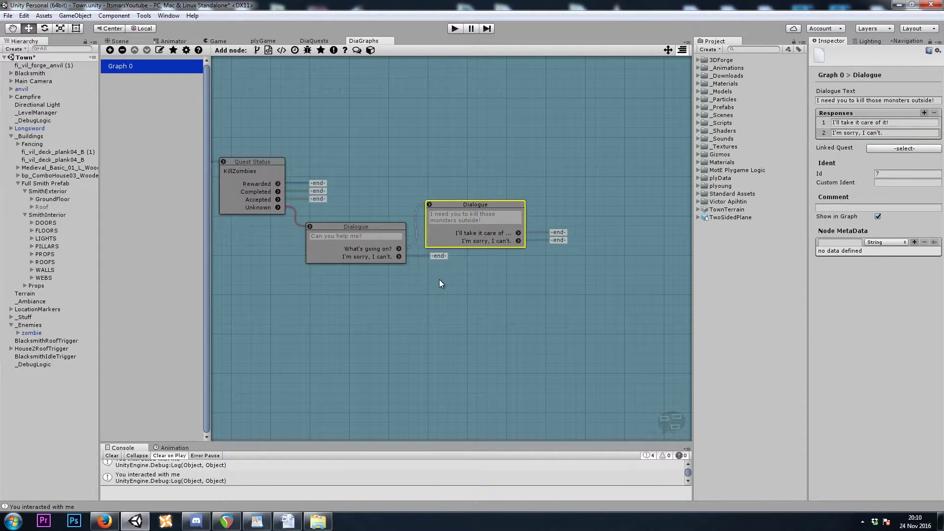
drag(501, 236, 536, 258)
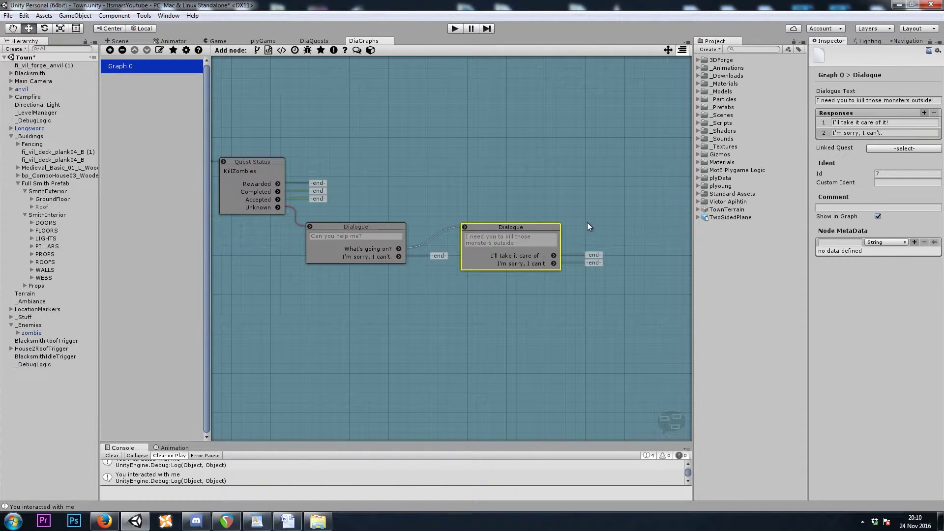
Step: Add an Accept Quest node for the KillZombies quest and connect the "I'll take it care of it!" response to it
click(335, 52)
drag(485, 128, 586, 244)
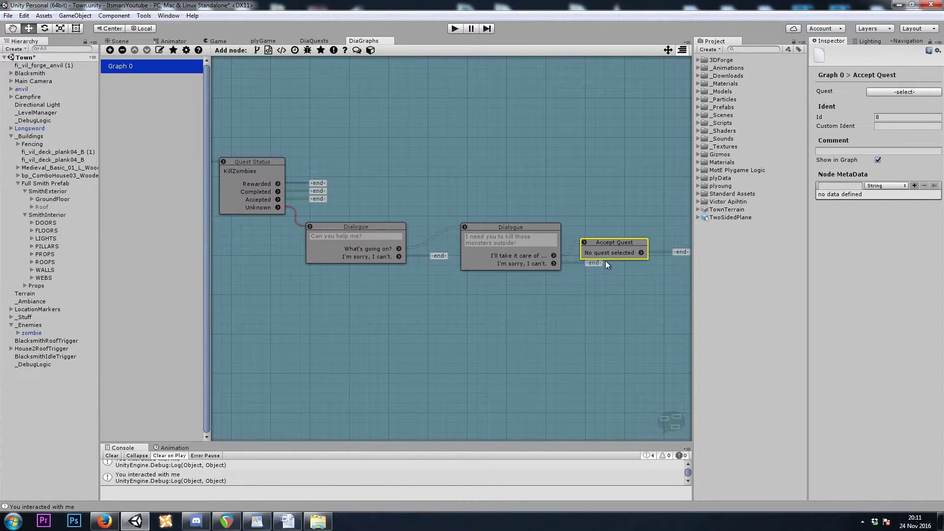
click(884, 94)
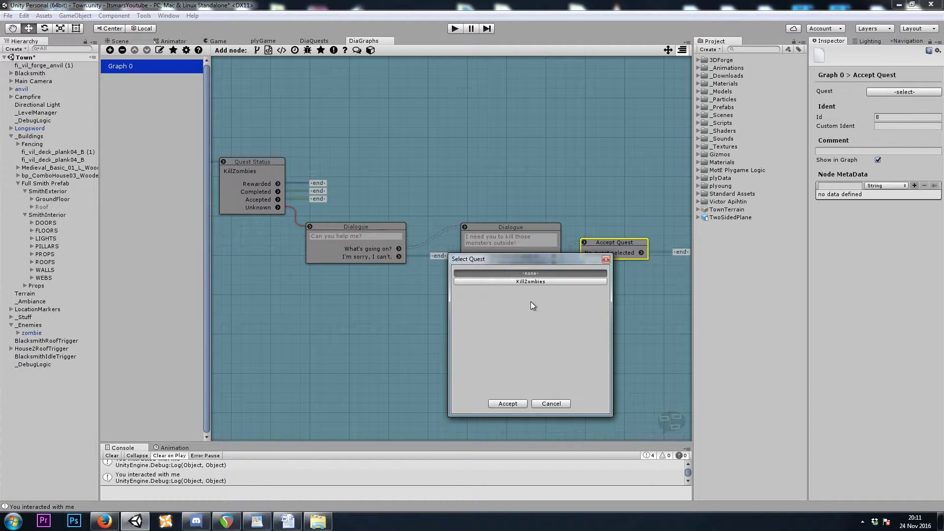
click(530, 281)
click(508, 404)
middle_drag(601, 351, 492, 339)
drag(534, 241, 541, 239)
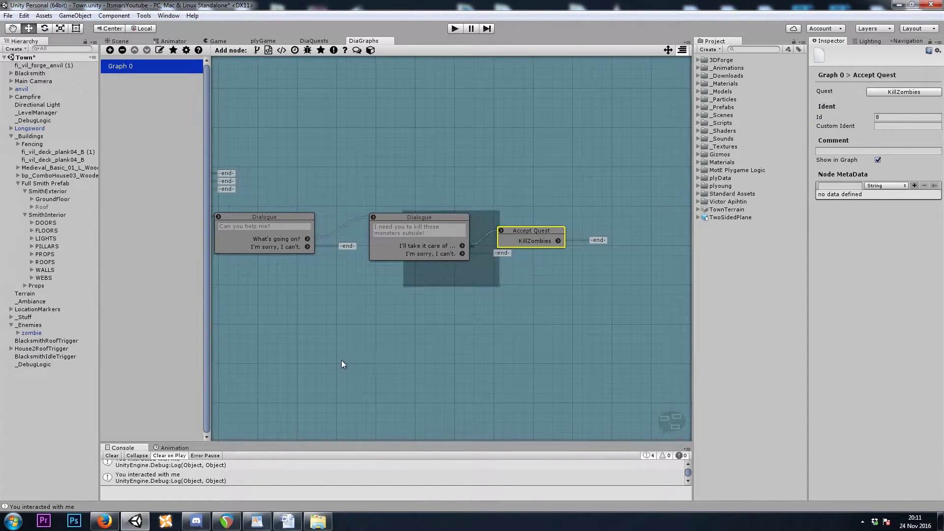
Step: Add a Dialogue node above "Can you help me?", connect the Quest Status node's Accepted output to it, and move Quest Status farther away
middle_drag(342, 365, 523, 377)
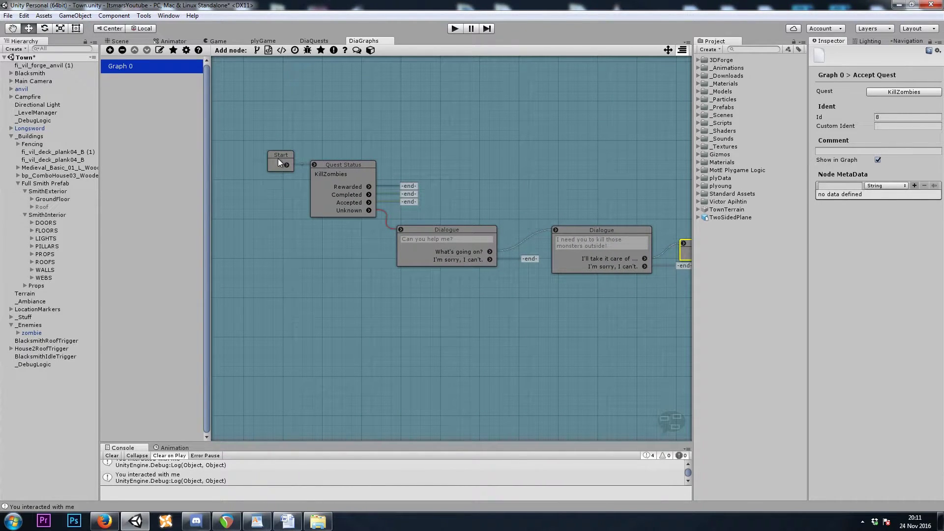
click(347, 209)
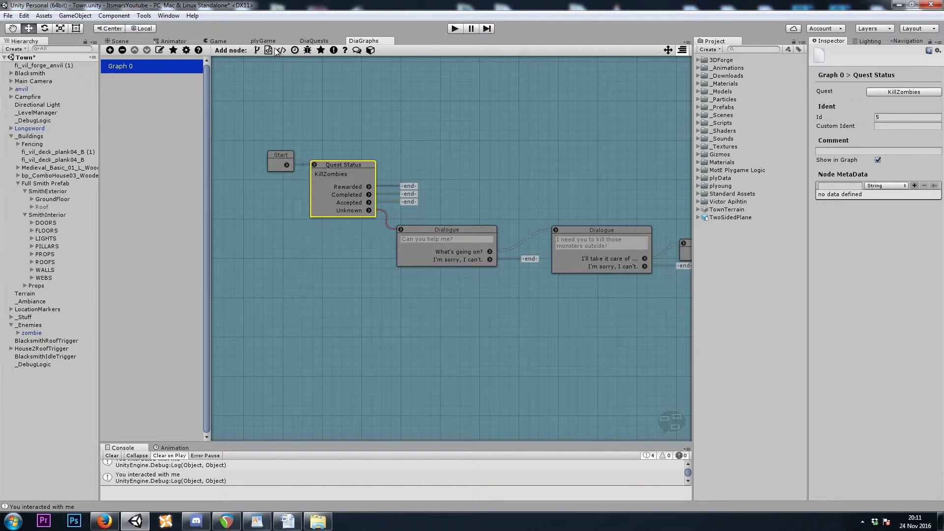
click(356, 51)
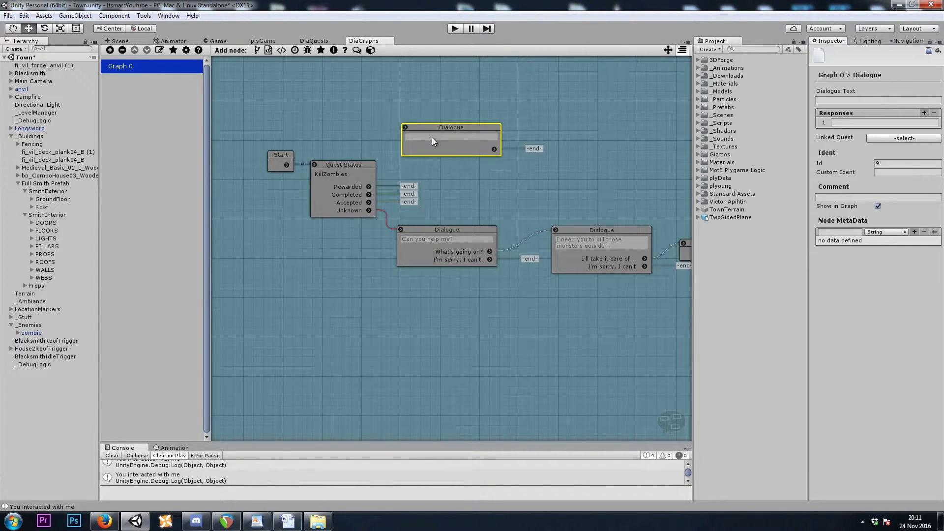
drag(432, 137, 429, 198)
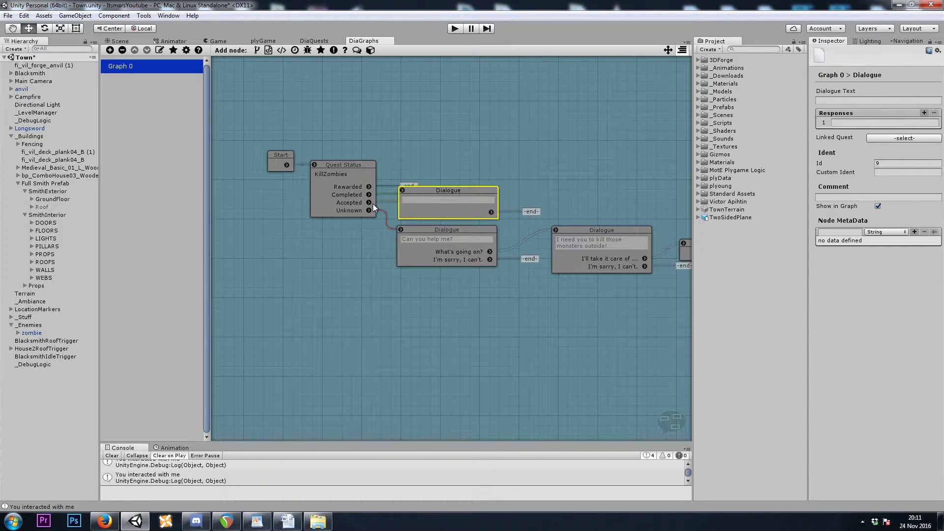
drag(370, 201, 402, 192)
drag(358, 169, 256, 153)
click(426, 196)
Step: Set the Accepted dialogue's text to "Are you going to take care of them for me?" and raise the node slightly
click(856, 100)
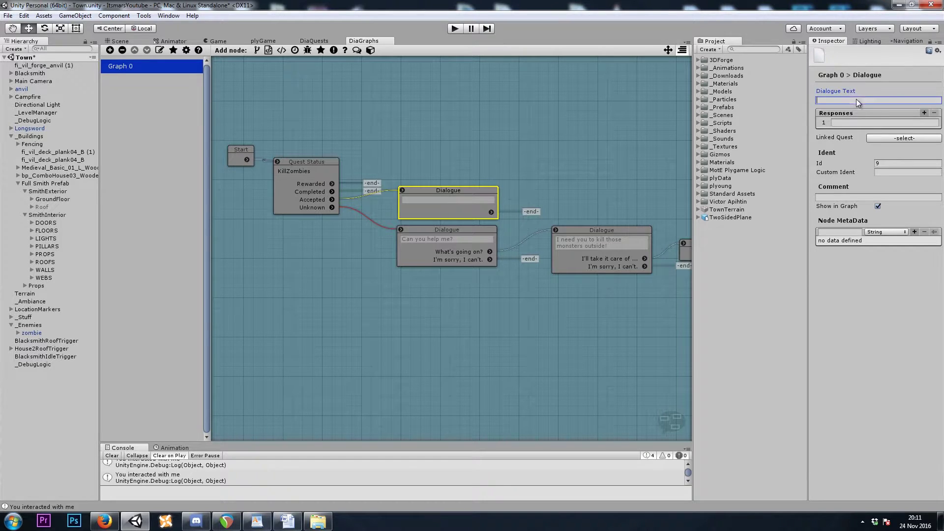
text(Are you goin)
text(g to take care of t)
key(BackSpace)
text(care of them for me?)
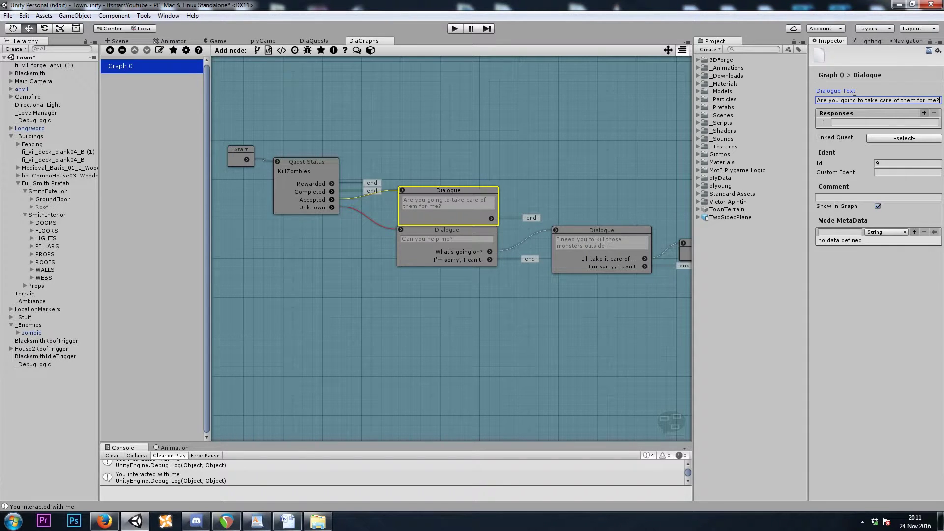
drag(420, 209, 421, 199)
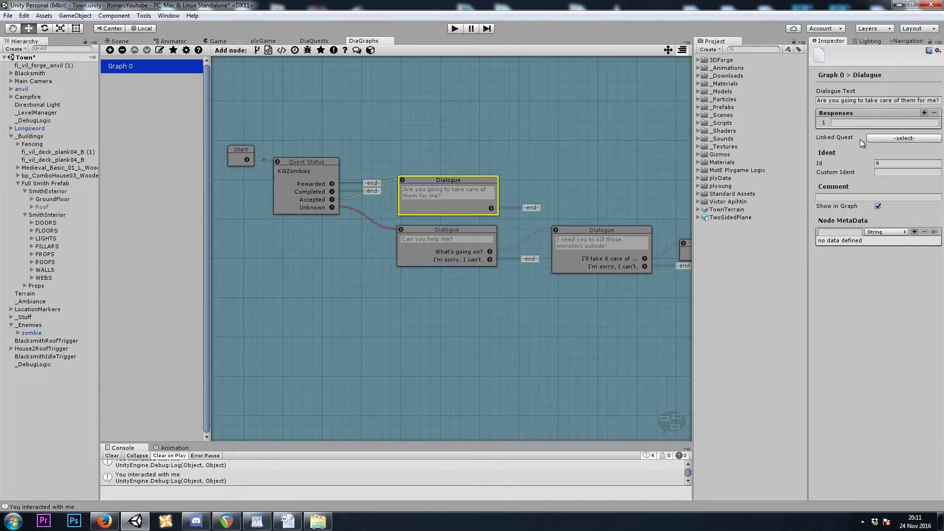
Step: Set the Accepted dialogue's response to "I'll do that now."
click(860, 121)
click(854, 122)
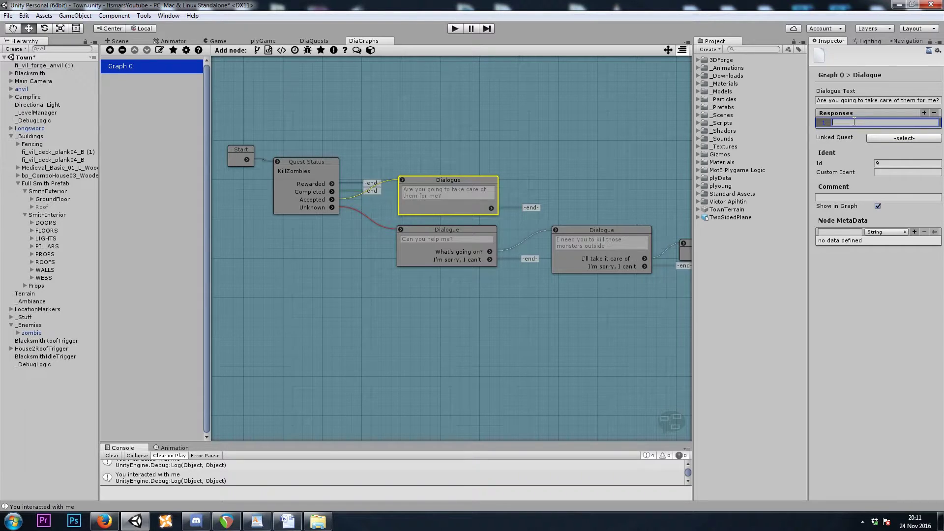
text(I'll do that now.)
Step: Reposition the Start and Quest Status nodes so that Quest Status sits higher than the dialogue nodes
middle_drag(385, 163, 447, 178)
drag(367, 212, 364, 182)
drag(297, 176, 287, 165)
click(347, 188)
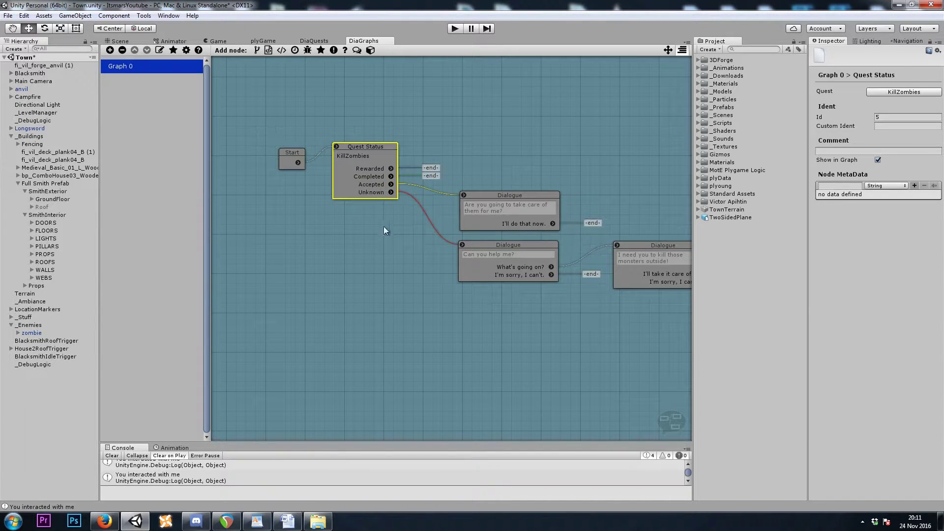
drag(388, 180, 384, 171)
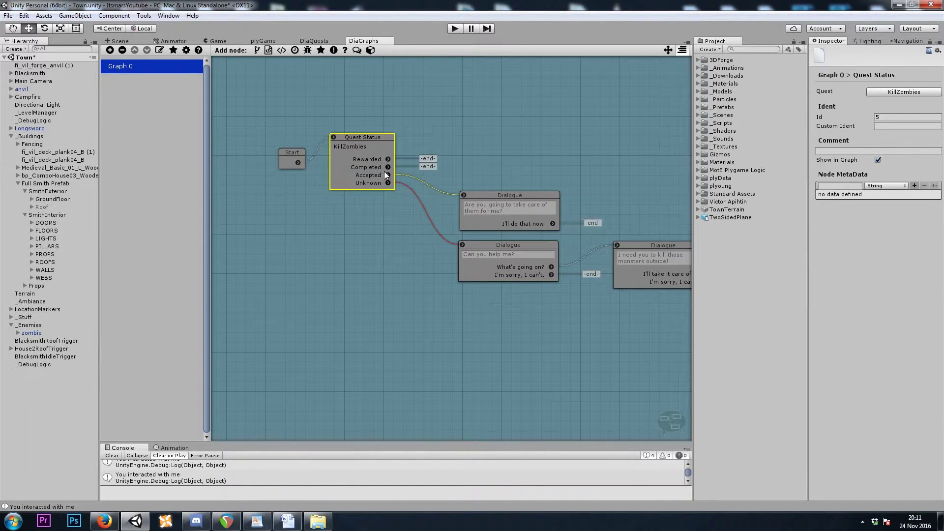
Step: Add a Dialogue node above the Accepted dialogue and connect the Quest Status node's Completed output to it
click(361, 51)
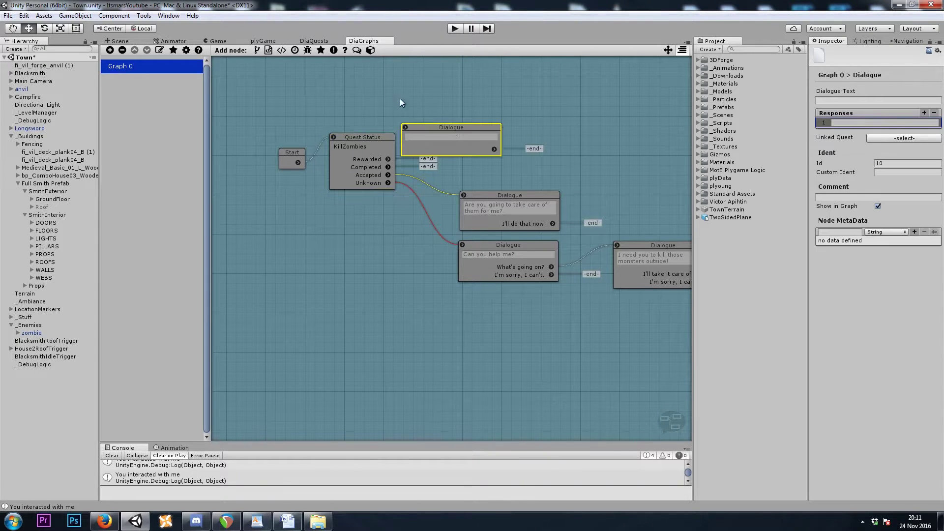
drag(436, 149, 461, 159)
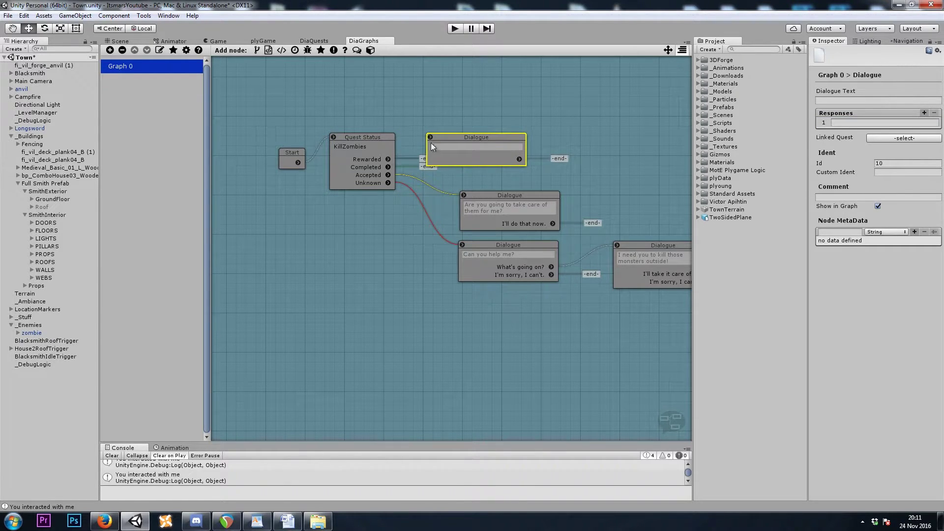
drag(388, 167, 474, 161)
Step: Set the Completed dialogue's text to "Thank you so much!" with the response "No problem", and nudge the node into place
click(849, 100)
text(Th)
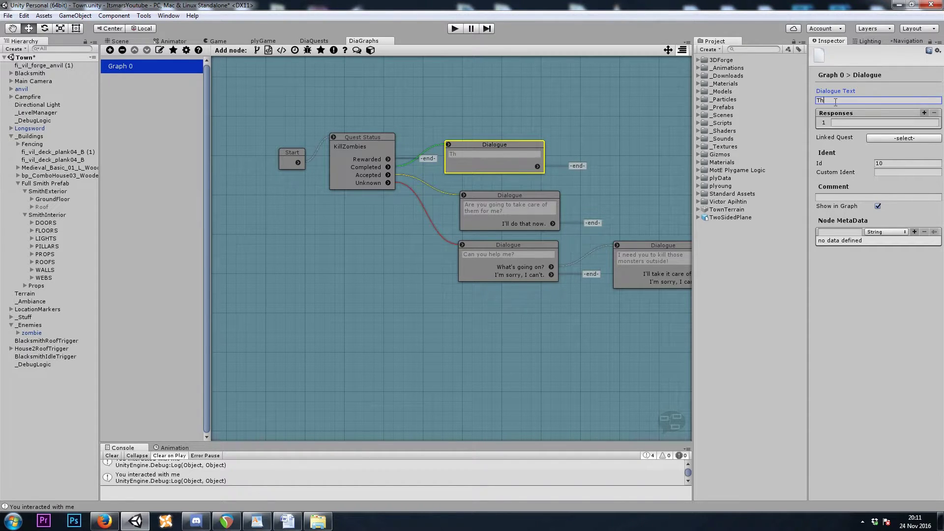
text(ank you so miuch!)
click(841, 125)
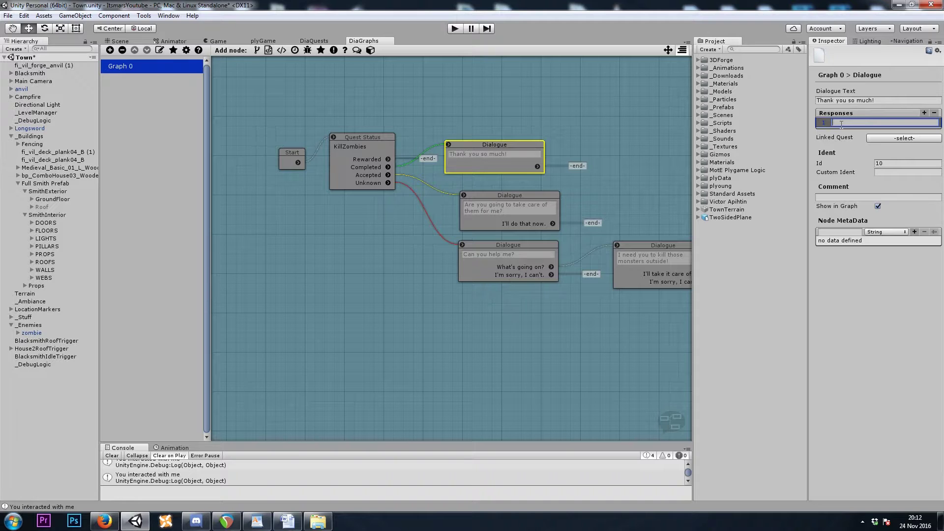
text(No problem)
drag(470, 168, 477, 174)
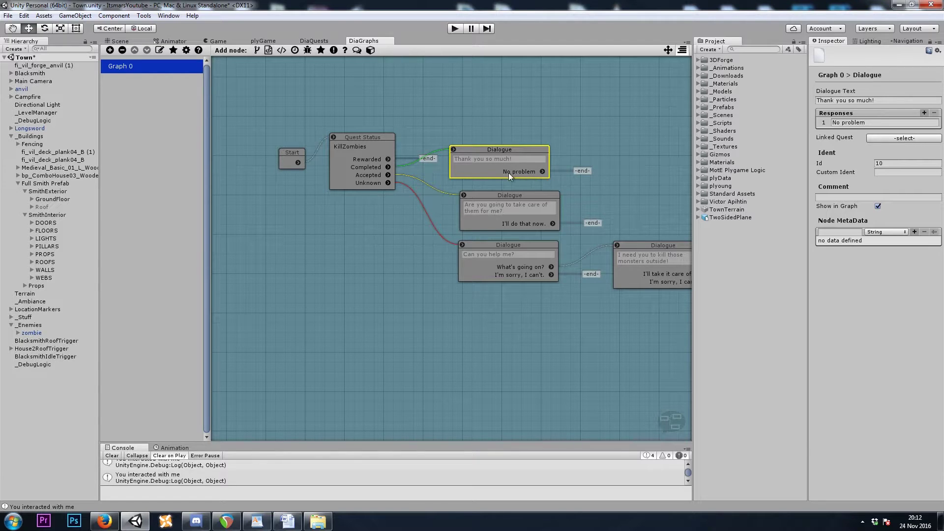
Step: Move the Quest Status node higher above the dialogue nodes and select the "Thank you so much!" dialogue
right_click(624, 112)
click(605, 109)
middle_drag(604, 110, 500, 106)
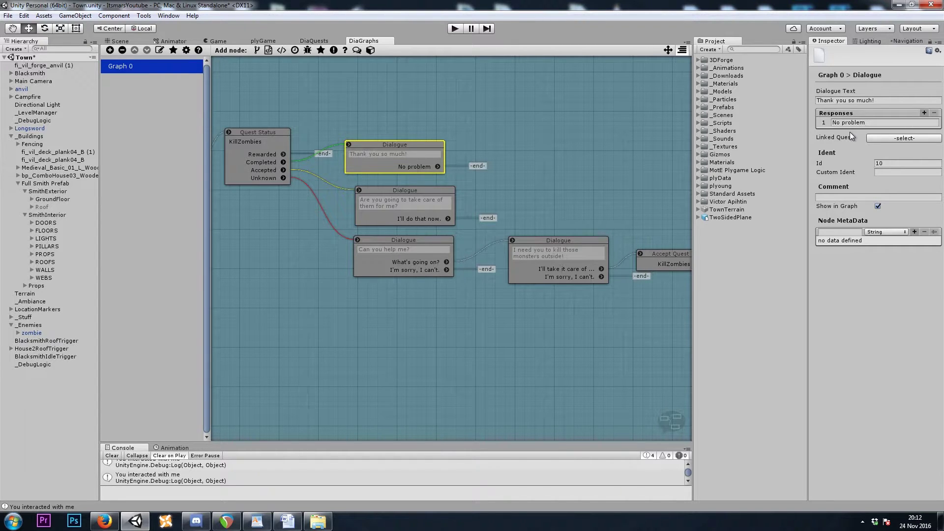
drag(256, 144, 252, 106)
click(382, 161)
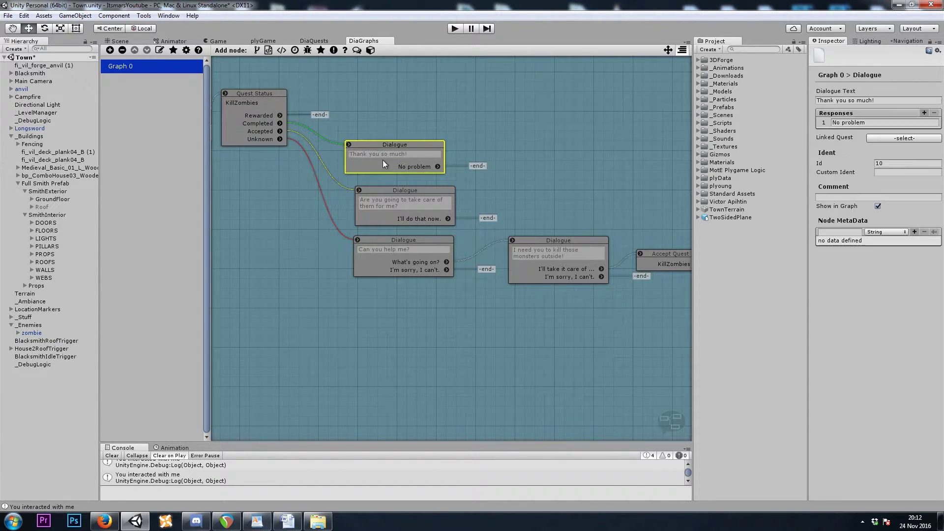
Step: Add a Quest Reward node for the KillZombies quest and connect the "No problem" response to it
click(320, 50)
drag(441, 141, 496, 177)
click(883, 93)
click(530, 281)
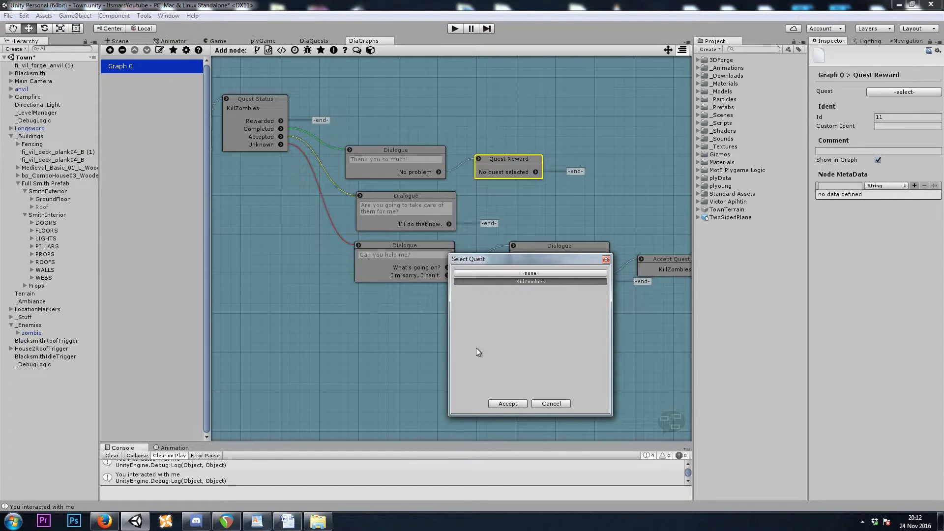
click(511, 403)
drag(511, 180, 505, 181)
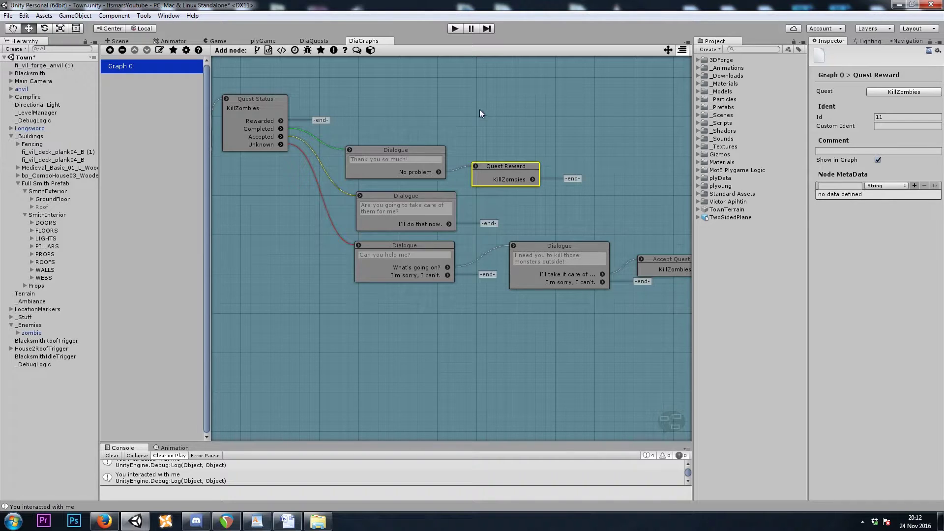
Step: Add a Dialogue node above "Thank you so much!" and connect the Quest Status node's Rewarded output to it
middle_drag(481, 113, 495, 134)
click(290, 146)
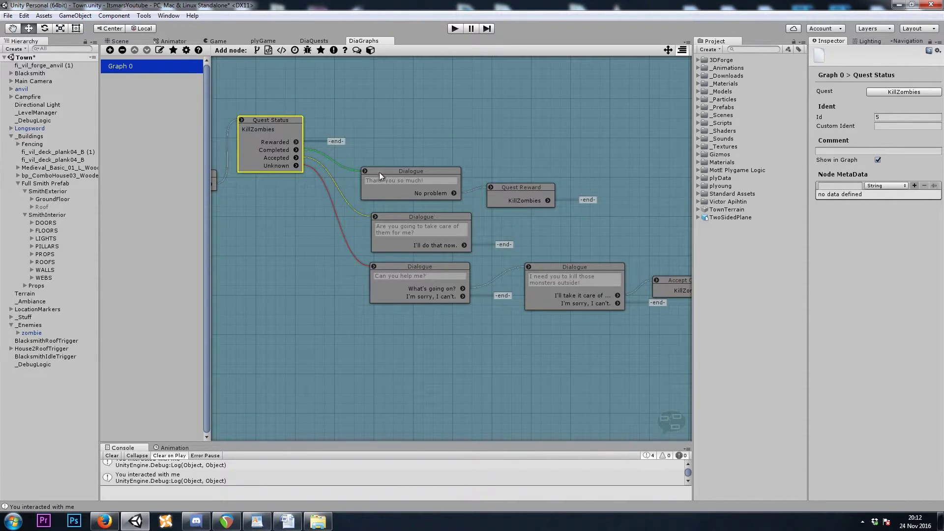
middle_drag(423, 93, 472, 130)
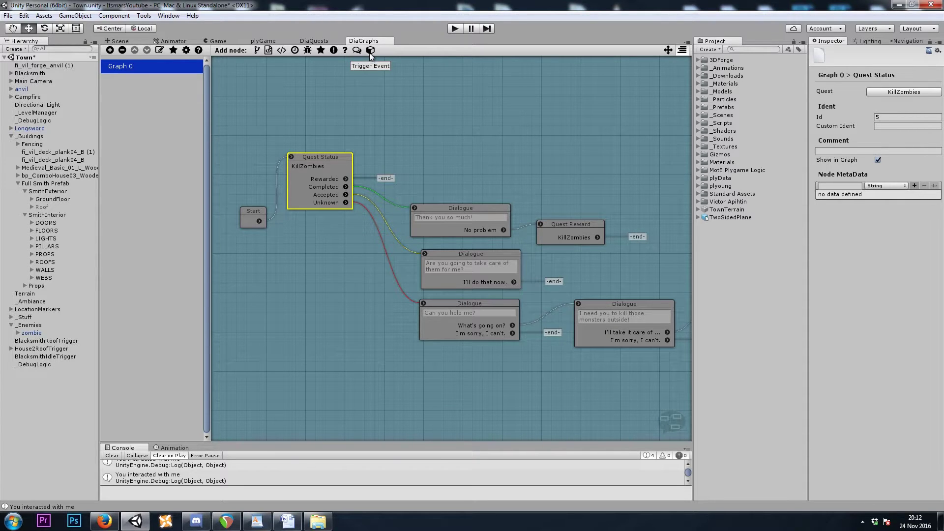
click(357, 49)
drag(346, 178, 401, 161)
Step: Set the Rewarded dialogue's text to "I don't need anything else."
click(841, 100)
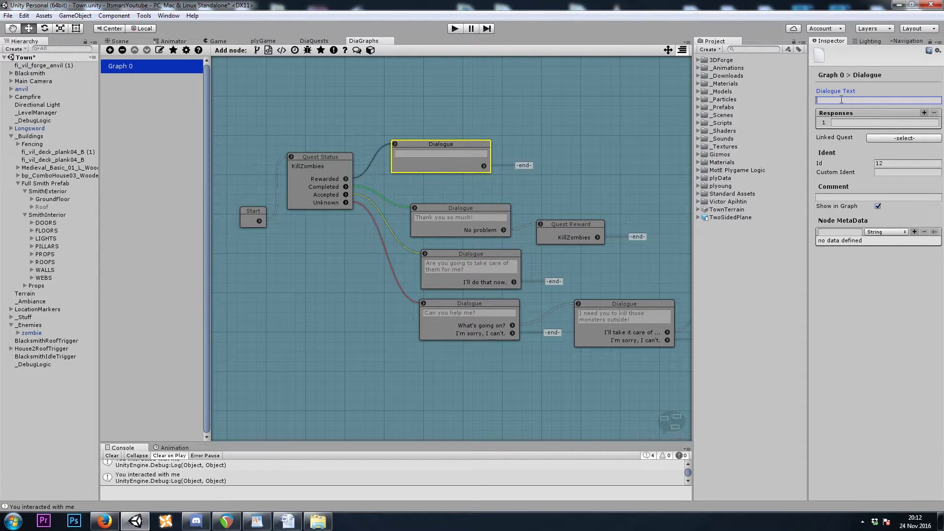
text(I don't need anything else.)
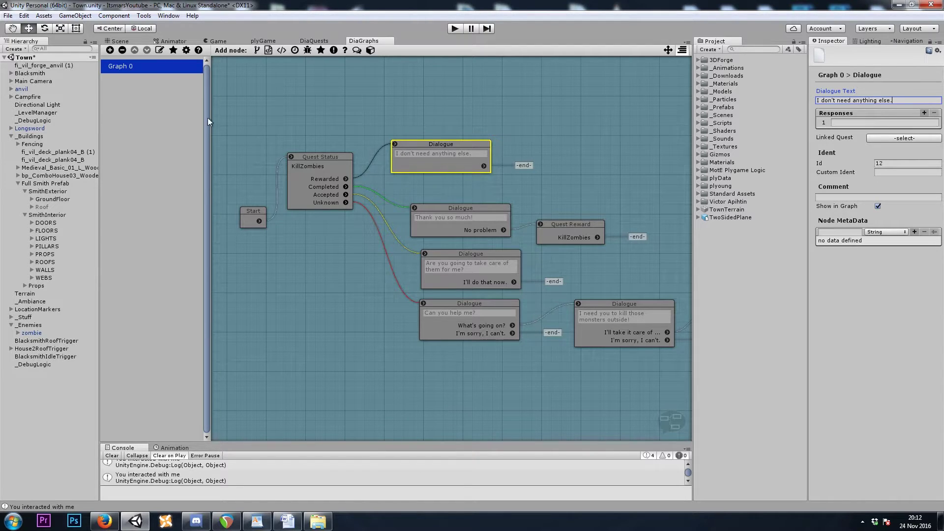
Step: Set the Rewarded dialogue's response to "Alright." and nudge the node into place
click(831, 123)
text(Alrig)
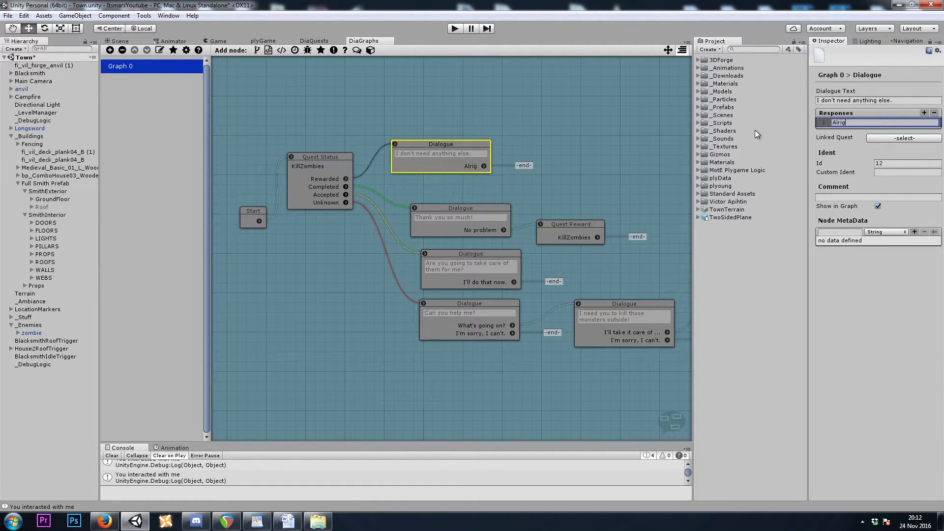
text(ht.)
drag(419, 165, 432, 170)
middle_drag(624, 175, 541, 146)
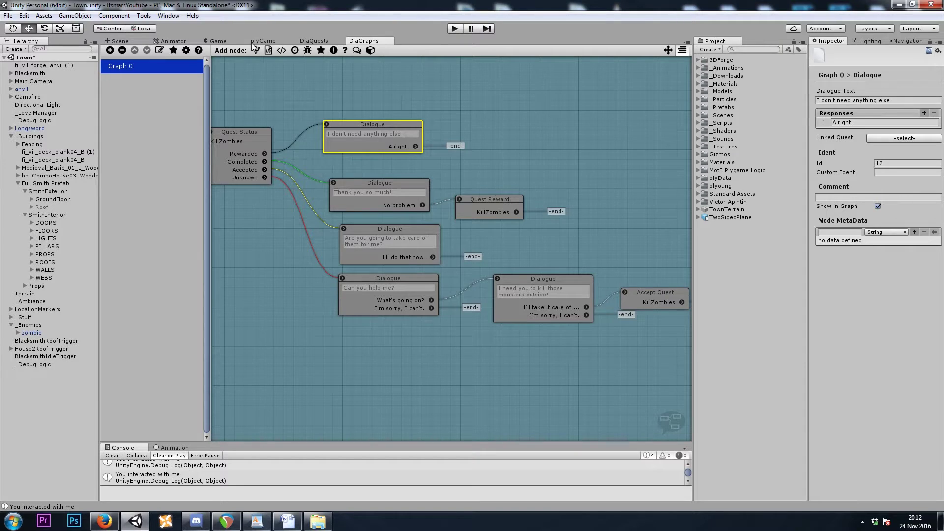
Step: Return to the town scene, select the Blacksmith and open its plyBlox for editing
click(123, 43)
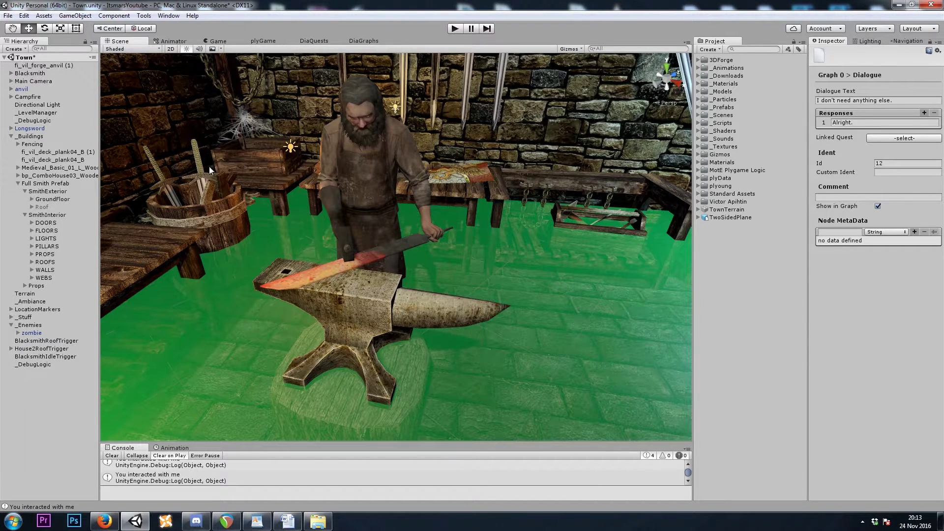
click(396, 176)
click(27, 73)
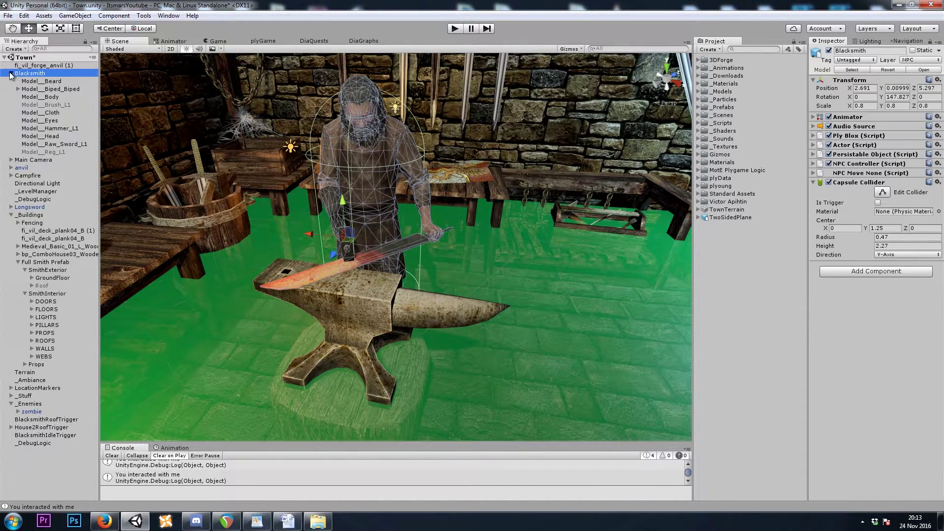
click(11, 74)
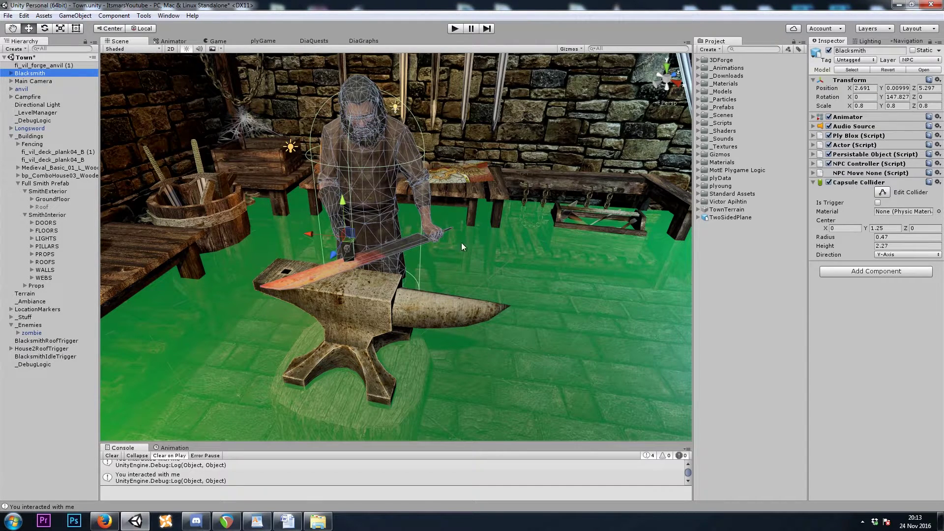
click(851, 136)
click(880, 149)
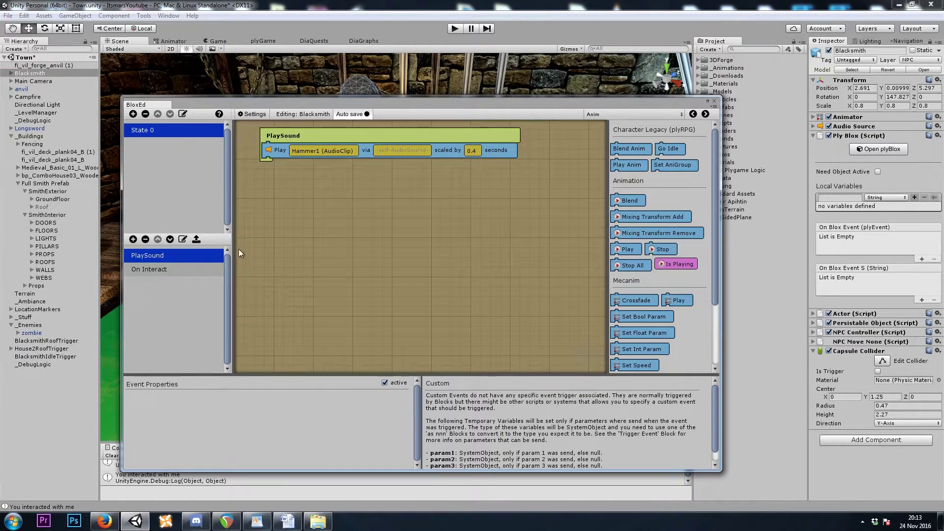
Step: Delete the "You interacted with me" Debug block from the Blacksmith's On Interact event
click(158, 269)
click(298, 149)
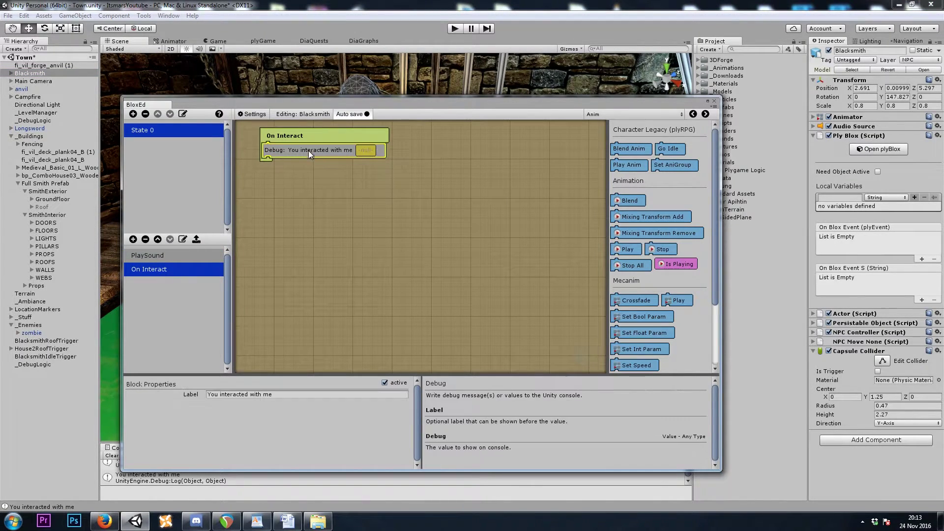
key(Delete)
Step: Add a DiaQ Begin Graph block to the Blacksmith's On Interact event and assign Graph 0 to it
click(621, 112)
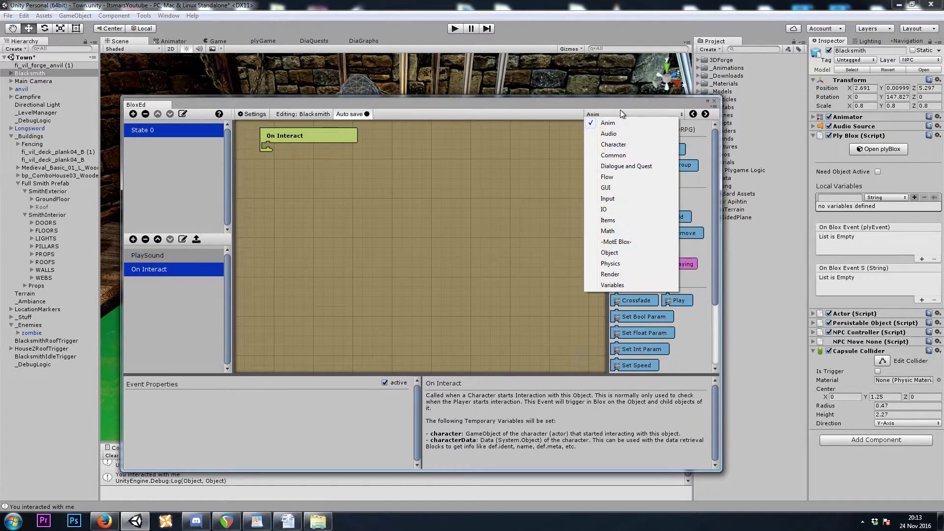
click(626, 166)
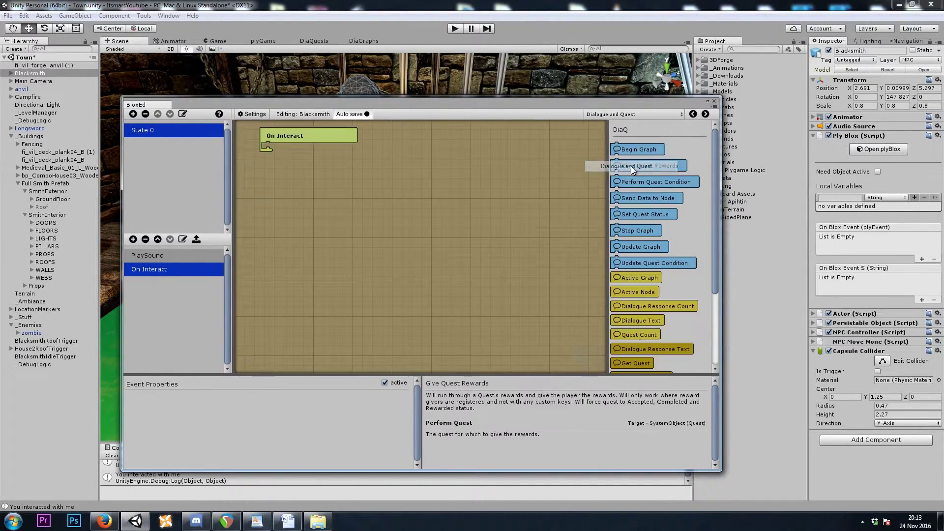
drag(638, 149, 312, 140)
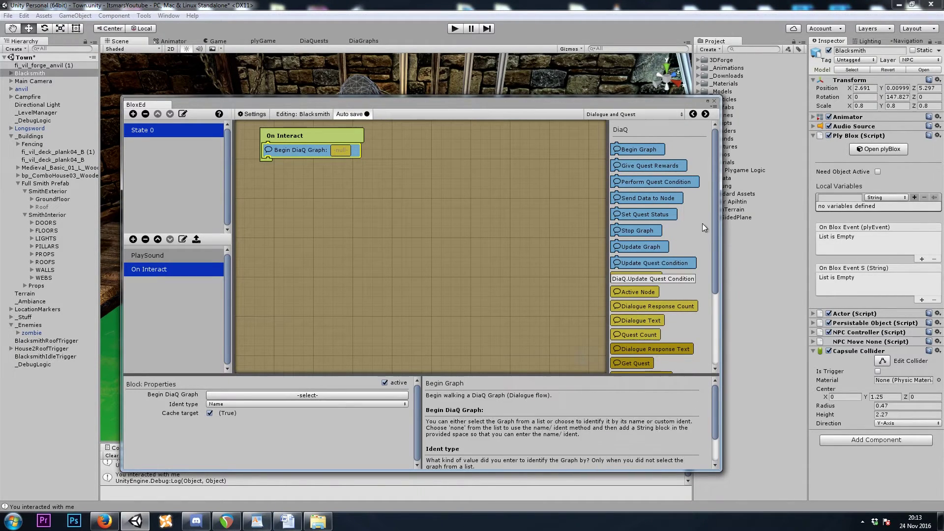
click(290, 394)
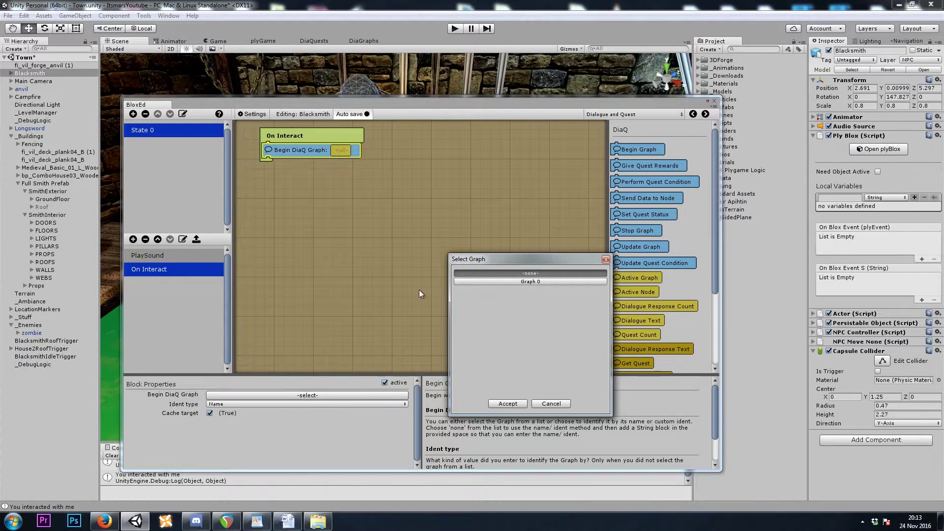
click(527, 282)
click(508, 403)
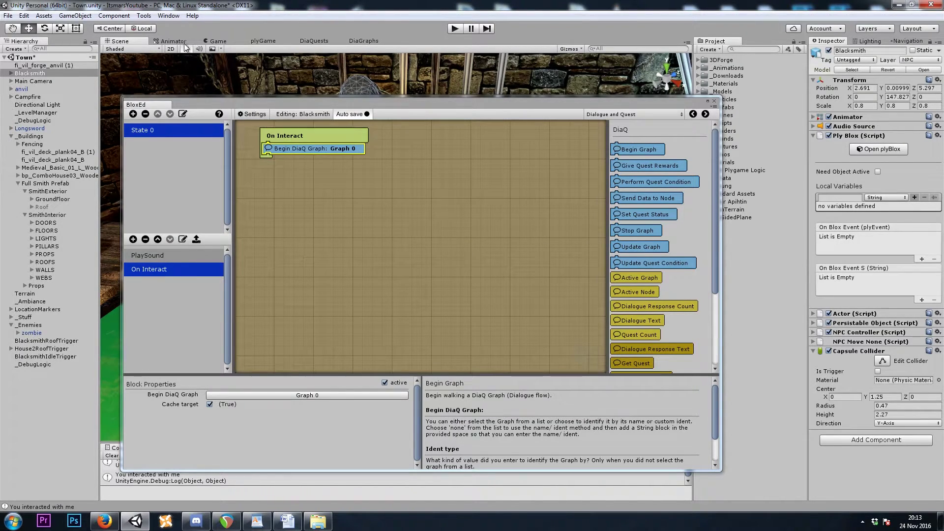
Step: Return to the DiaQ graph editor, close the Blox editor and rename Graph 0 as BlacksmithGraph
click(363, 40)
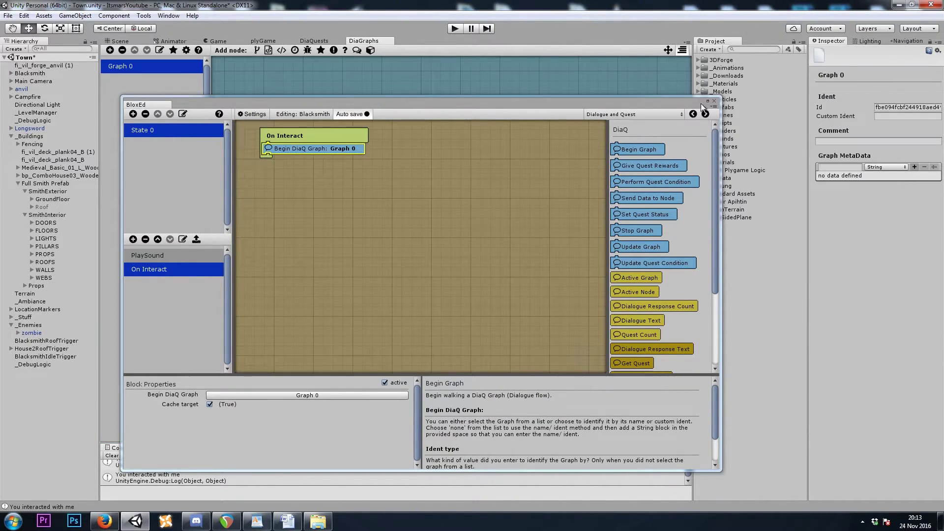
click(714, 101)
click(159, 50)
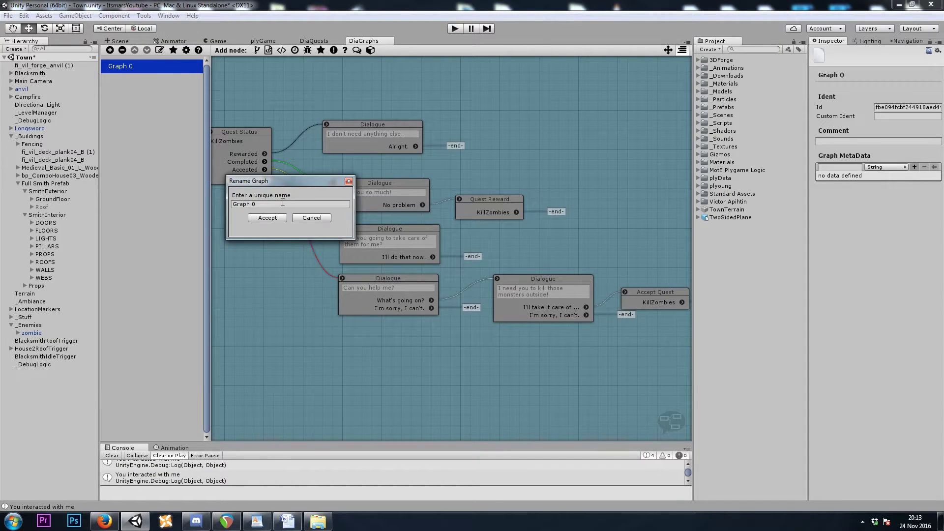
text(KillZo)
key(BackSpace)
key(BackSpace)
key(BackSpace)
key(BackSpace)
text(cksmith)
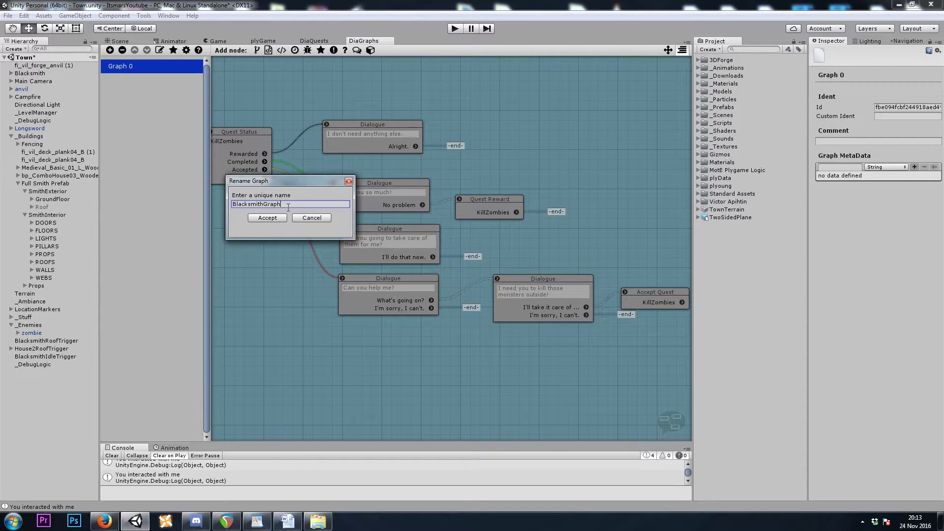
click(268, 218)
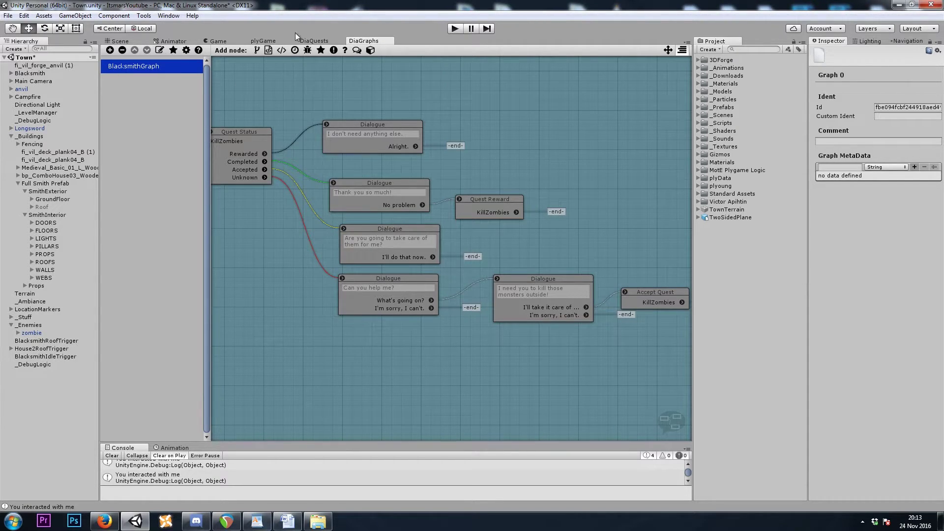
Step: Reopen the Blacksmith's plyBlox and set the On Interact event's Begin DiaQ Graph block to BlacksmithGraph
click(36, 74)
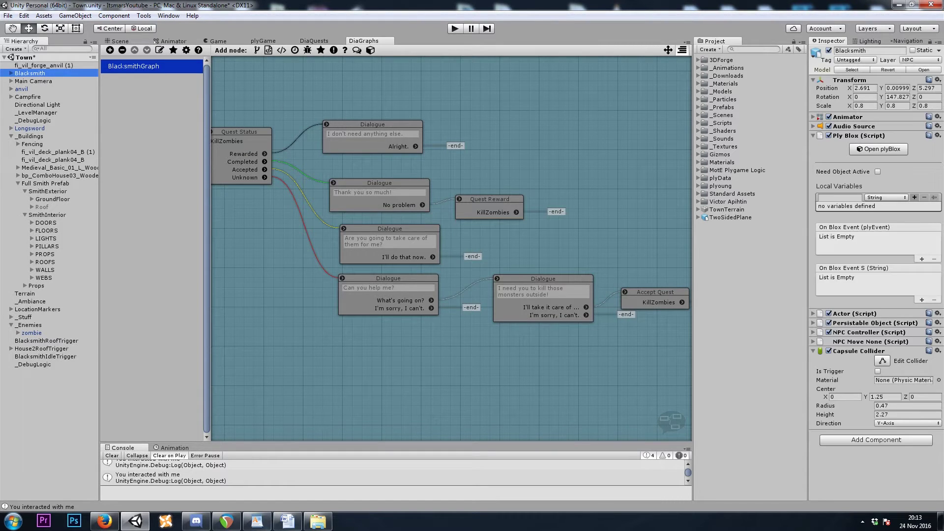
click(878, 149)
click(166, 270)
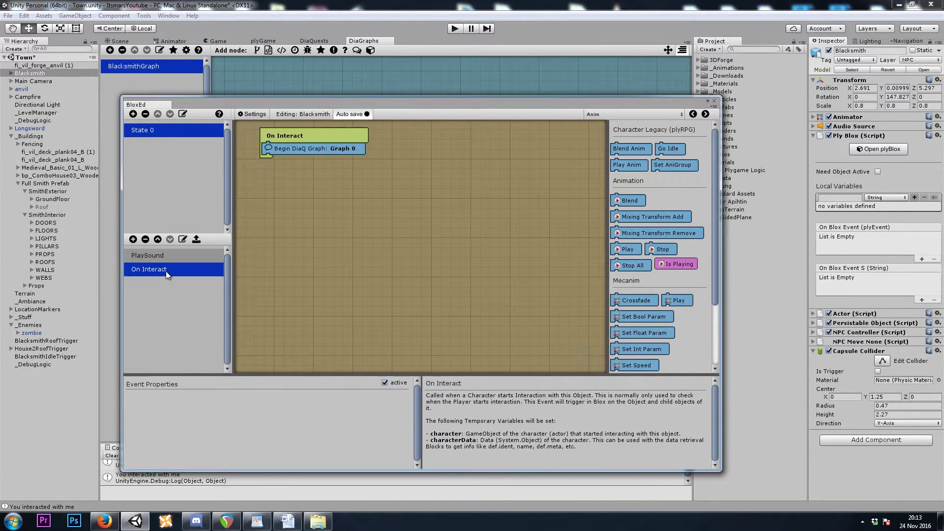
click(290, 149)
click(276, 396)
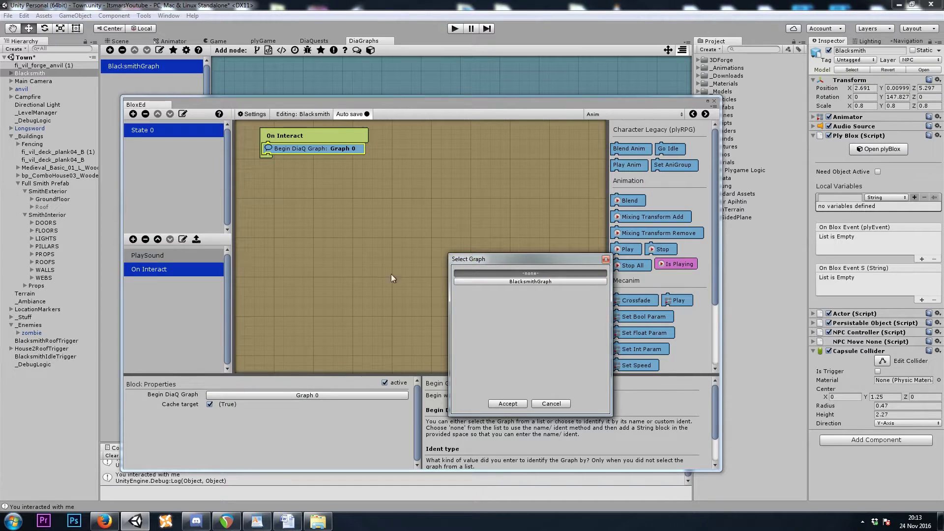
click(536, 281)
click(506, 403)
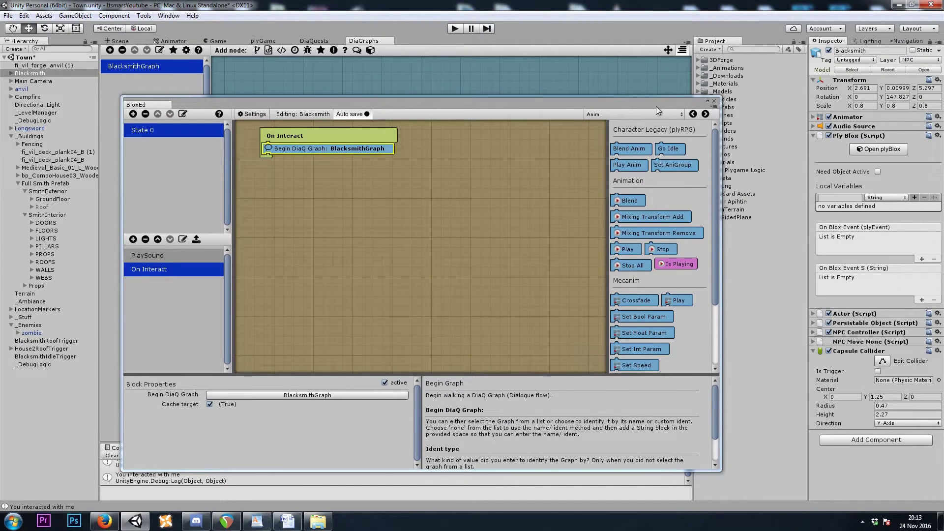
Step: Add a plyRPG Show Dialogue block below the Begin DiaQ Graph block in the On Interact event
drag(615, 107, 721, 107)
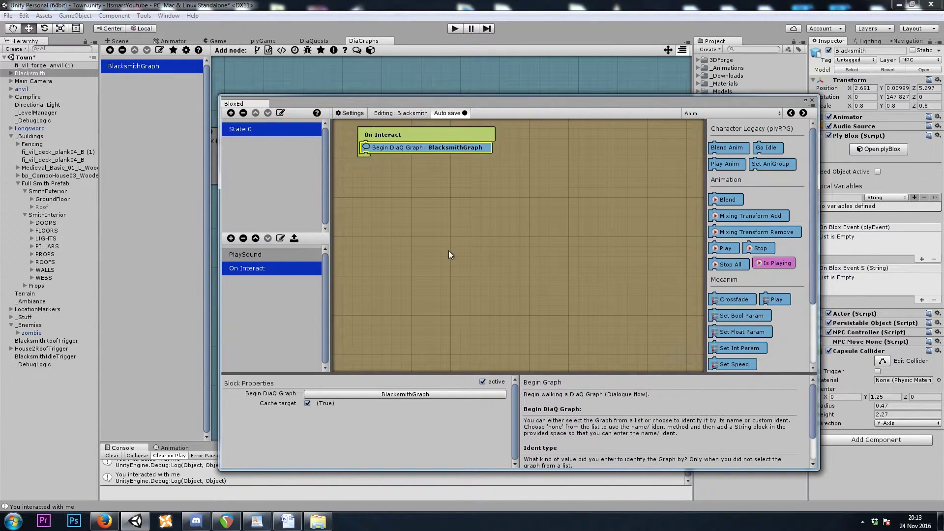
click(699, 114)
click(713, 186)
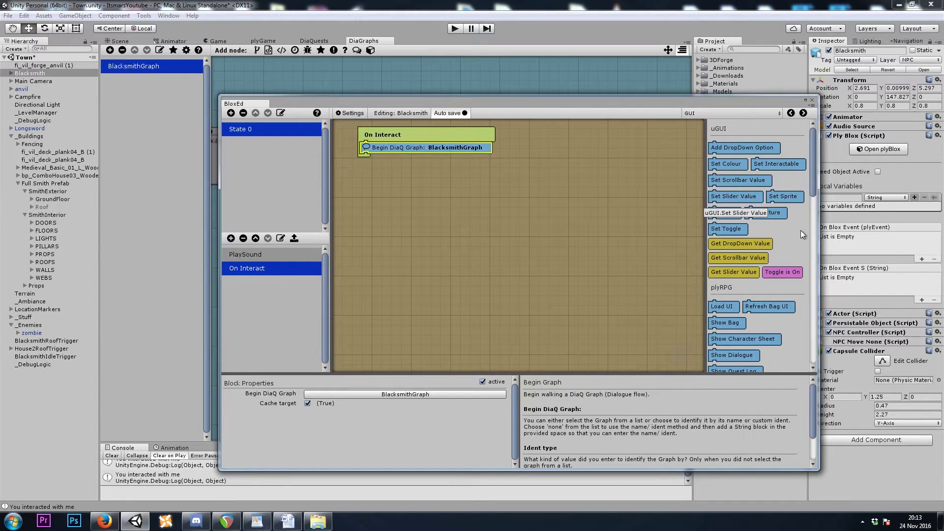
scroll(800, 230, down, 3)
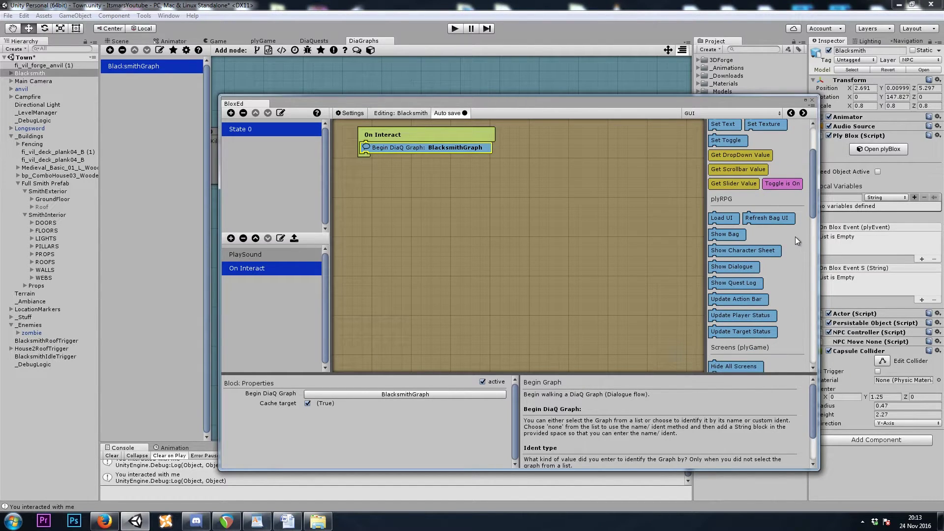
scroll(795, 237, down, 1)
drag(746, 237, 388, 160)
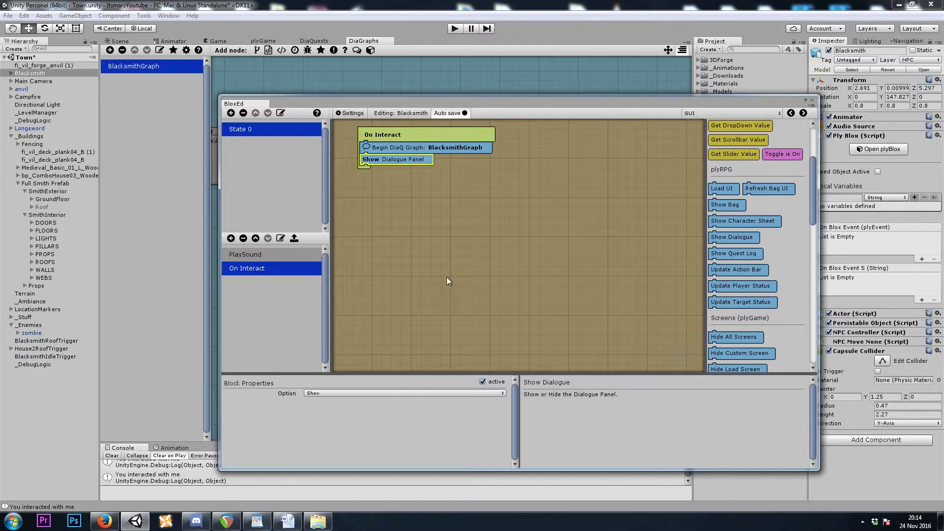
click(230, 238)
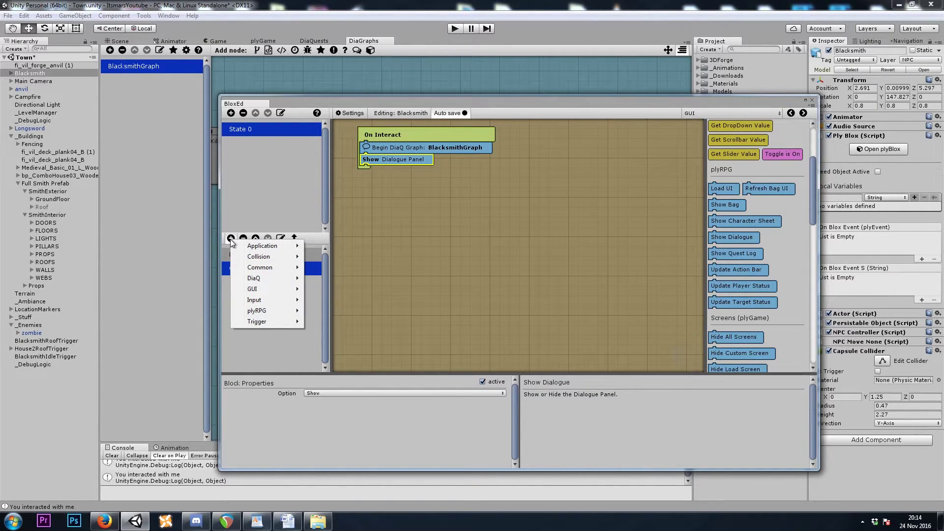
click(452, 199)
drag(453, 105, 450, 336)
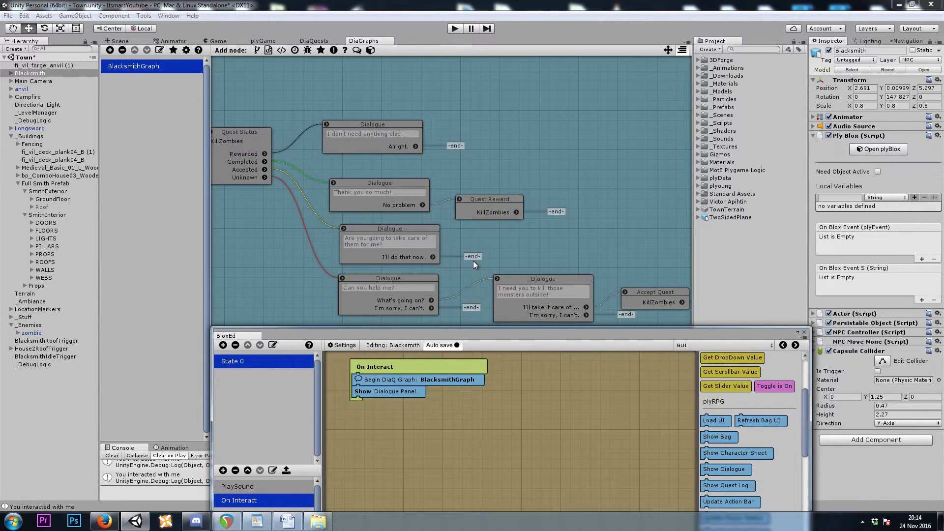
drag(502, 337, 480, 90)
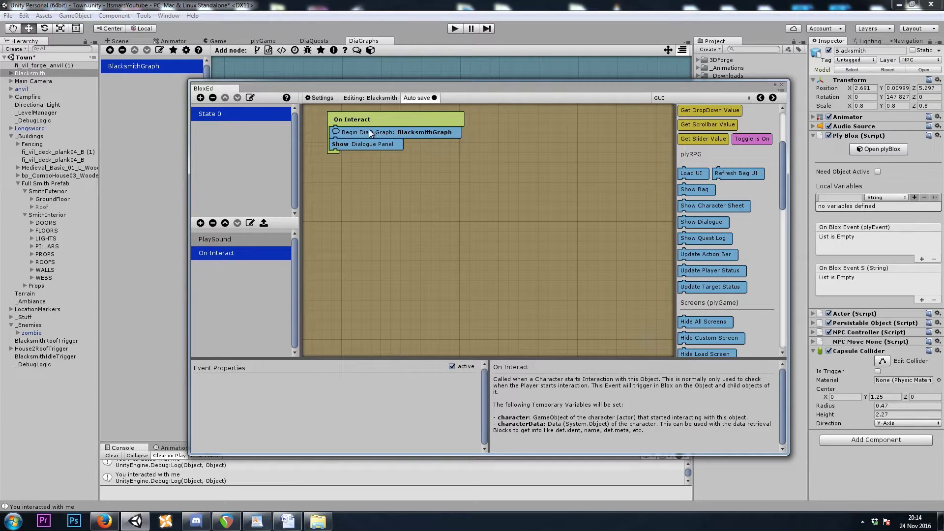
Step: Add the plyRPG object event On Interact Stopped to the Blacksmith's plyBlox
click(200, 223)
mouse_move(246, 293)
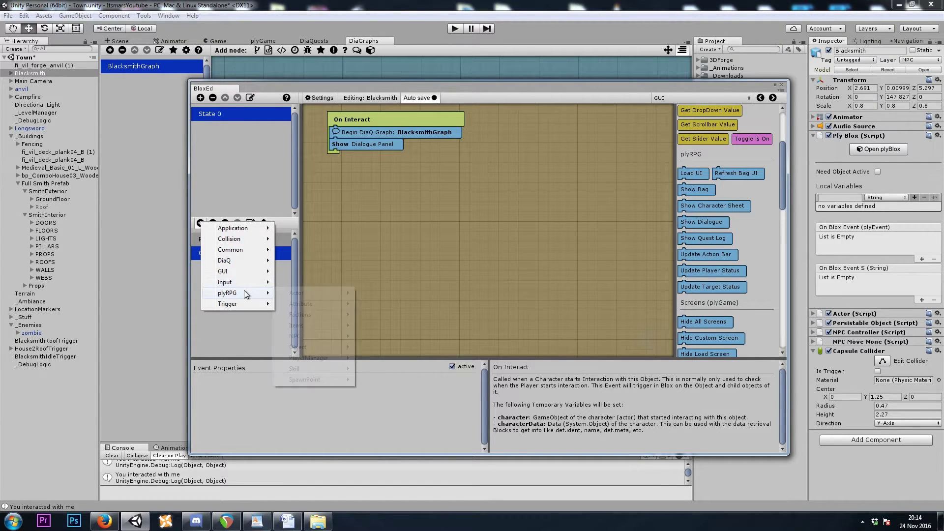
mouse_move(319, 347)
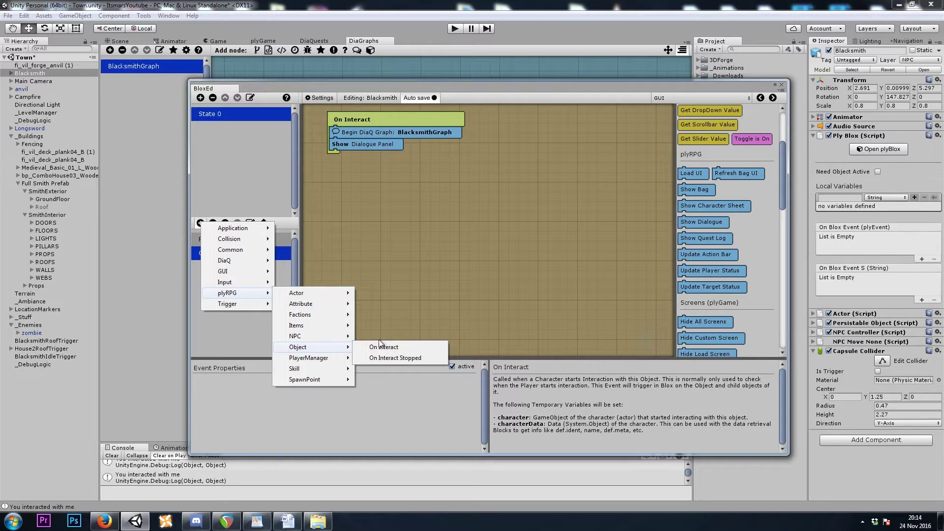
click(399, 359)
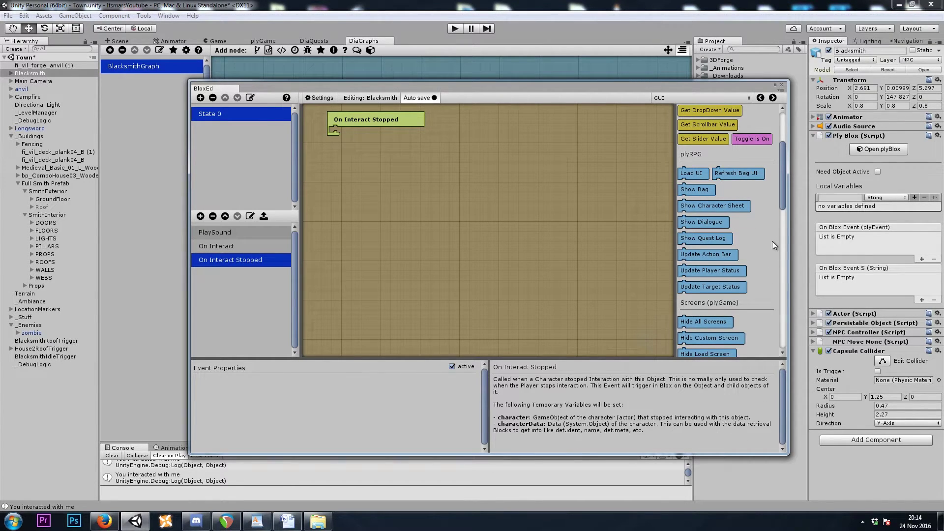
Step: Add a Show Dialogue block to the On Interact Stopped event and set its option to Hide
drag(703, 223, 344, 130)
drag(697, 225, 339, 132)
click(289, 378)
click(302, 400)
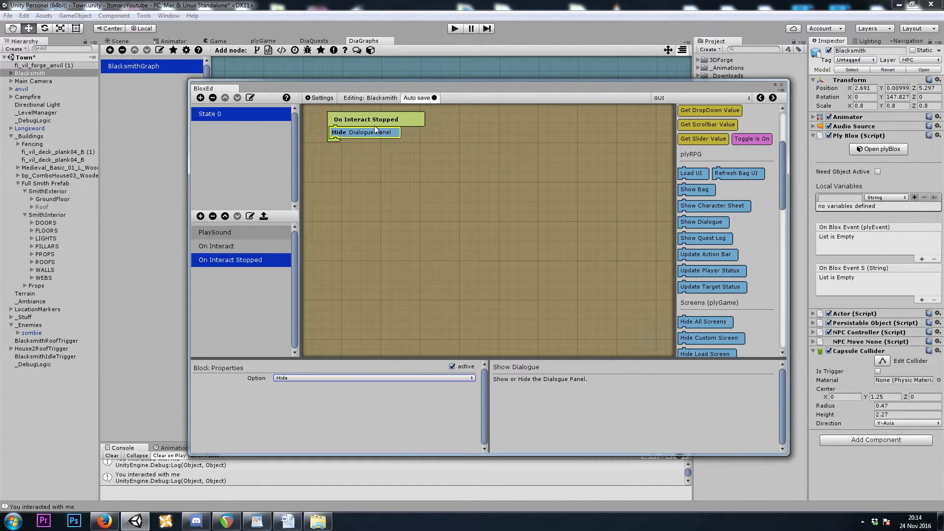
Step: Insert a DiaQ Stop Graph block above the Hide Dialogue Panel block and close the Blox editor
click(676, 100)
click(697, 150)
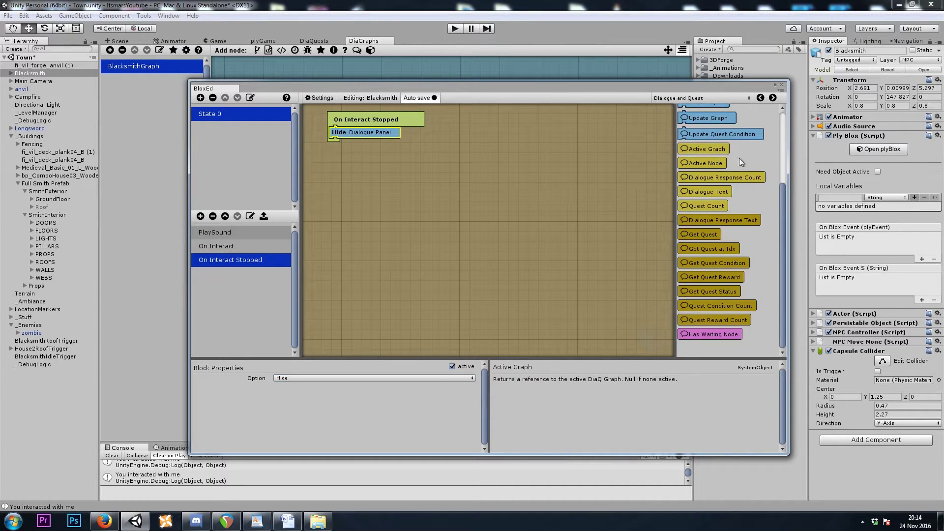
drag(706, 214, 344, 130)
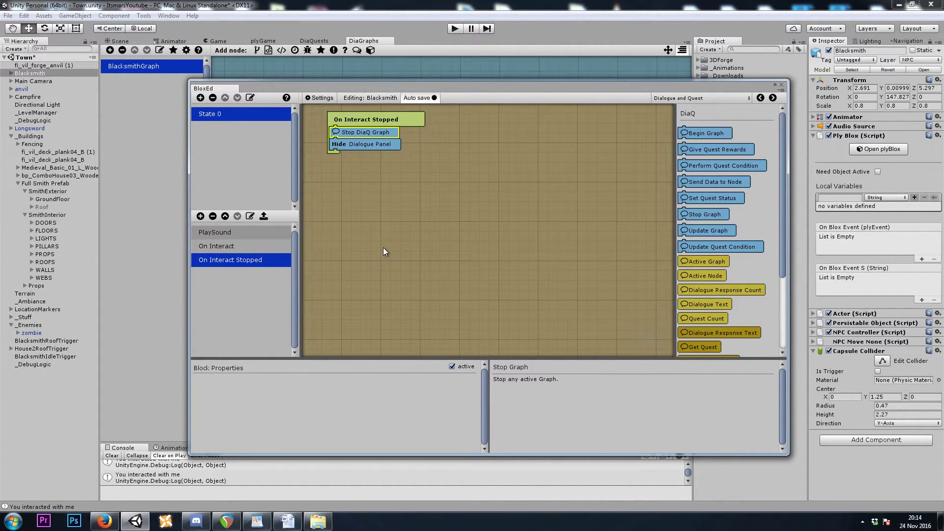
click(393, 194)
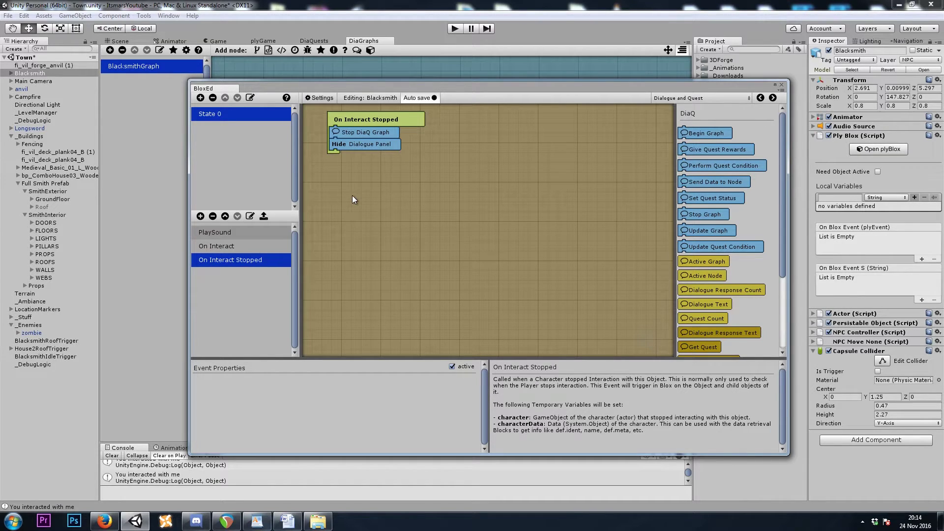
click(783, 86)
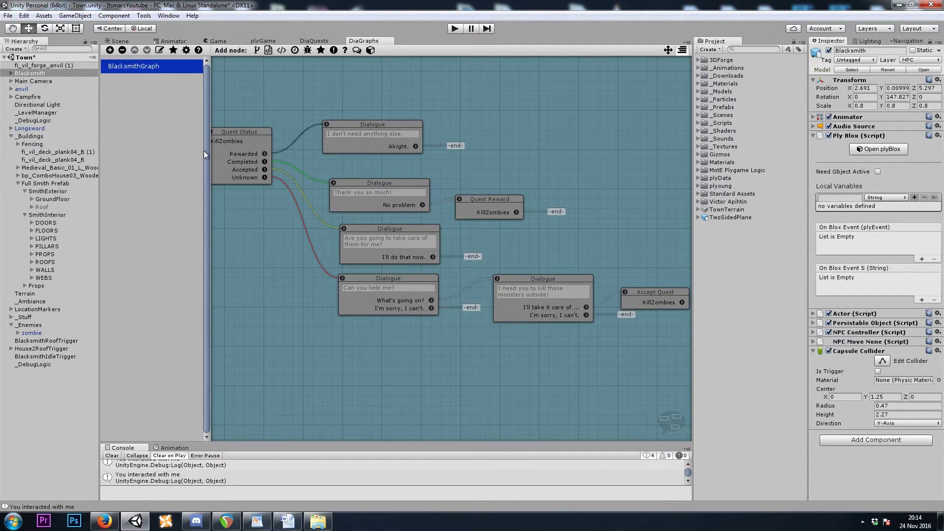
Step: Select the Warrior prefab in the _Prefabs Players folder and open its plyBlox at the Update-Input event
click(210, 119)
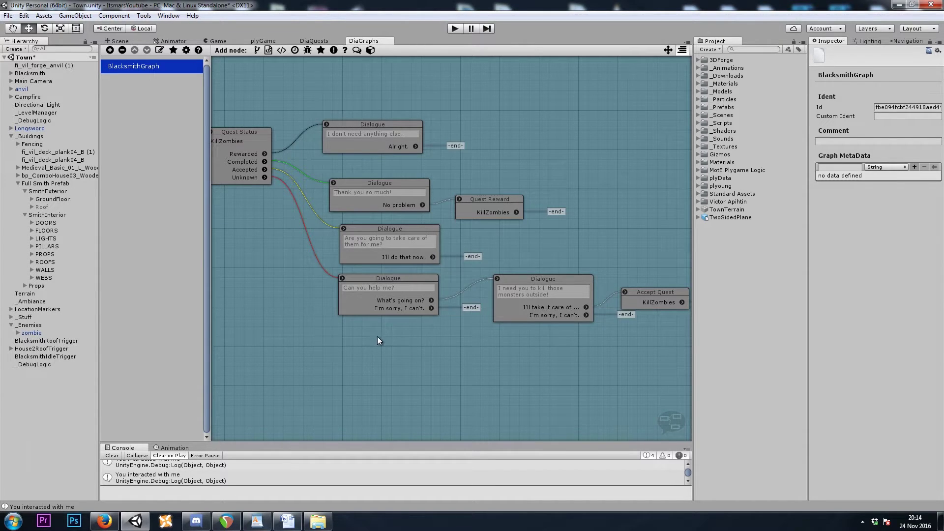
click(28, 365)
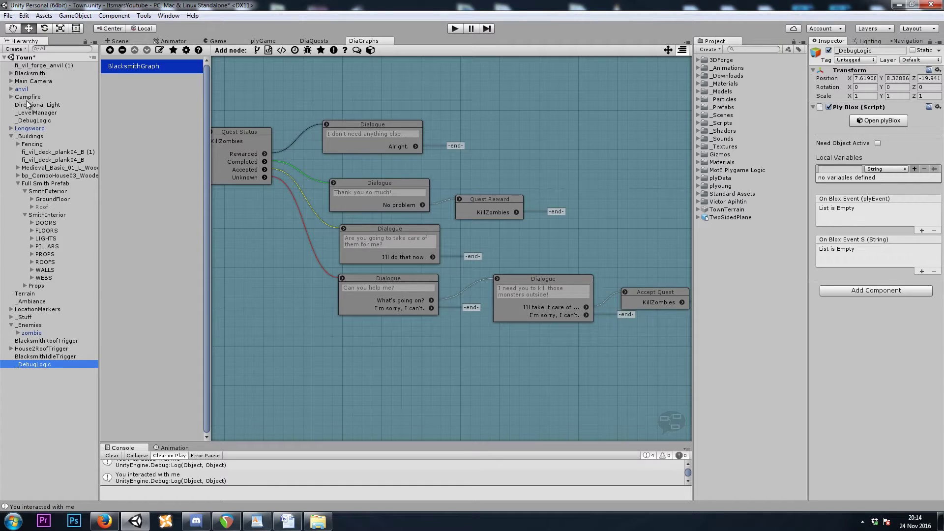
double_click(730, 107)
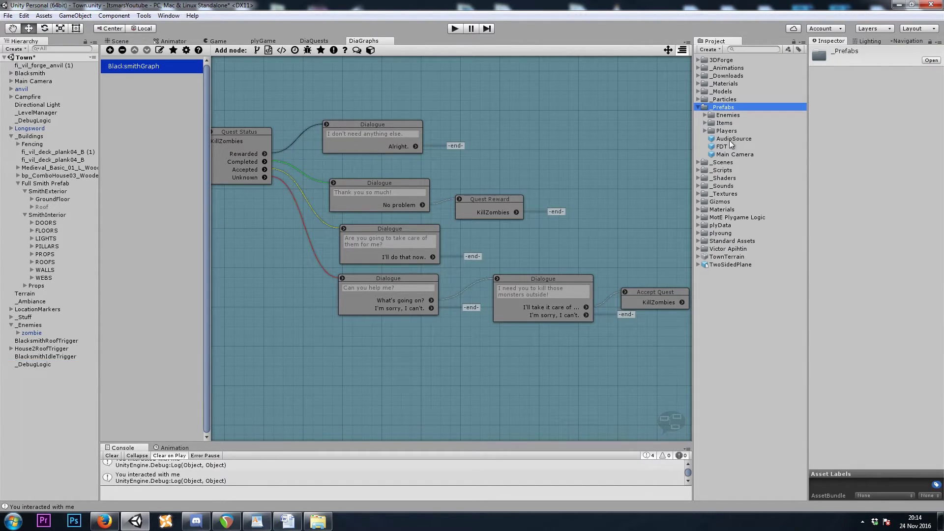
double_click(727, 125)
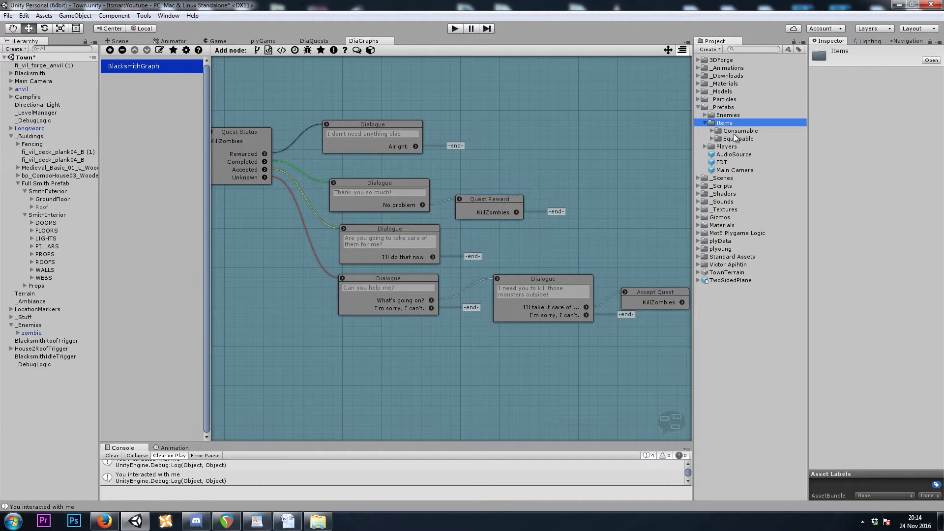
key(Left)
click(733, 135)
click(735, 140)
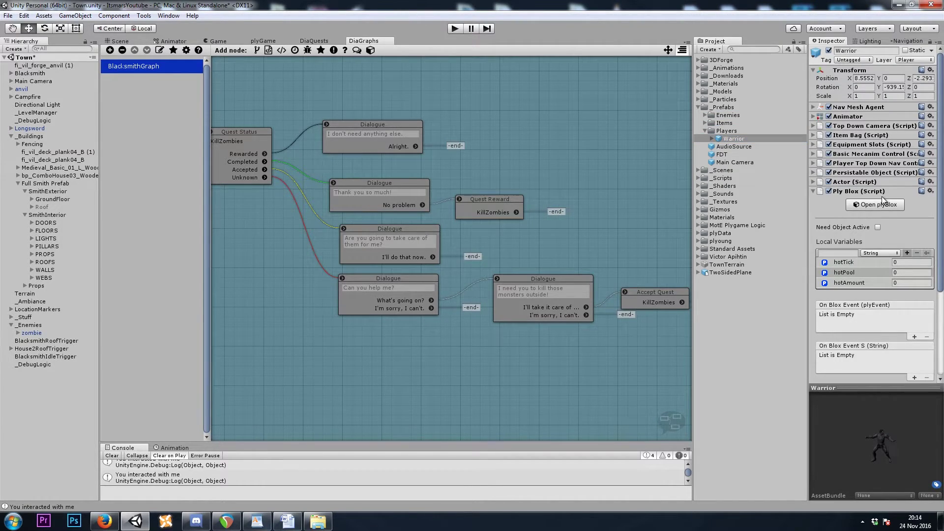
click(872, 205)
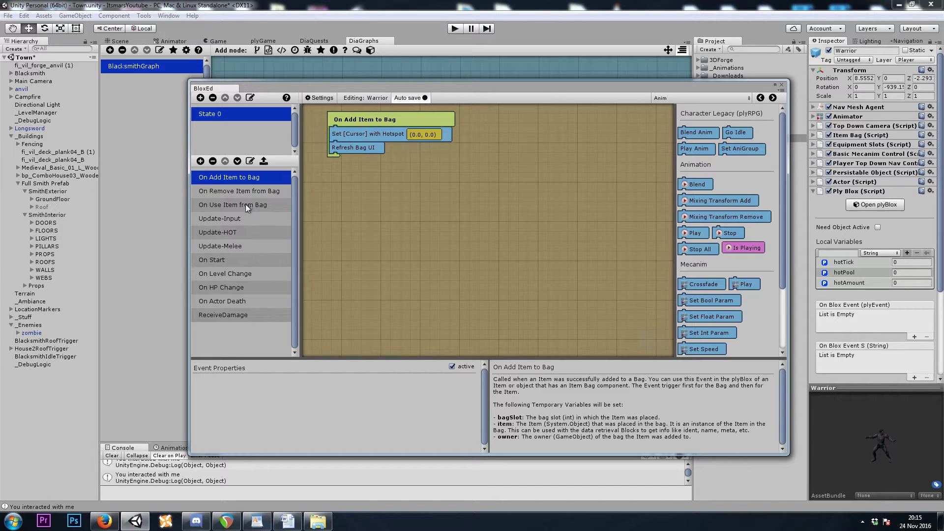
click(247, 219)
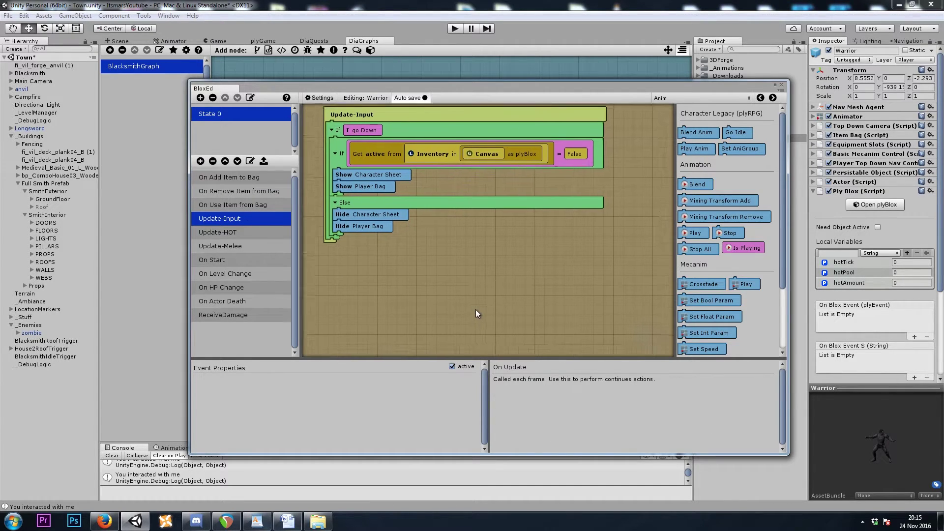
Step: Duplicate the entire "If I go Down" block within the Warrior's Update-Input event
middle_drag(476, 309, 467, 311)
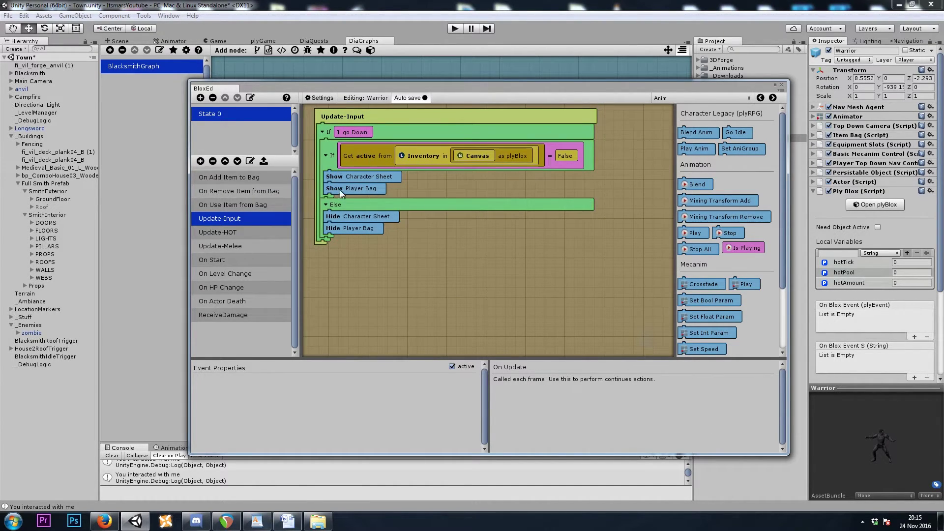
click(375, 180)
click(365, 232)
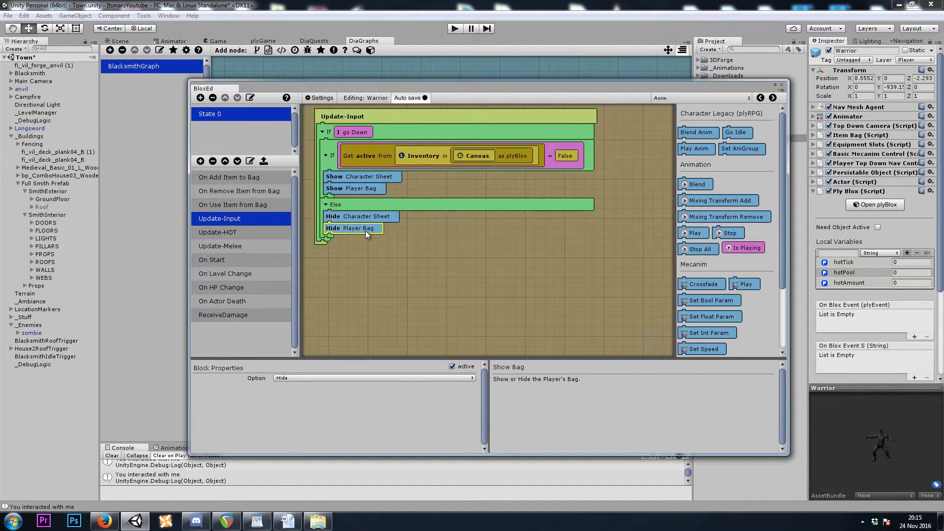
click(391, 129)
middle_drag(423, 297, 433, 277)
key(ctrl+v)
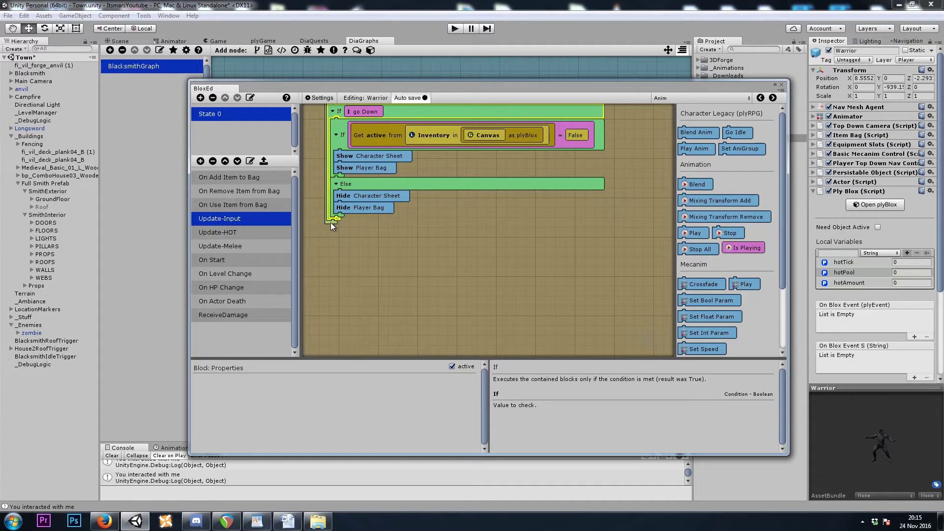
key(ctrl+d)
Step: Set the duplicated If block's key condition to L and rename its Canvas local variable to QuestLog
click(369, 228)
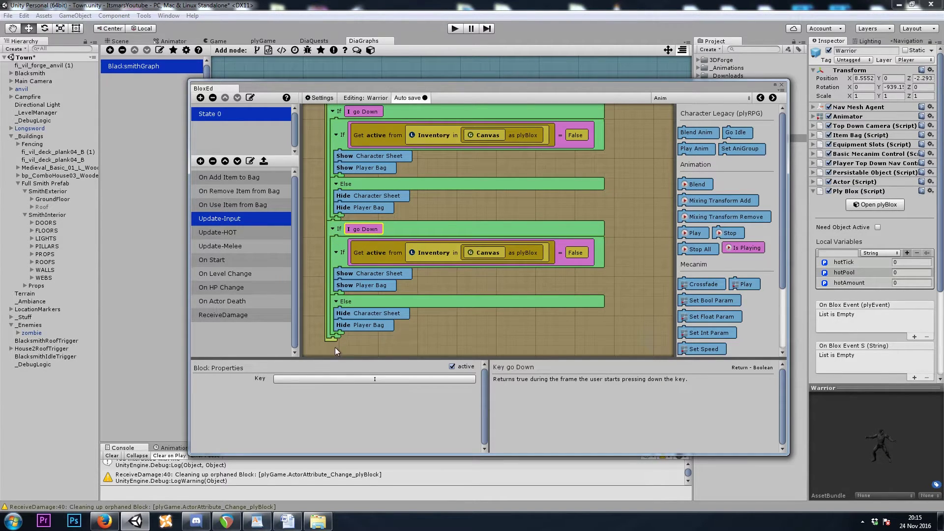
click(337, 380)
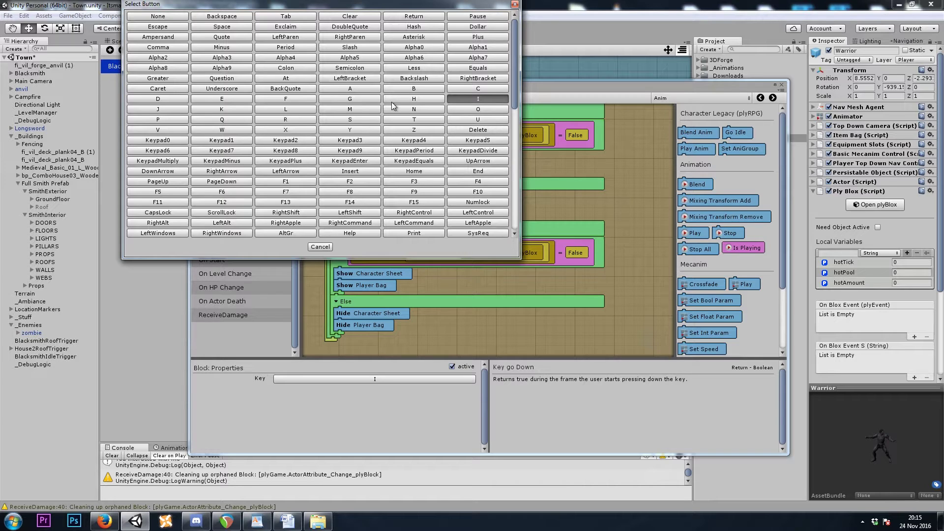
click(286, 110)
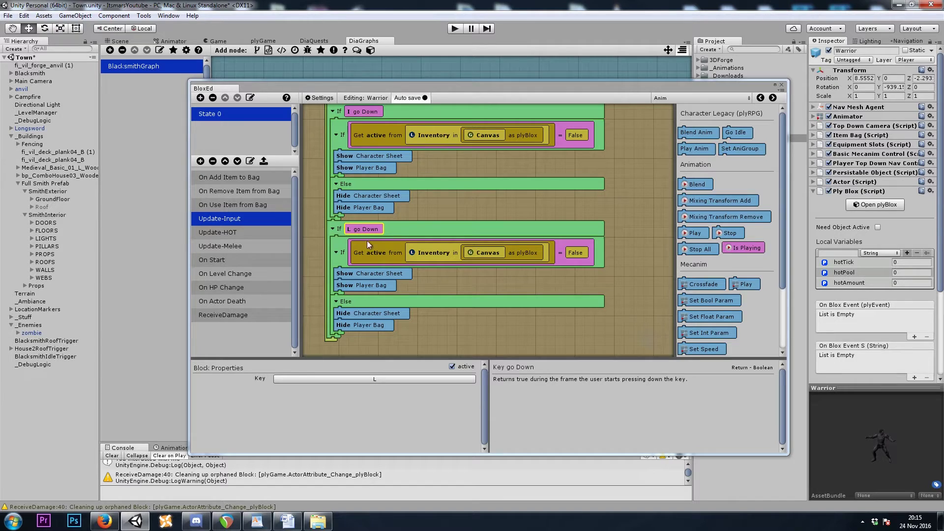
scroll(391, 234, down, 2)
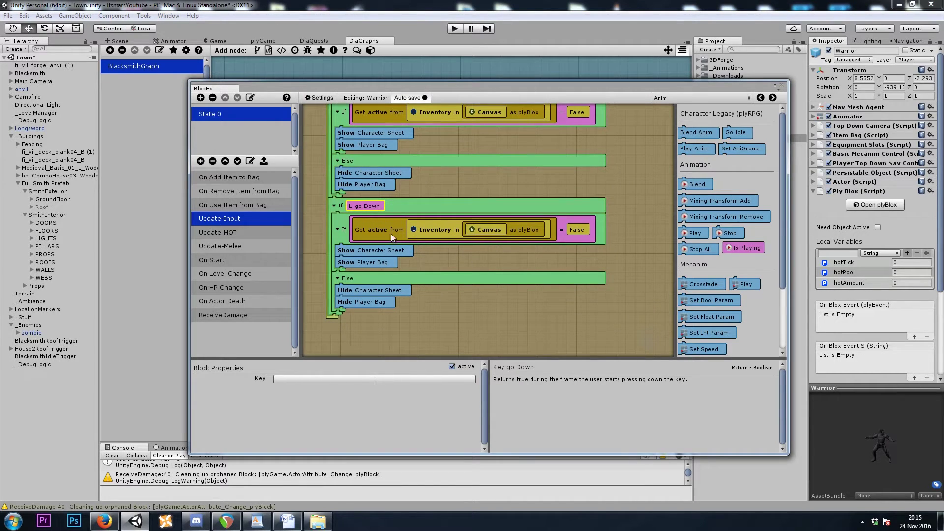
click(434, 229)
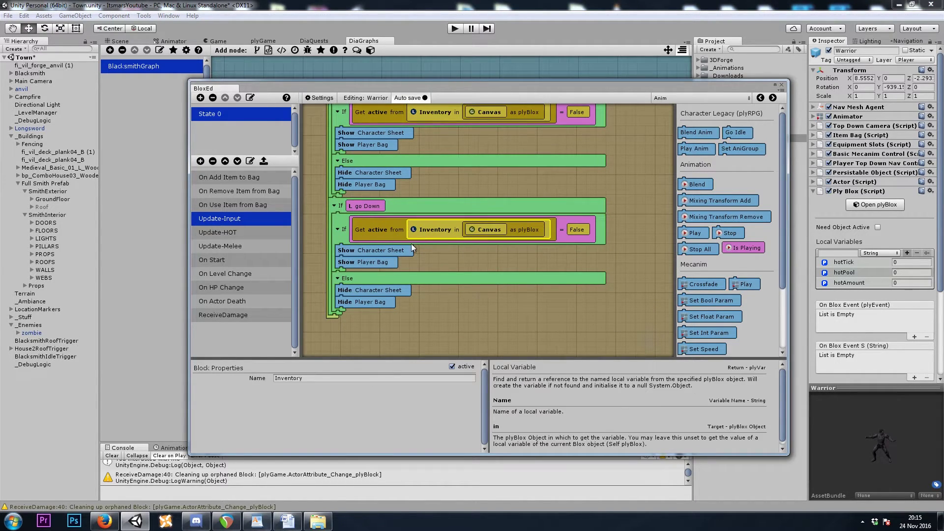
double_click(308, 378)
text(QuestLog)
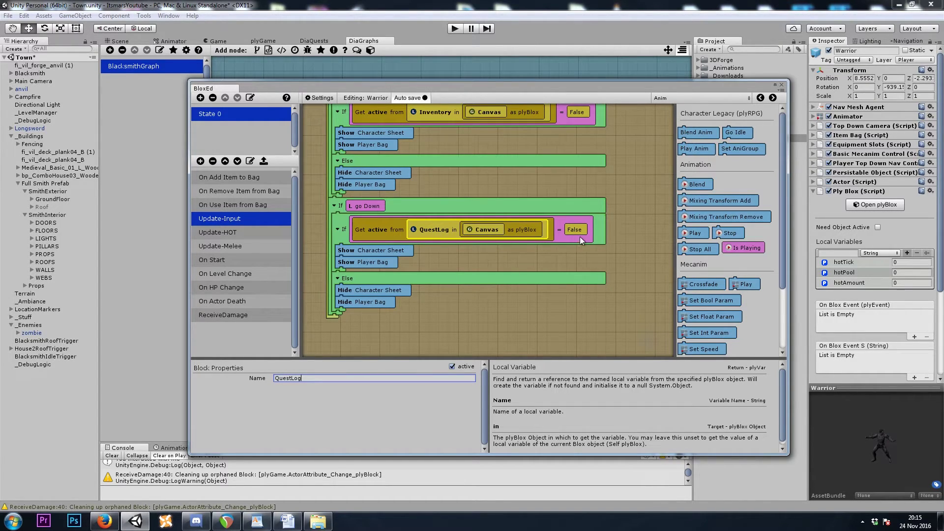
Step: Replace Show Character Sheet and Show Player Bag in the L key's inner If branch with a Show Quest Log block
click(393, 249)
click(682, 99)
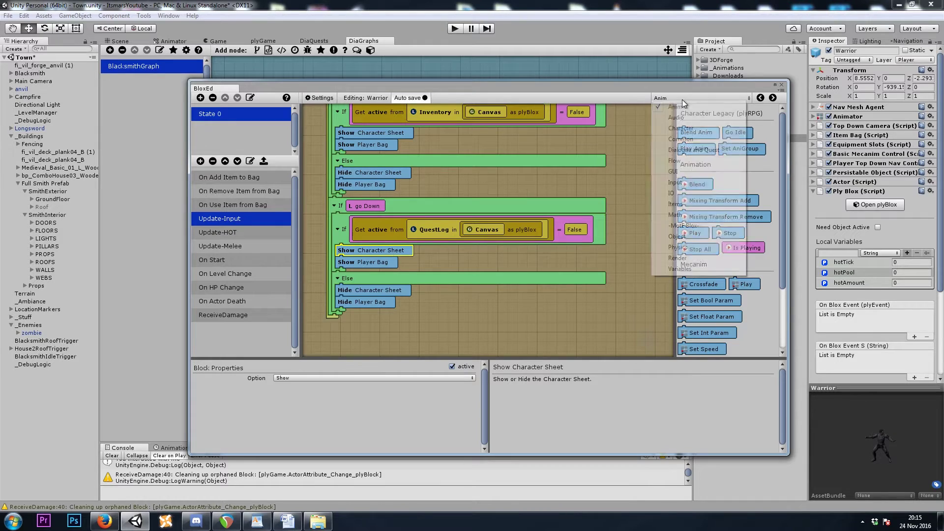
click(685, 173)
scroll(769, 302, down, 3)
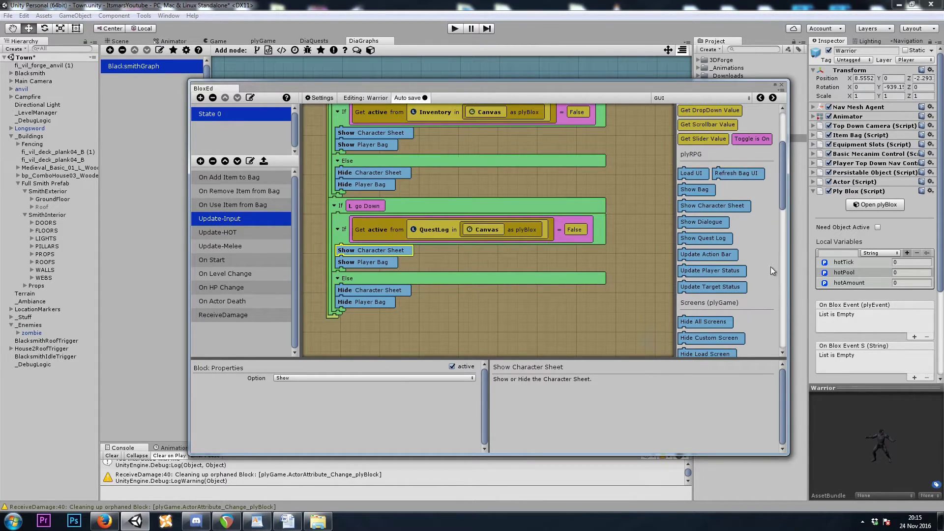
drag(703, 239, 357, 279)
click(358, 260)
key(Delete)
click(364, 263)
key(Delete)
Step: Replace the two Hide blocks in the L key's Else branch with a Show Quest Log block set to Hide
click(367, 253)
click(360, 290)
key(Delete)
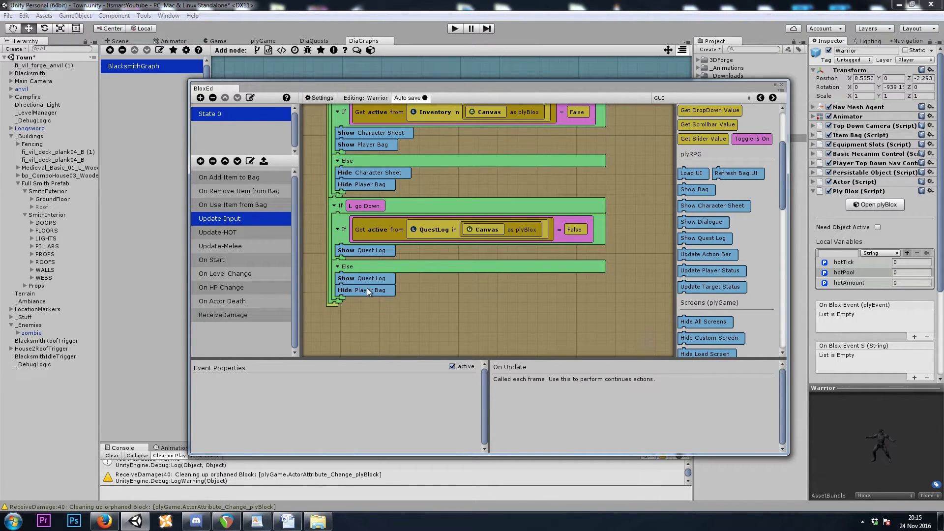
click(367, 288)
key(Delete)
click(367, 279)
click(289, 378)
click(295, 399)
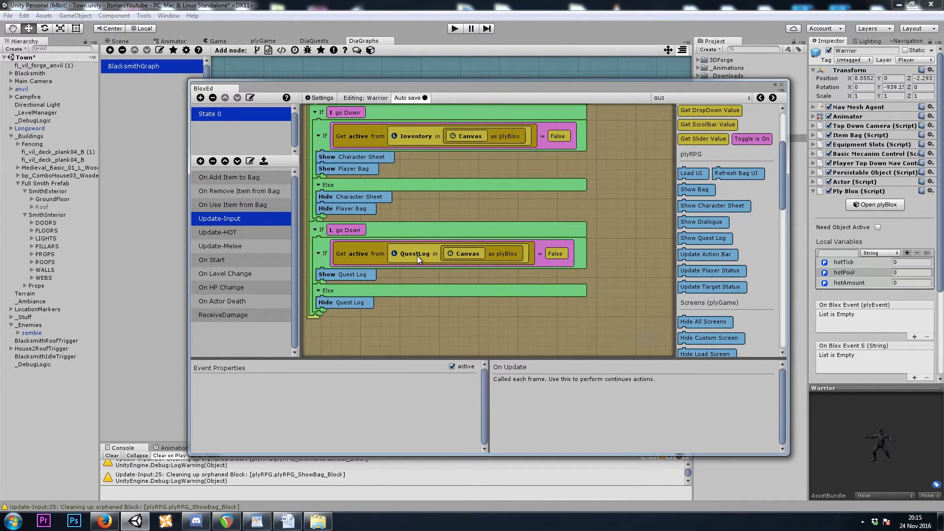
Step: Close the Blox editor, return to the Scene view and save the Town scene
click(413, 255)
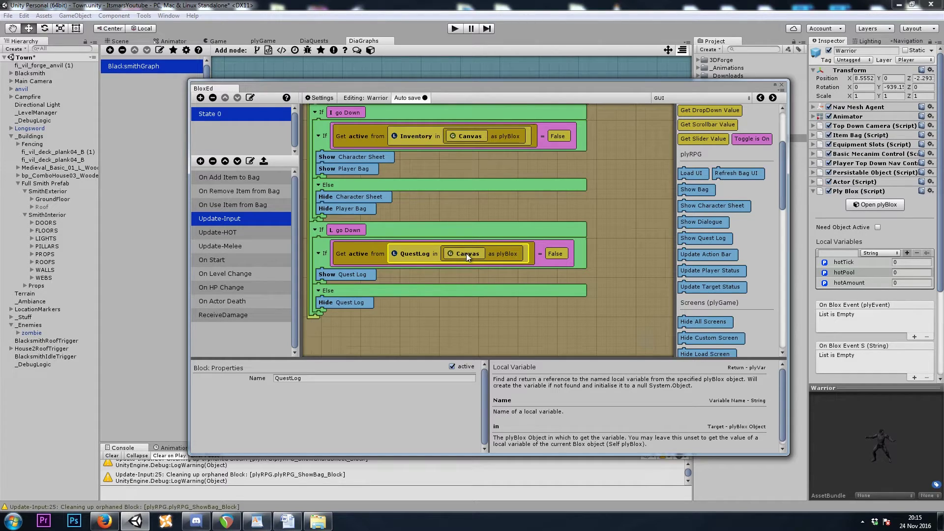
click(782, 84)
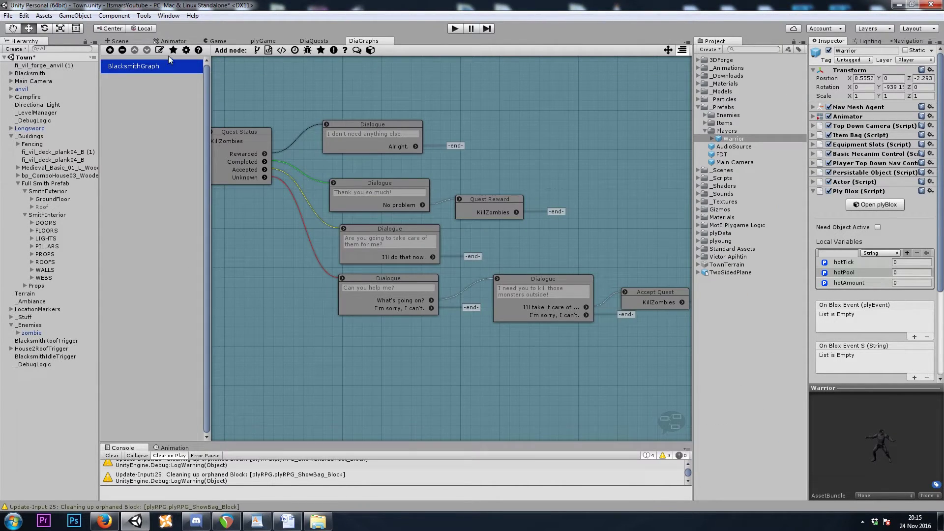
click(117, 40)
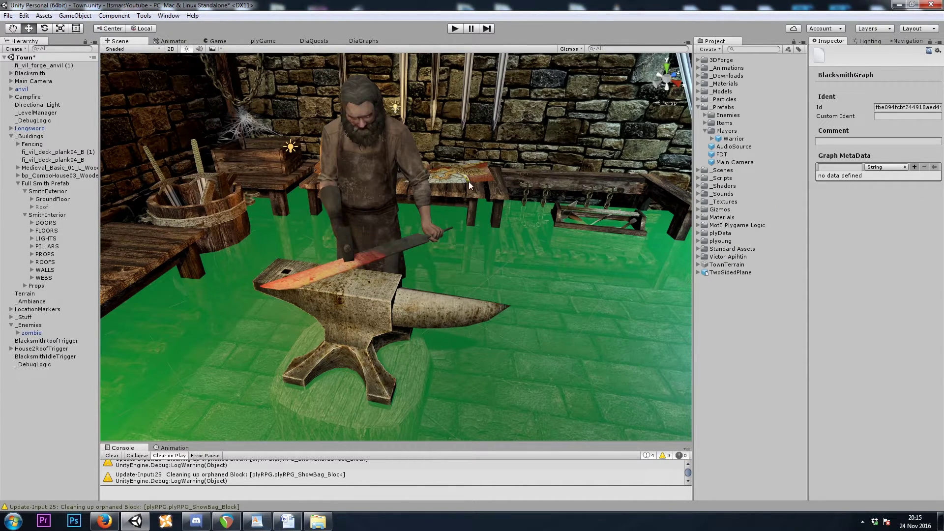
key(ctrl+s)
Step: Examine the smithy's interior walls and the pieces of the ROOFS group under SmithInterior
key(s)
right_drag(468, 181, 451, 198)
alt+drag(451, 197, 308, 241)
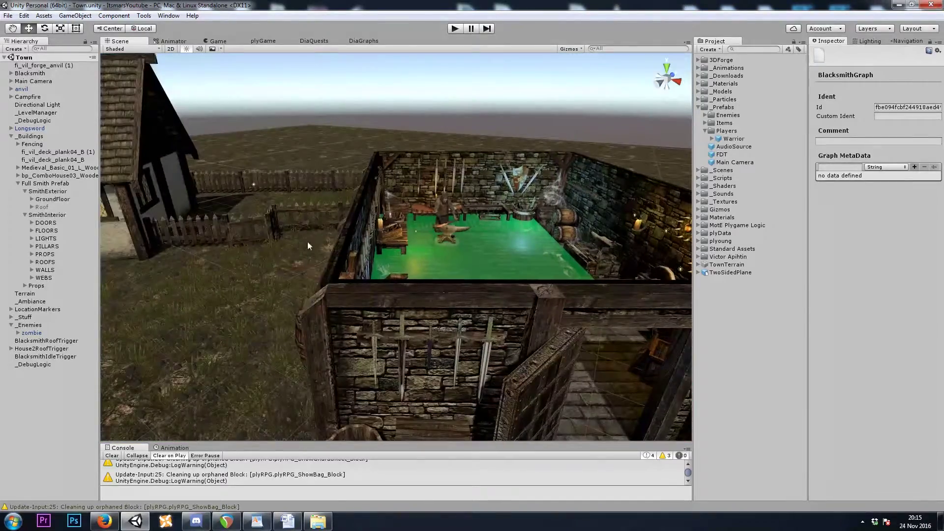
click(341, 256)
click(31, 270)
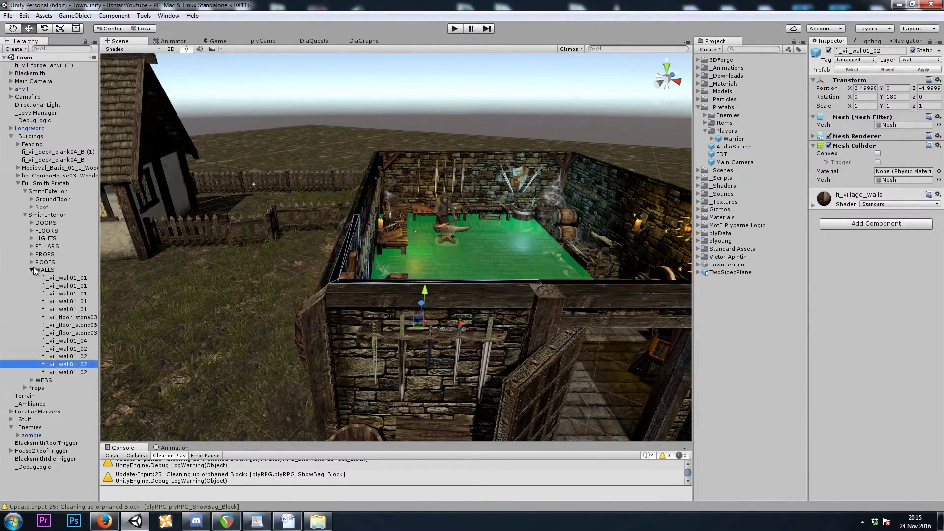
click(37, 262)
click(32, 262)
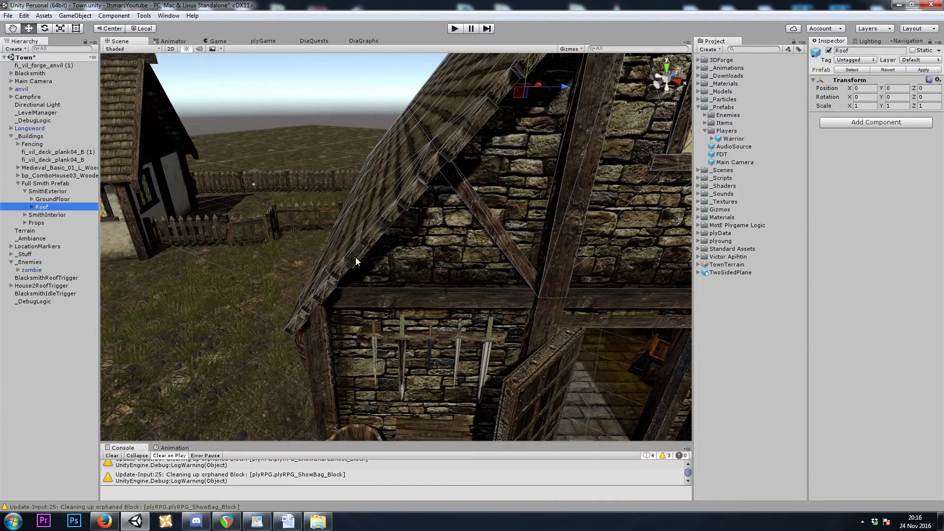
Step: Activate the Roof object under SmithExterior and save the Town scene
key(s)
right_drag(355, 257, 357, 256)
key(s)
right_drag(338, 202, 406, 183)
key(w)
key(s)
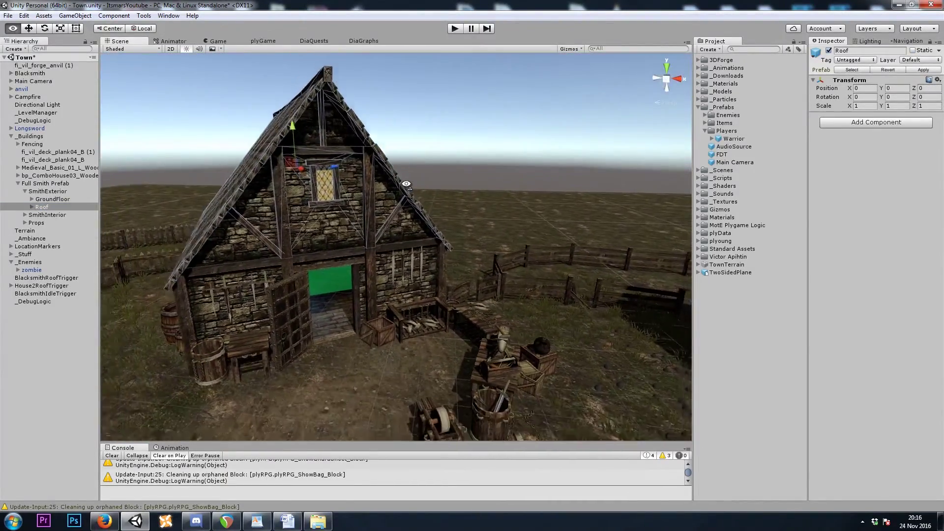
alt+drag(406, 185, 482, 157)
click(482, 157)
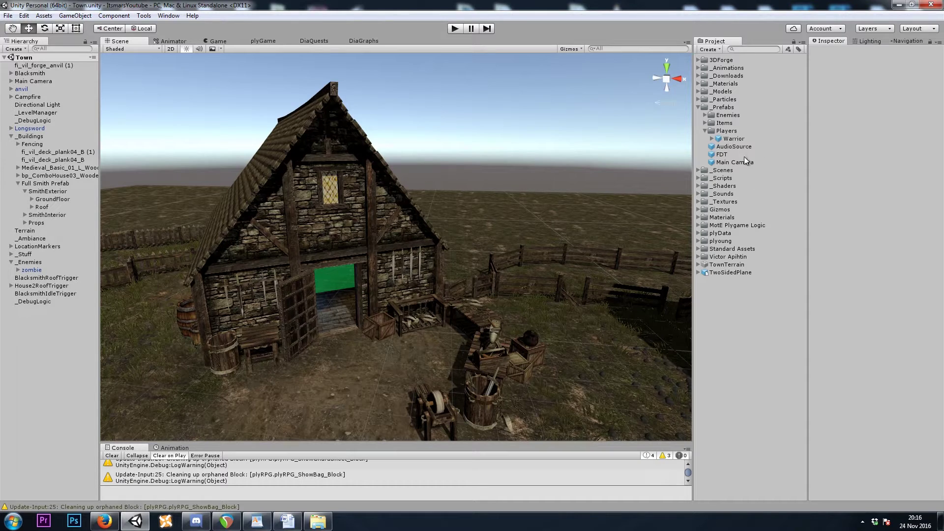
alt+drag(387, 310, 488, 188)
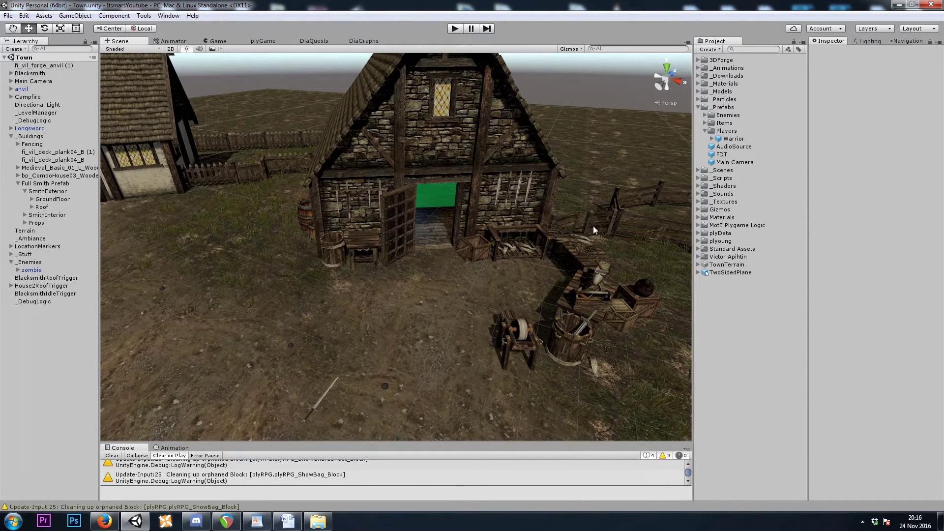
Step: Open the rpg_ui scene from the _Scenes folder and select the RPG_UI object
double_click(725, 108)
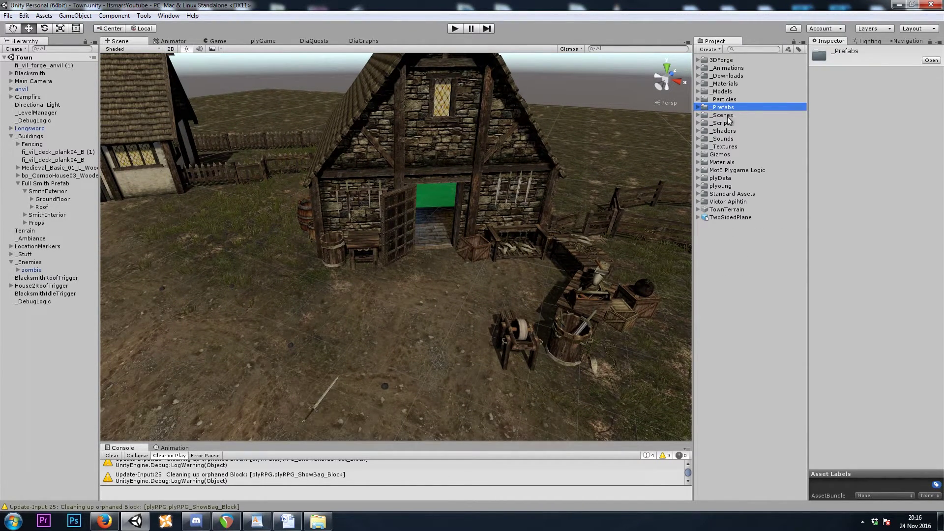
double_click(729, 116)
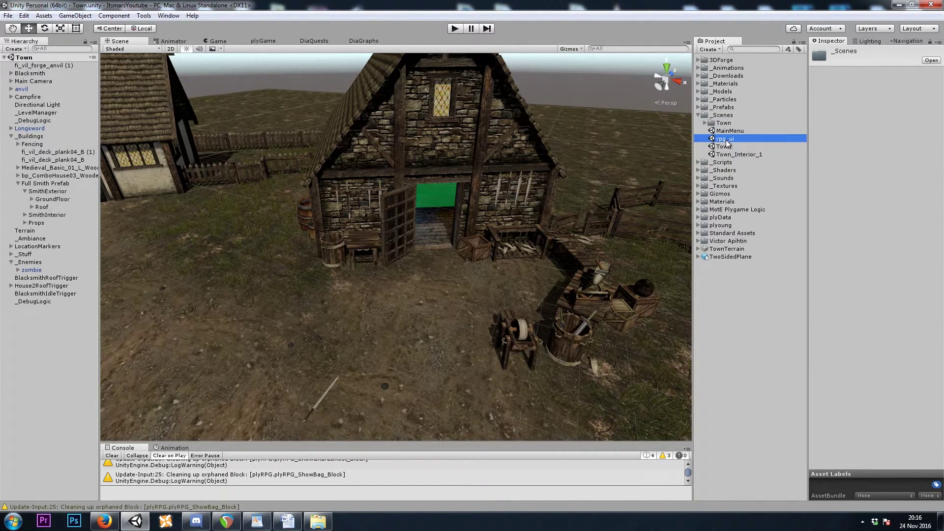
double_click(725, 140)
click(29, 65)
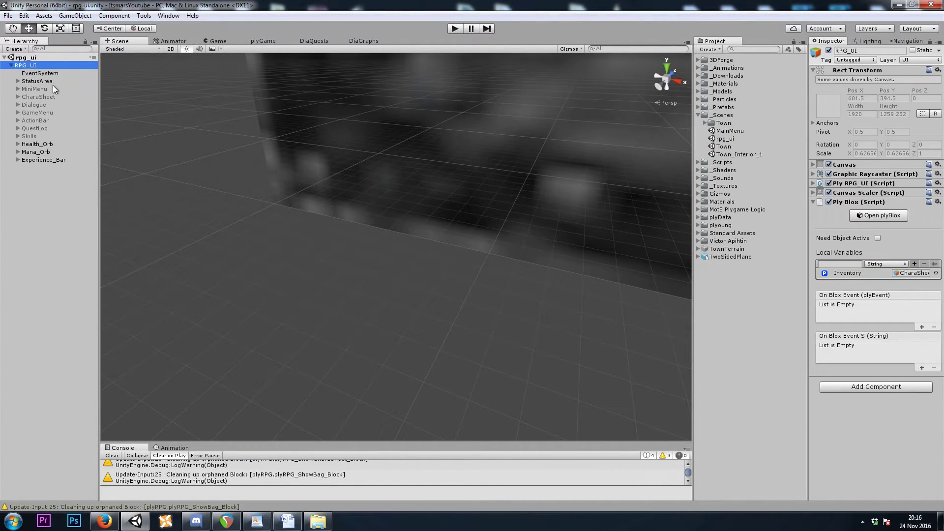
Step: Add a local variable named QuestLog of type Game Object to the RPG_UI plyBlox
click(884, 264)
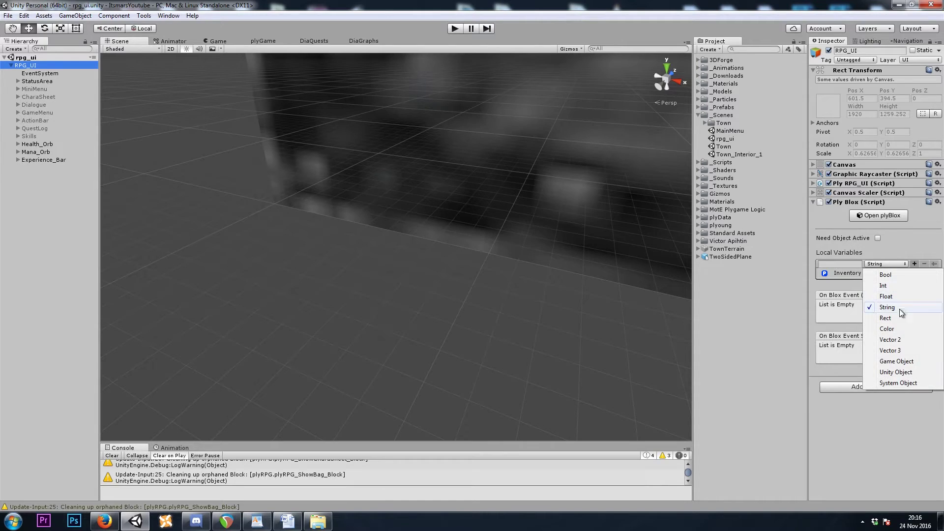
click(896, 362)
click(844, 264)
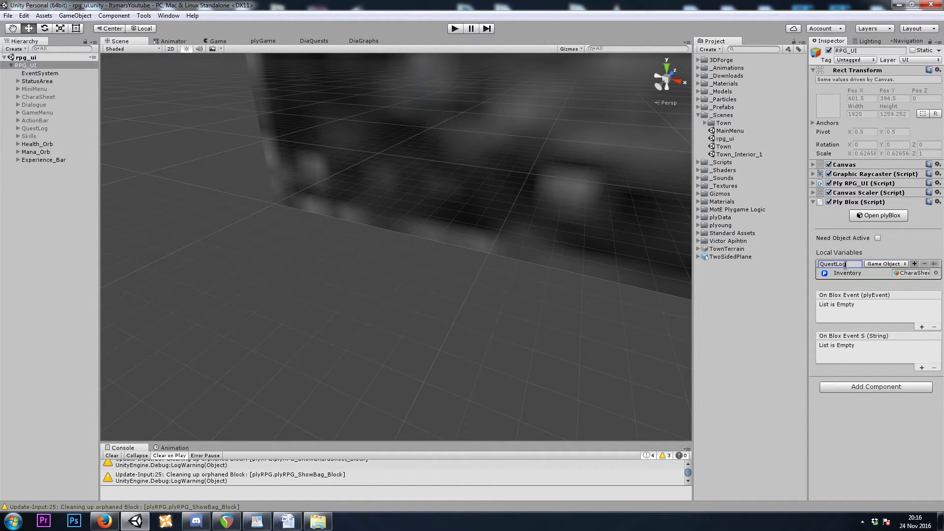
click(915, 264)
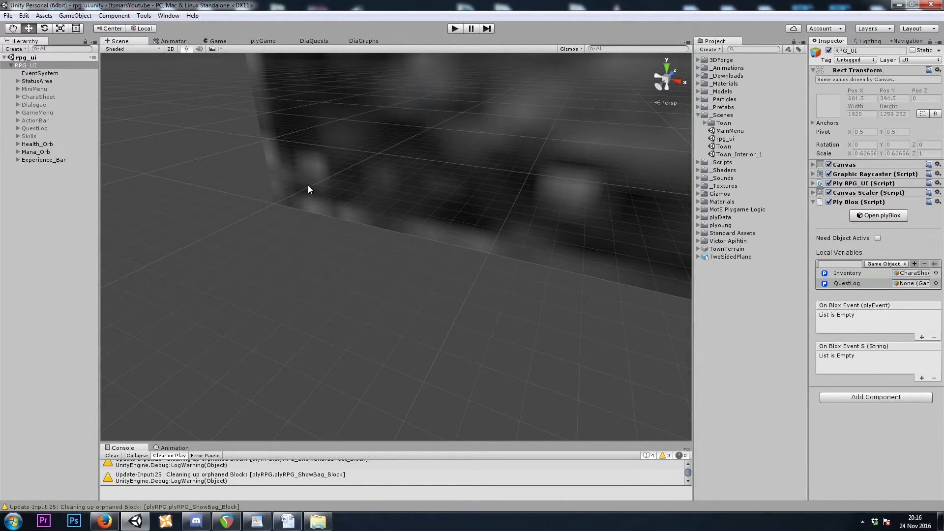
Step: Find the QuestLog panel among RPG_UI's children and assign it to the QuestLog local variable
click(41, 88)
click(46, 97)
click(44, 105)
click(46, 112)
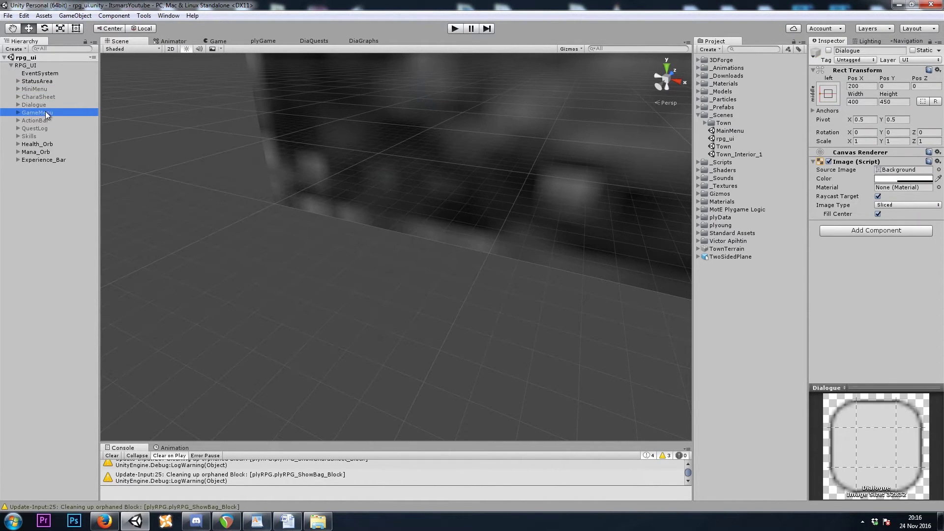
click(49, 121)
click(46, 128)
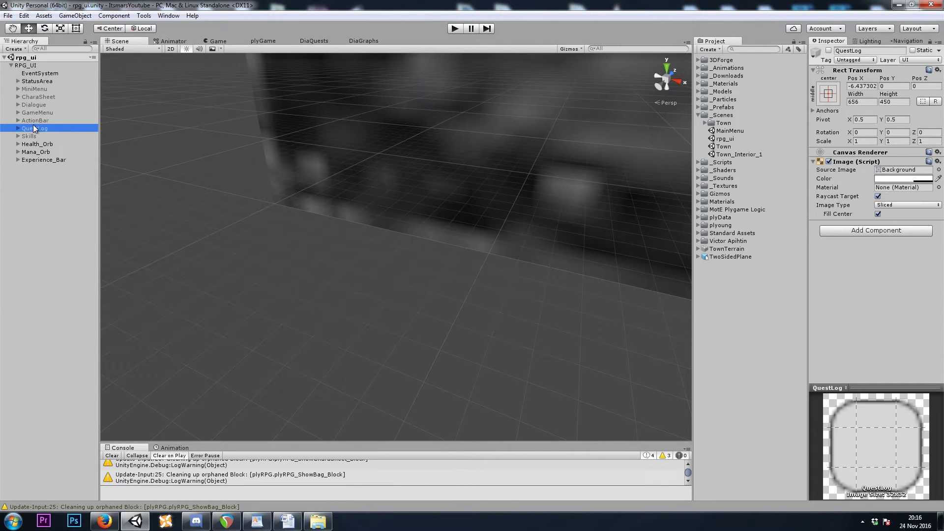
click(29, 66)
drag(38, 130, 910, 284)
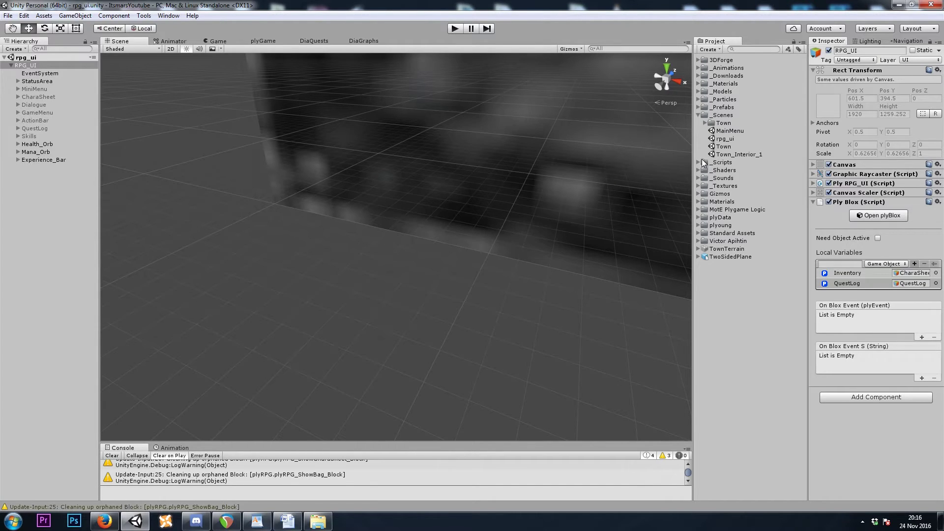
Step: Create and delete a temporary empty GameObject, save the rpg_ui scene and reselect RPG_UI
click(39, 185)
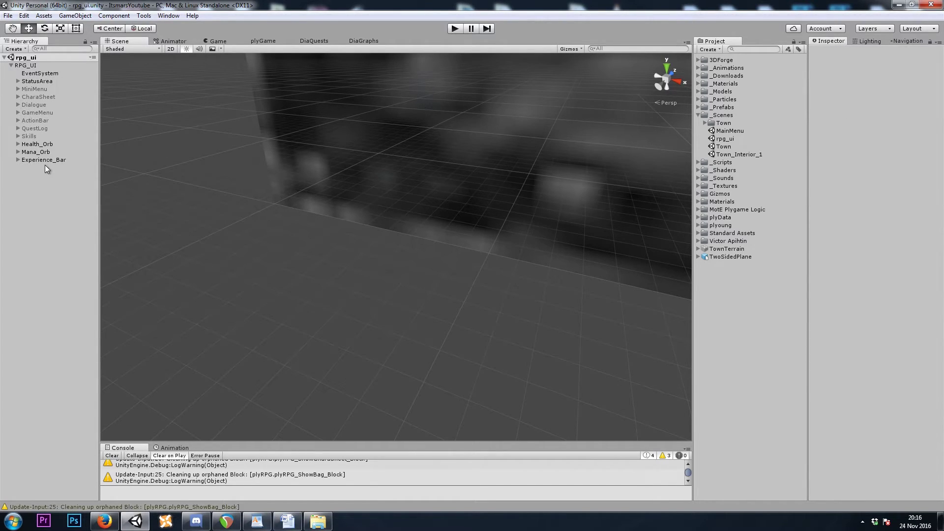
right_click(40, 219)
click(78, 301)
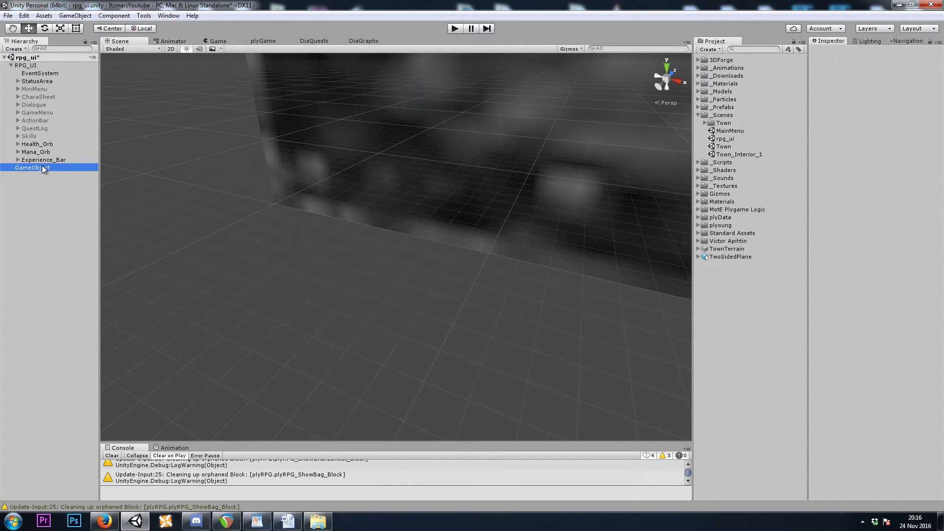
key(Delete)
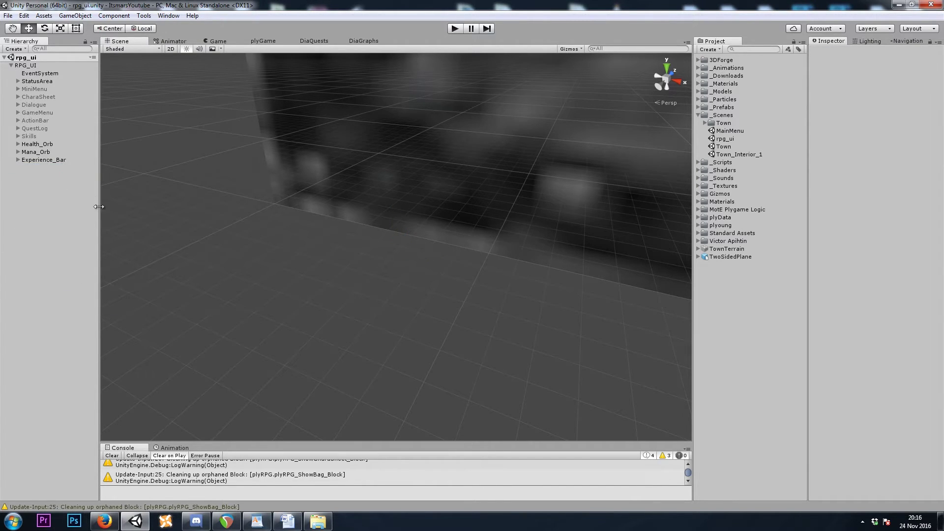
click(27, 65)
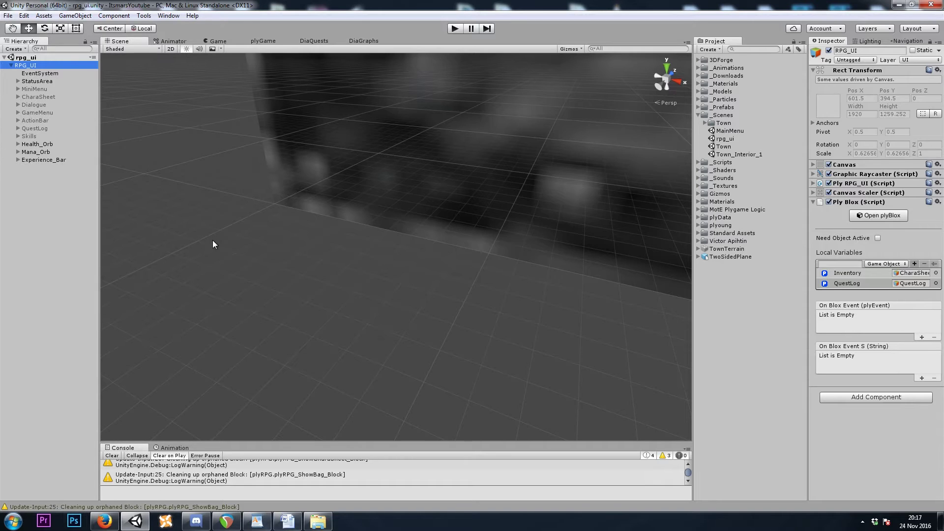
Step: Save the rpg_ui scene and create and delete a temporary empty GameObject beside RPG_UI
click(7, 15)
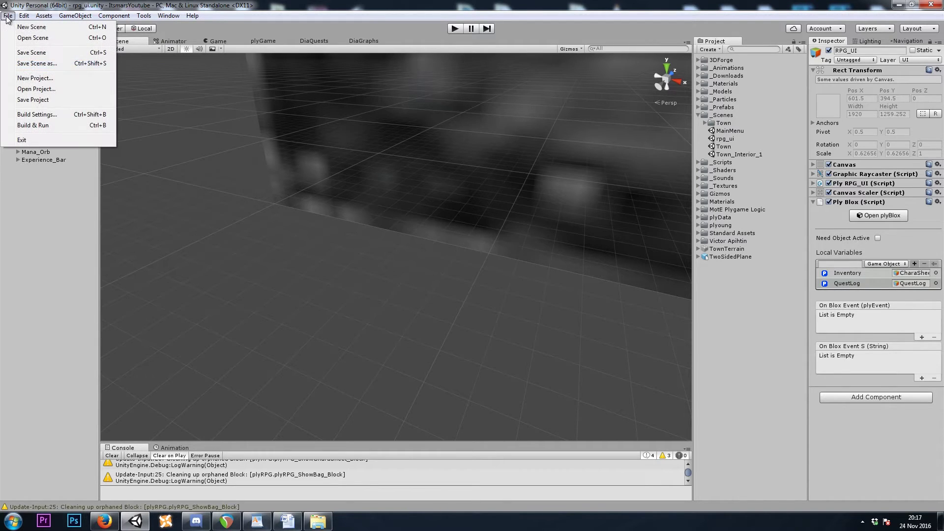
click(53, 54)
click(55, 250)
right_click(27, 183)
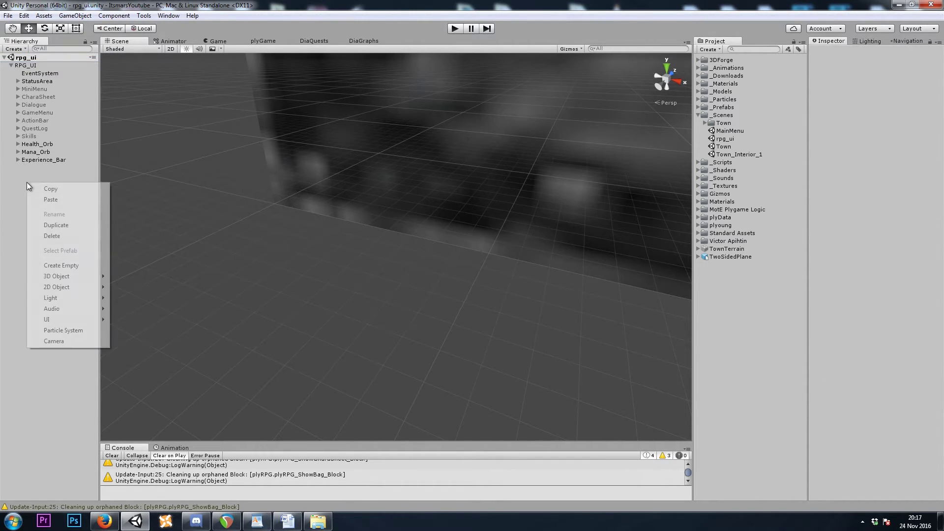
click(64, 266)
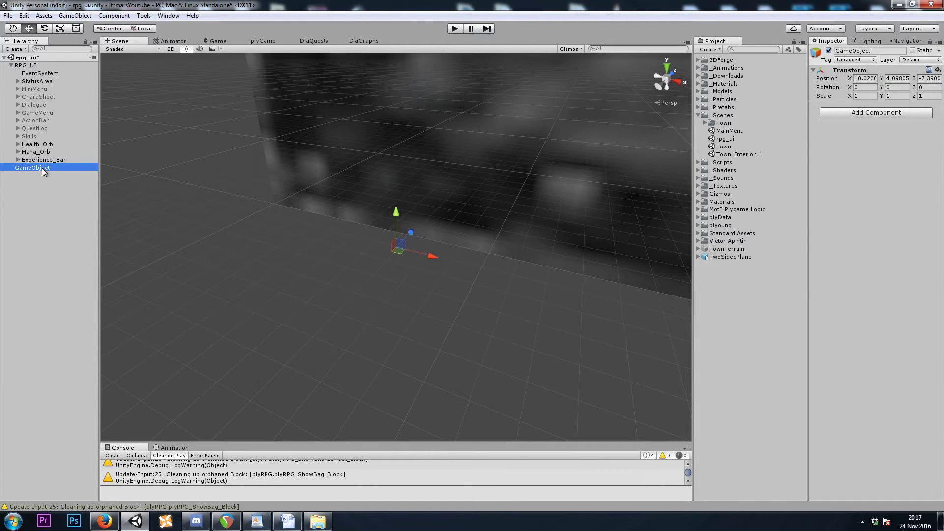
key(Delete)
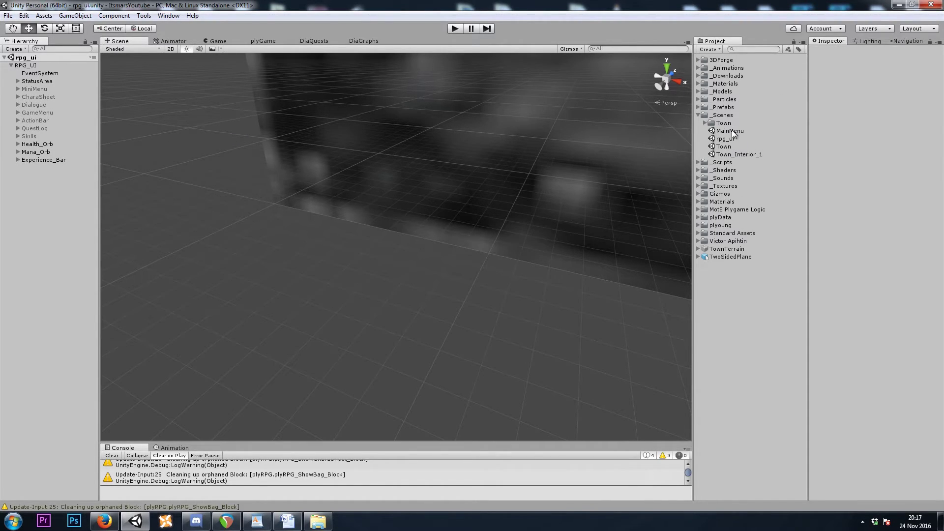
Step: Open the Town scene and copy the ZombiesKilled condition key from the KillZombies quest in DiaQuests
double_click(724, 147)
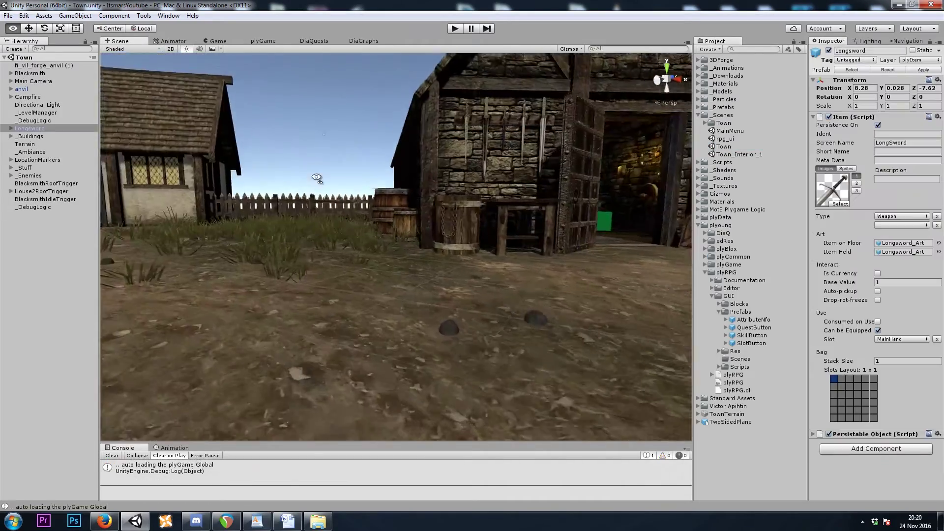
right_drag(317, 177, 304, 235)
click(315, 41)
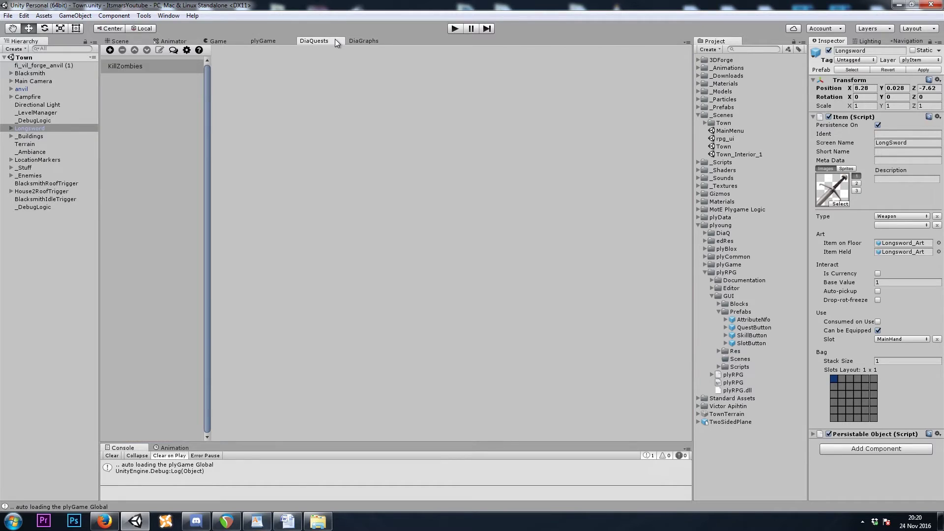
click(137, 66)
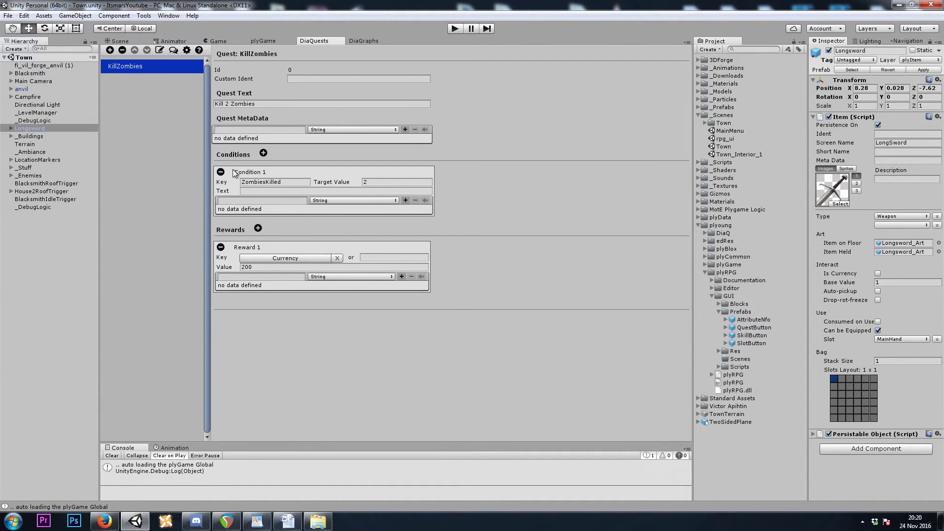
click(268, 181)
click(370, 183)
click(268, 183)
click(375, 181)
click(290, 183)
key(ctrl+c)
Step: Select the zombie near the town fence and open the On Actor Death event in its plyBlox
click(126, 41)
right_drag(334, 153, 231, 181)
key(w)
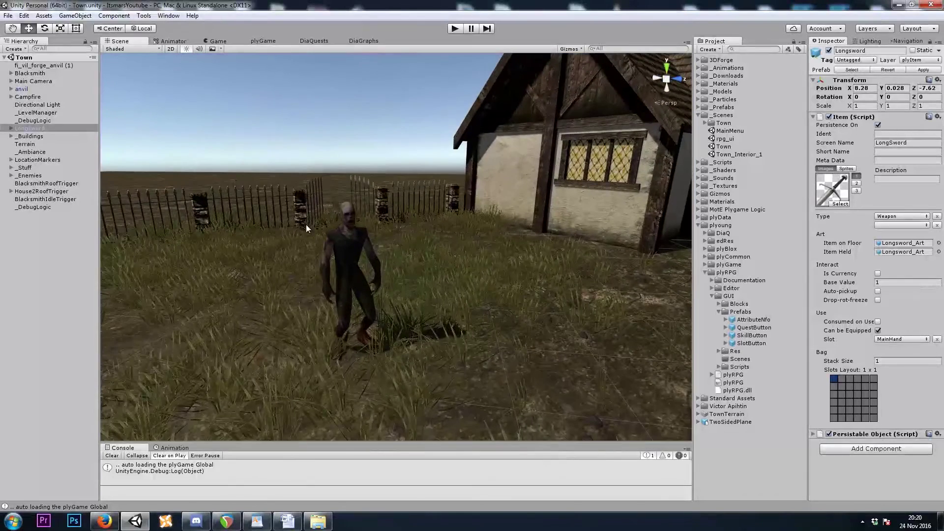
click(344, 253)
click(863, 196)
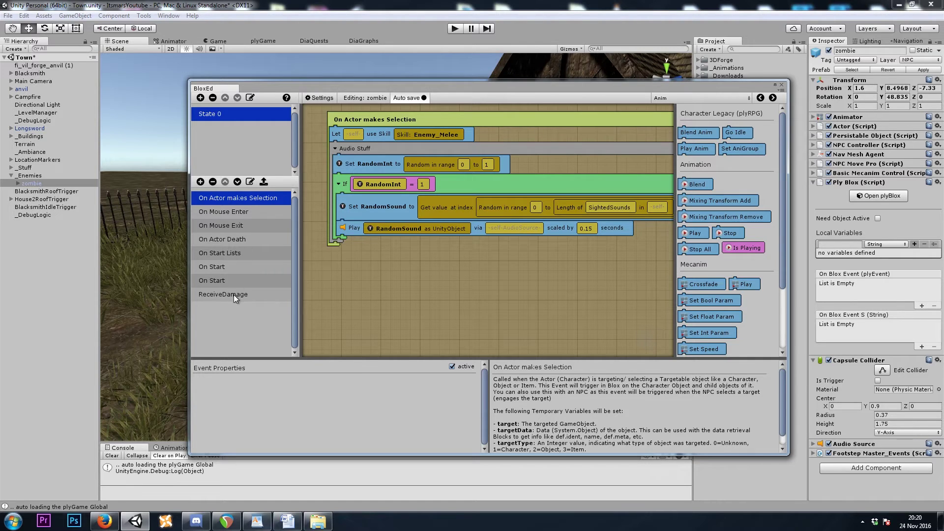
click(238, 238)
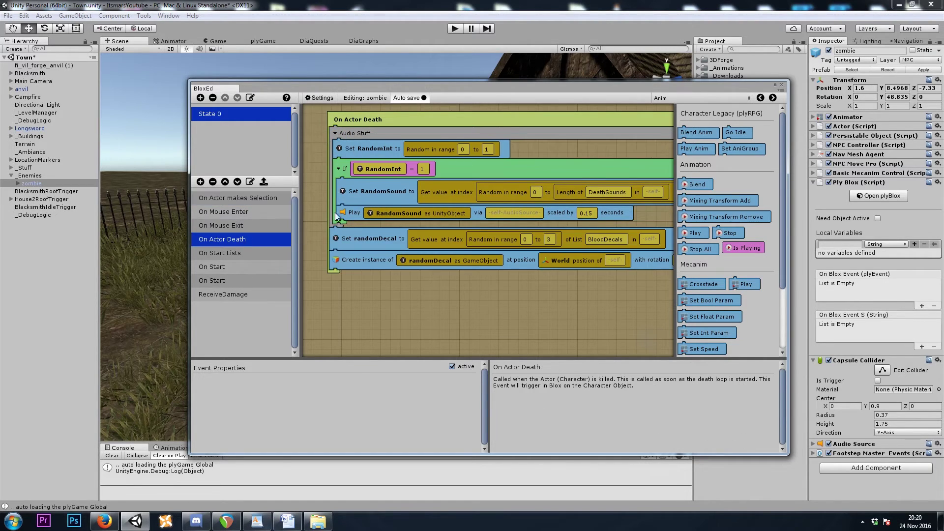
Step: Add a Perform Quest Condition block from Dialogue and Quest as the first block of On Actor Death
click(680, 97)
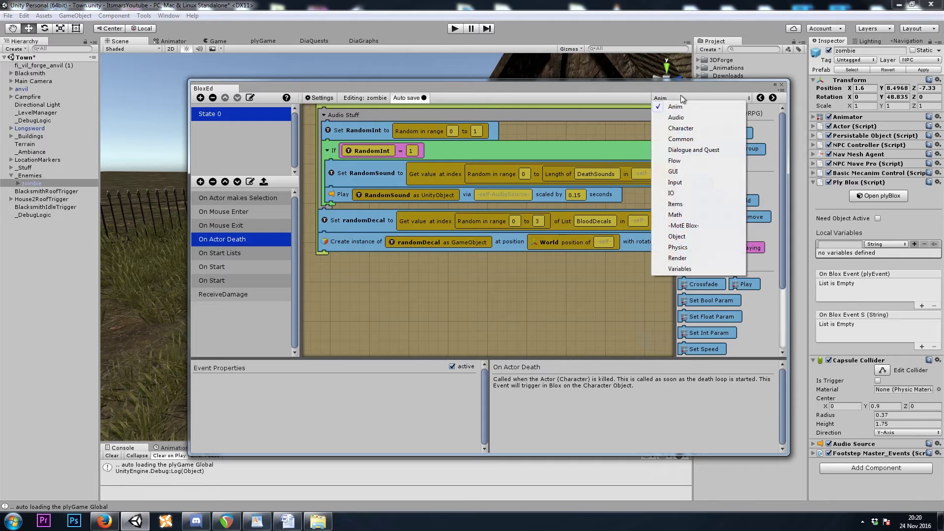
click(702, 149)
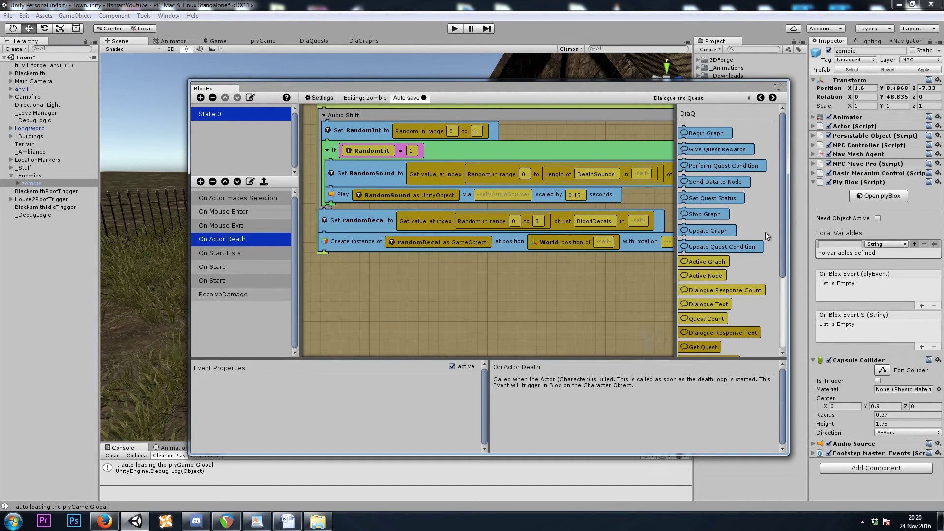
mouse_move(756, 247)
mouse_move(730, 168)
drag(717, 166, 347, 107)
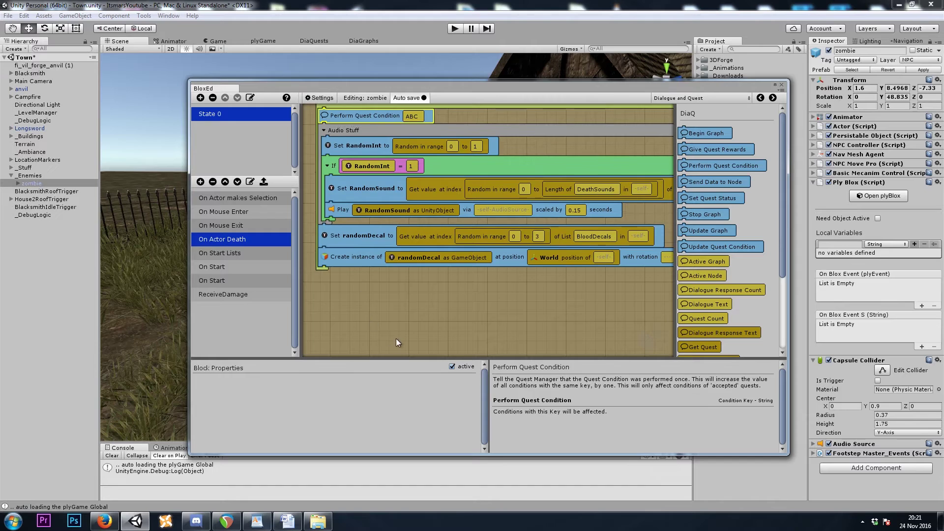
Step: Set the Perform Quest Condition key to ZombiesKilled and close the zombie's Blox editor
middle_drag(396, 334, 394, 354)
click(404, 138)
click(290, 377)
key(ctrl+v)
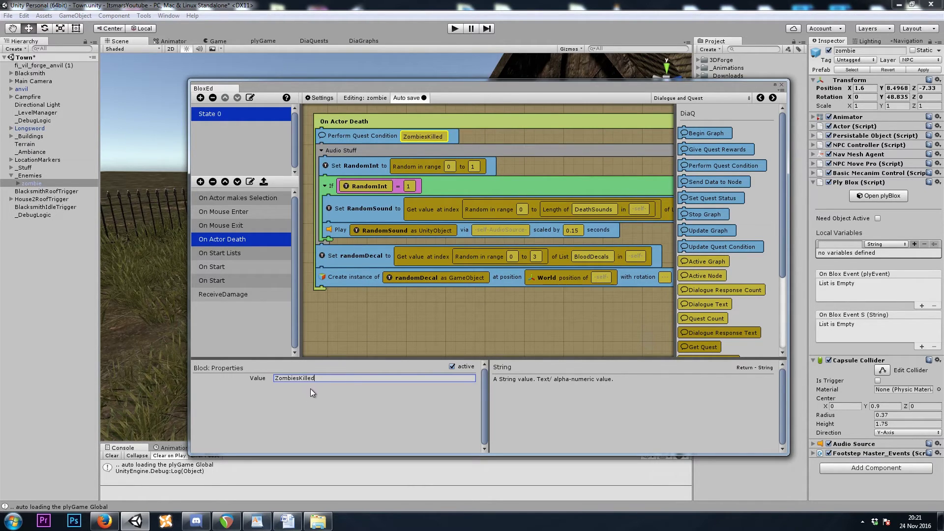
middle_drag(476, 126, 482, 162)
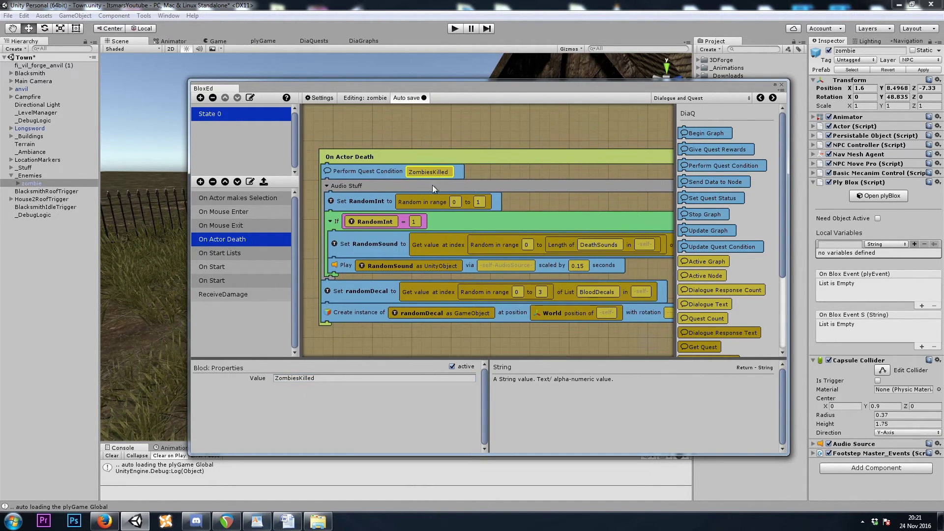
click(782, 84)
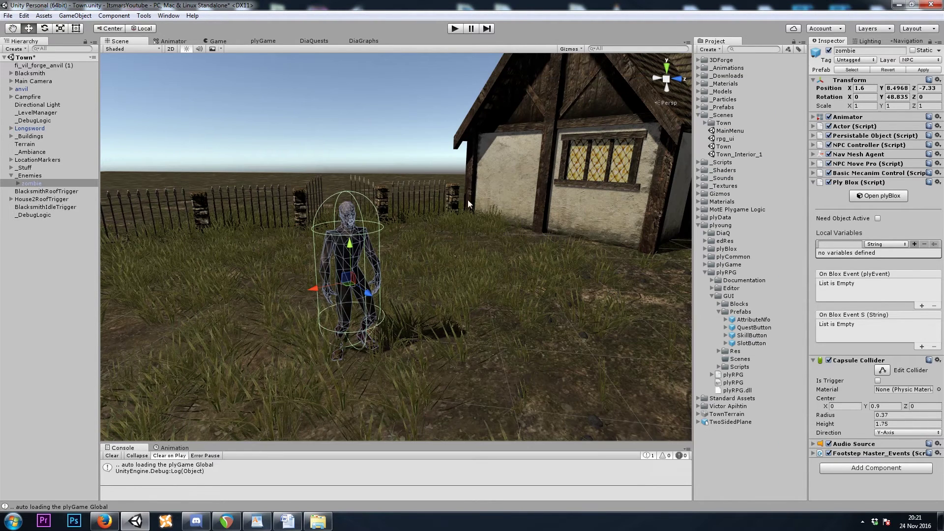
Step: Apply the zombie's changes to its prefab, place a duplicate beside it, apply that too and save the Town scene
click(38, 185)
click(924, 70)
key(ctrl+d)
drag(344, 286, 206, 282)
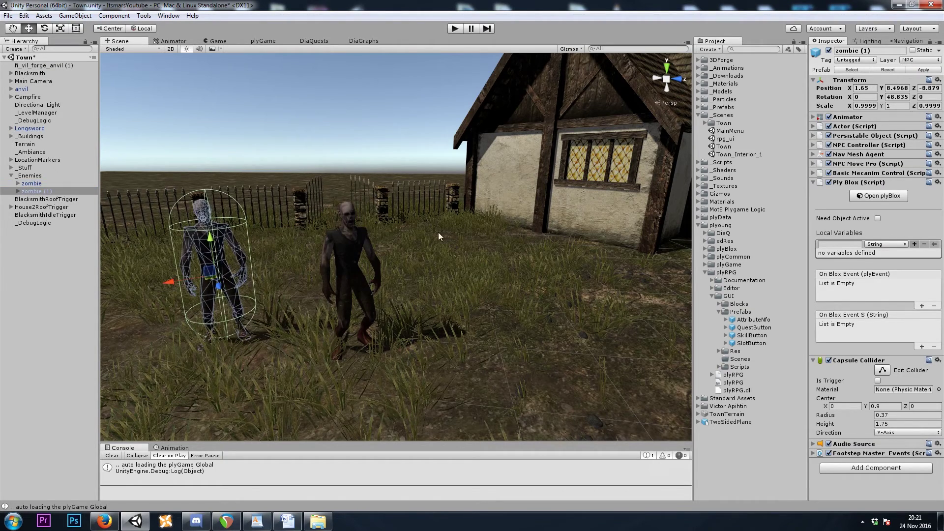
click(923, 70)
key(ctrl+s)
Step: Play the Town scene, move the Warrior towards the smithy and test toggling the quest log, bag and character windows
right_drag(302, 145, 511, 172)
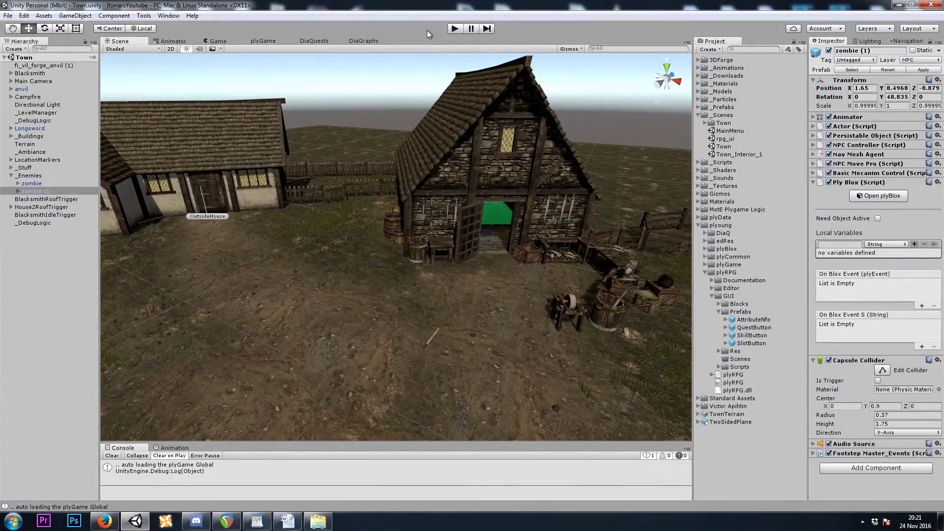
click(460, 28)
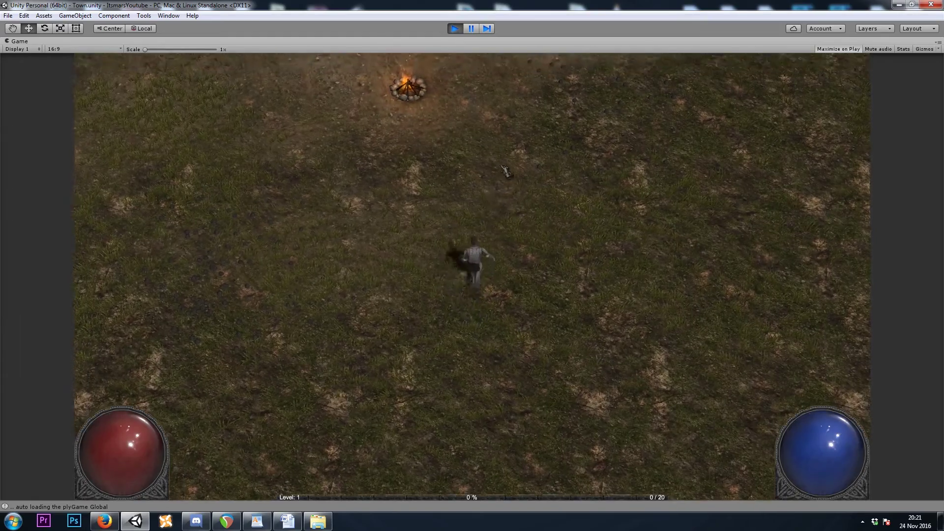
drag(502, 166, 656, 240)
key(l)
key(l)
key(i)
key(c)
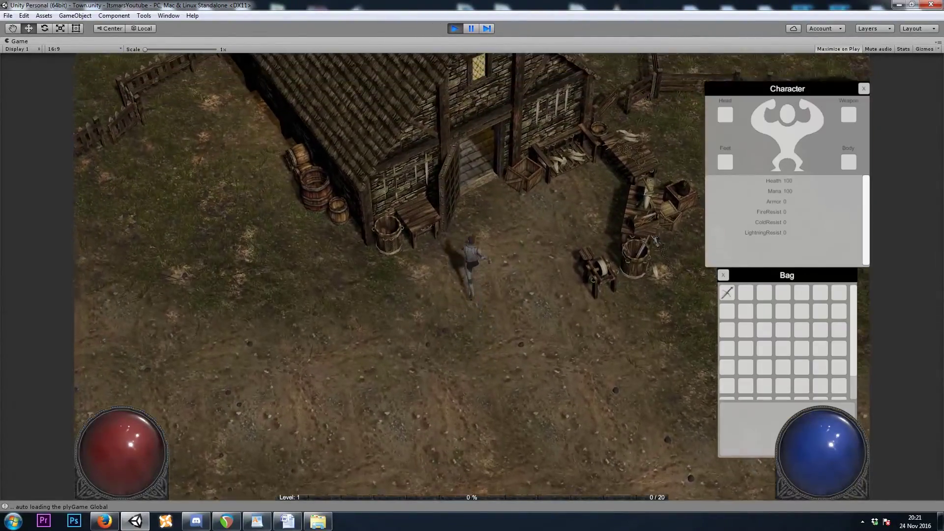
Step: Equip the longsword from the bag and close the bag and character windows
click(728, 293)
click(740, 447)
key(i)
key(c)
Step: Accept the zombie quest from the Blacksmith in the smithy and check KillZombies in the quest log
click(409, 185)
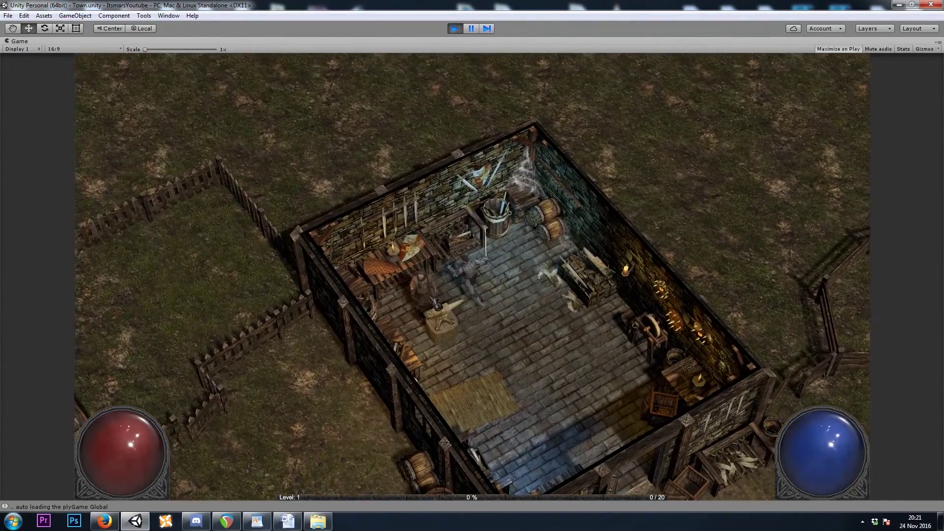
click(423, 302)
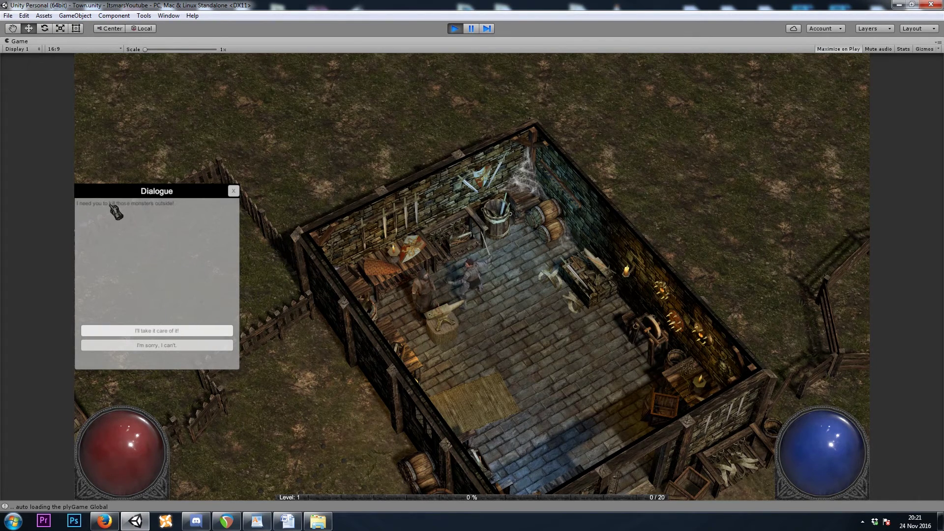
click(199, 331)
key(q)
click(407, 216)
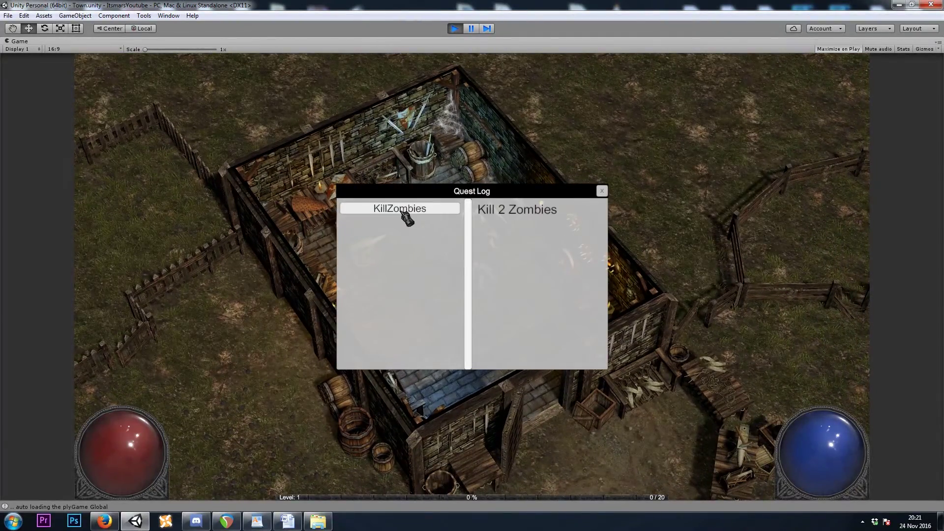
click(587, 457)
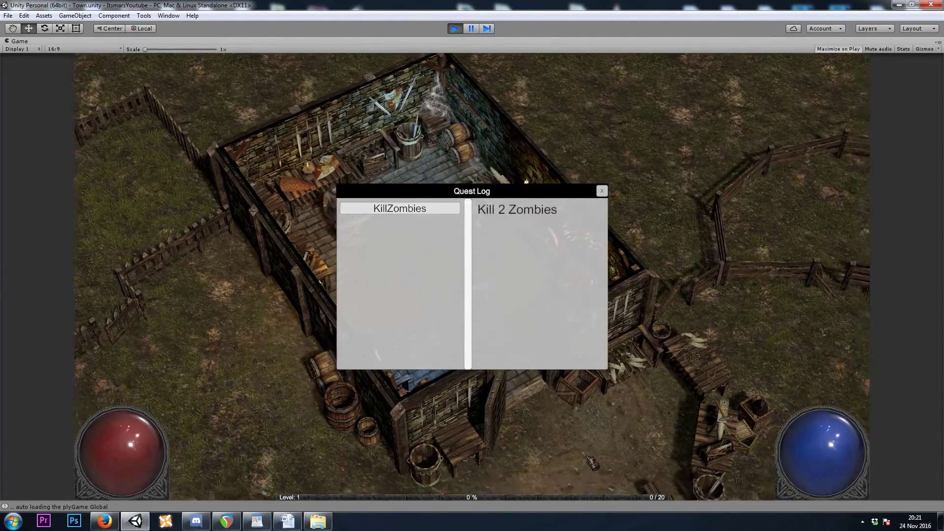
key(q)
Step: Kill the two zombies outside the smithy and check the KillZombies entry in the quest log again
click(362, 438)
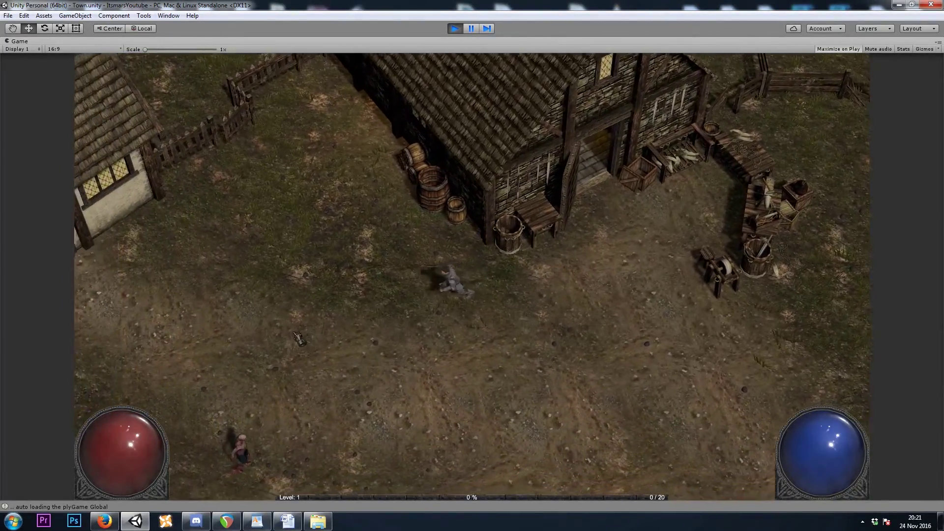
click(317, 386)
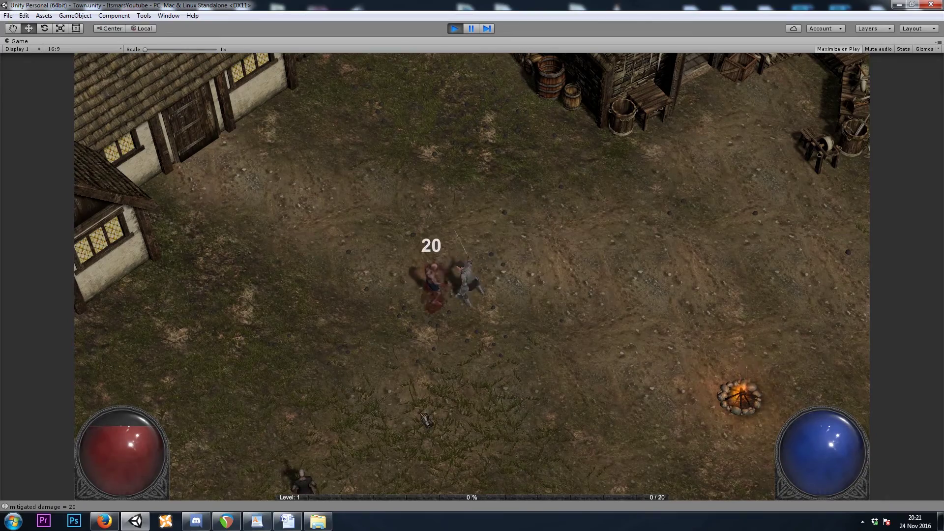
click(419, 415)
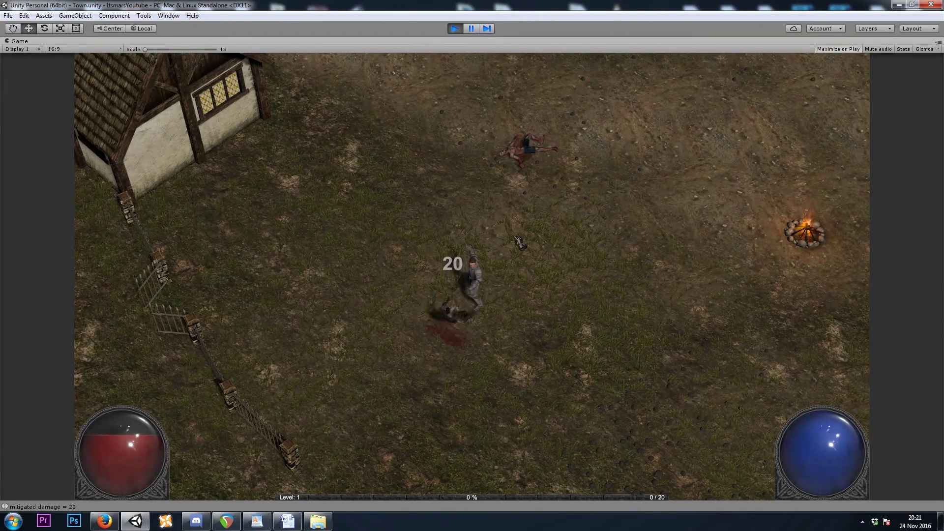
click(516, 238)
key(l)
click(383, 209)
click(601, 190)
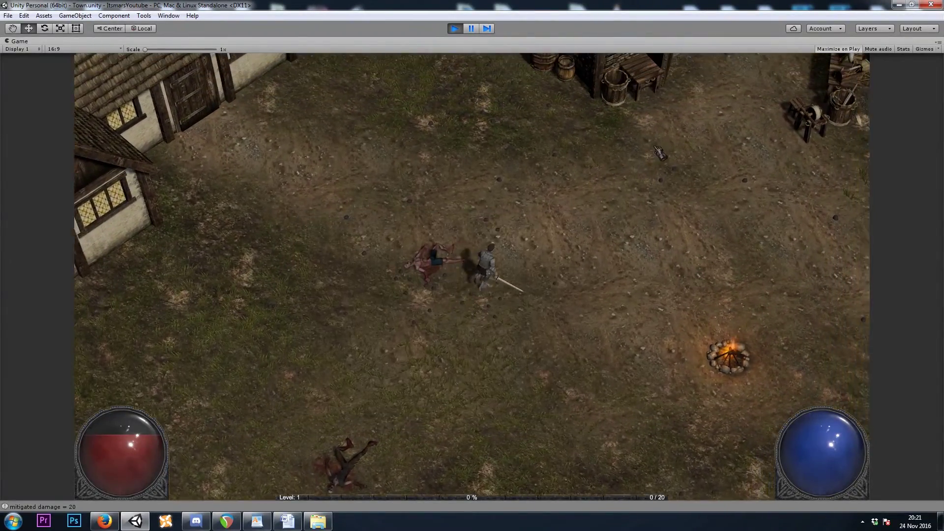
Step: Return to the Blacksmith in the smithy and finish the quest dialogue with the "No problem" response
click(654, 147)
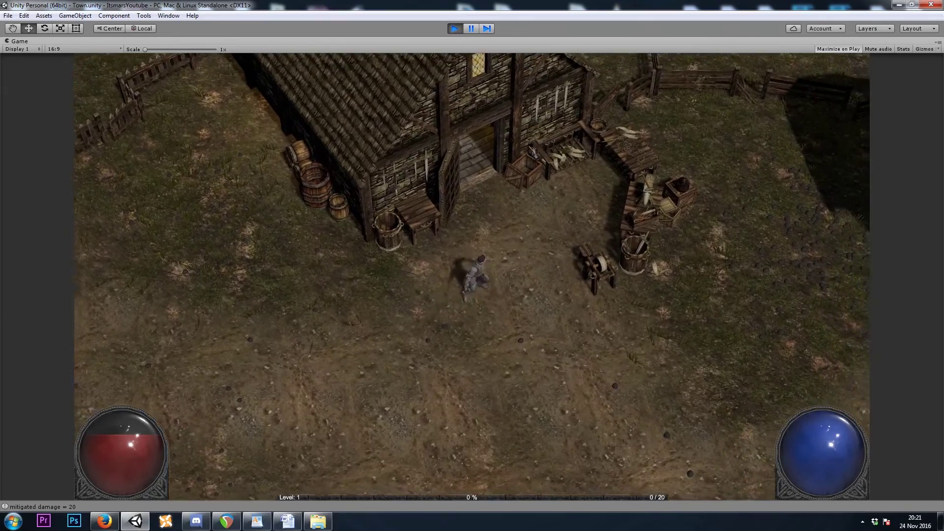
click(492, 160)
click(373, 207)
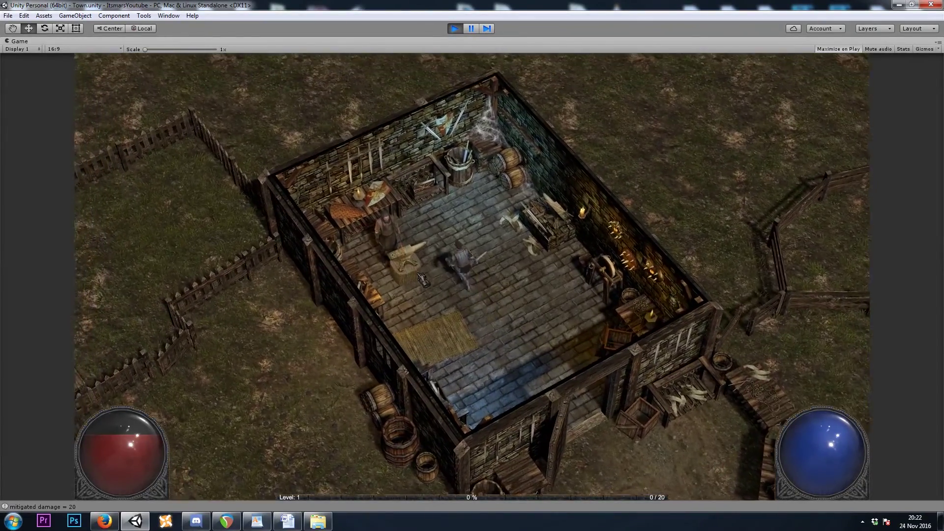
click(422, 279)
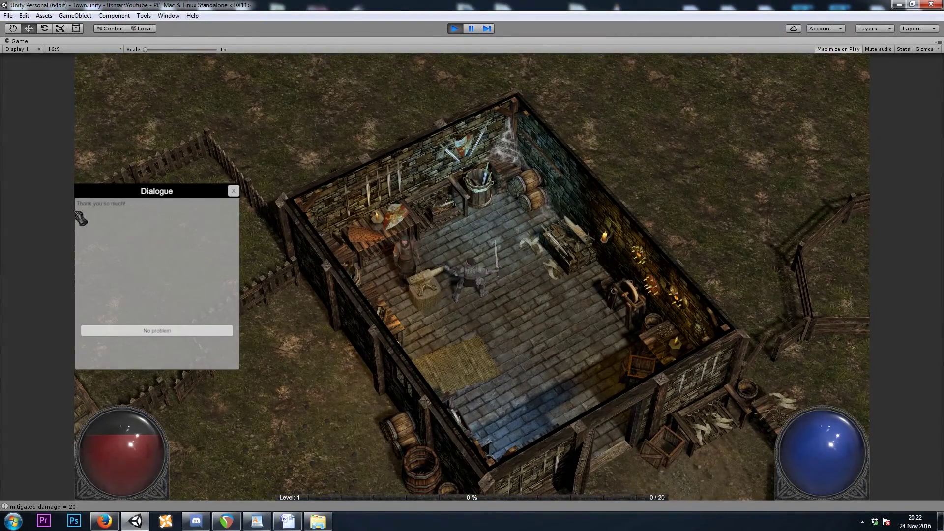
click(162, 331)
Step: Log the bag's currency to the console to check the quest reward and stop the game
click(498, 354)
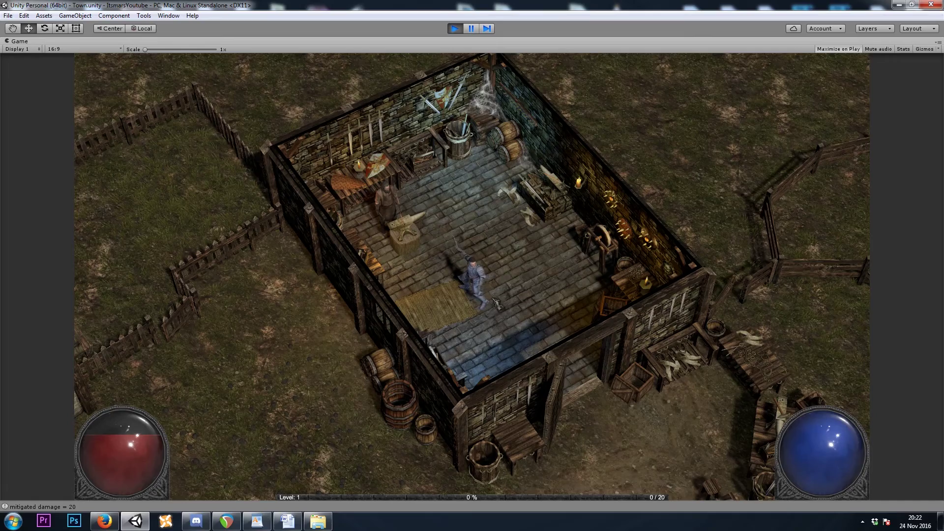
key(space)
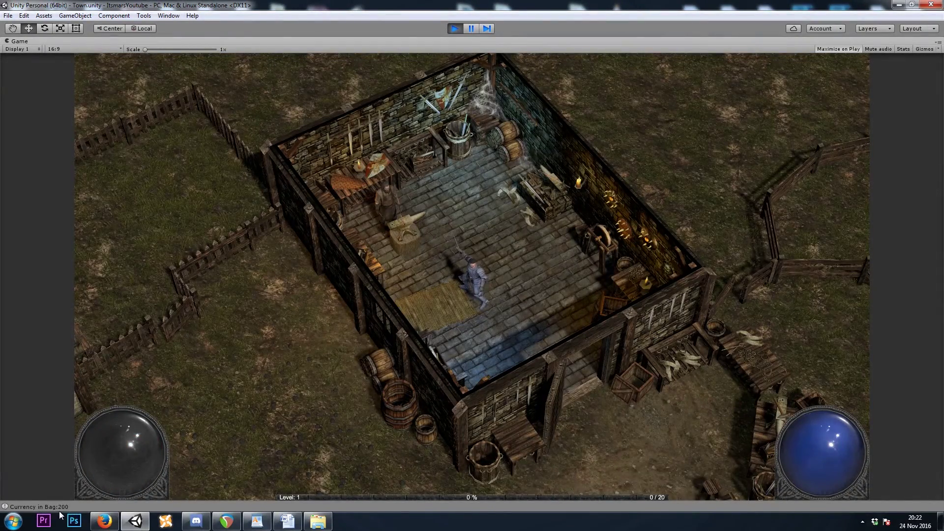
click(454, 28)
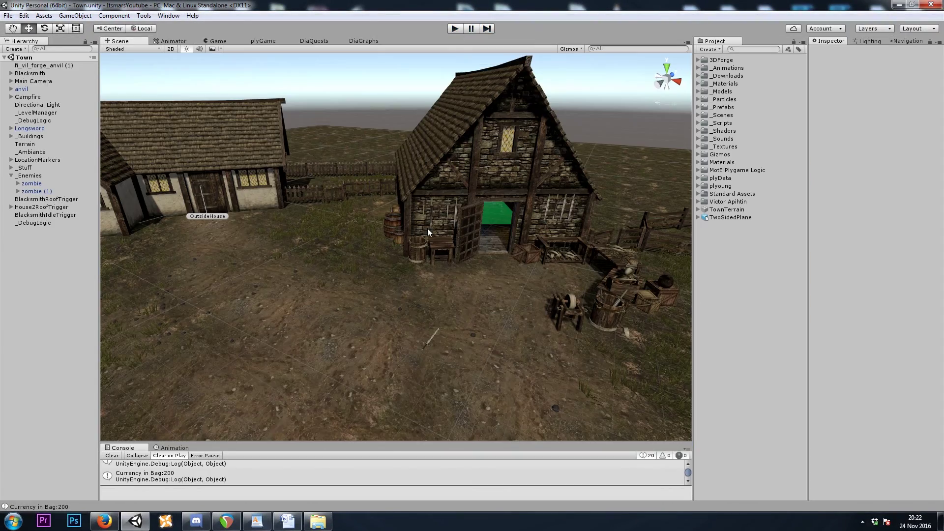